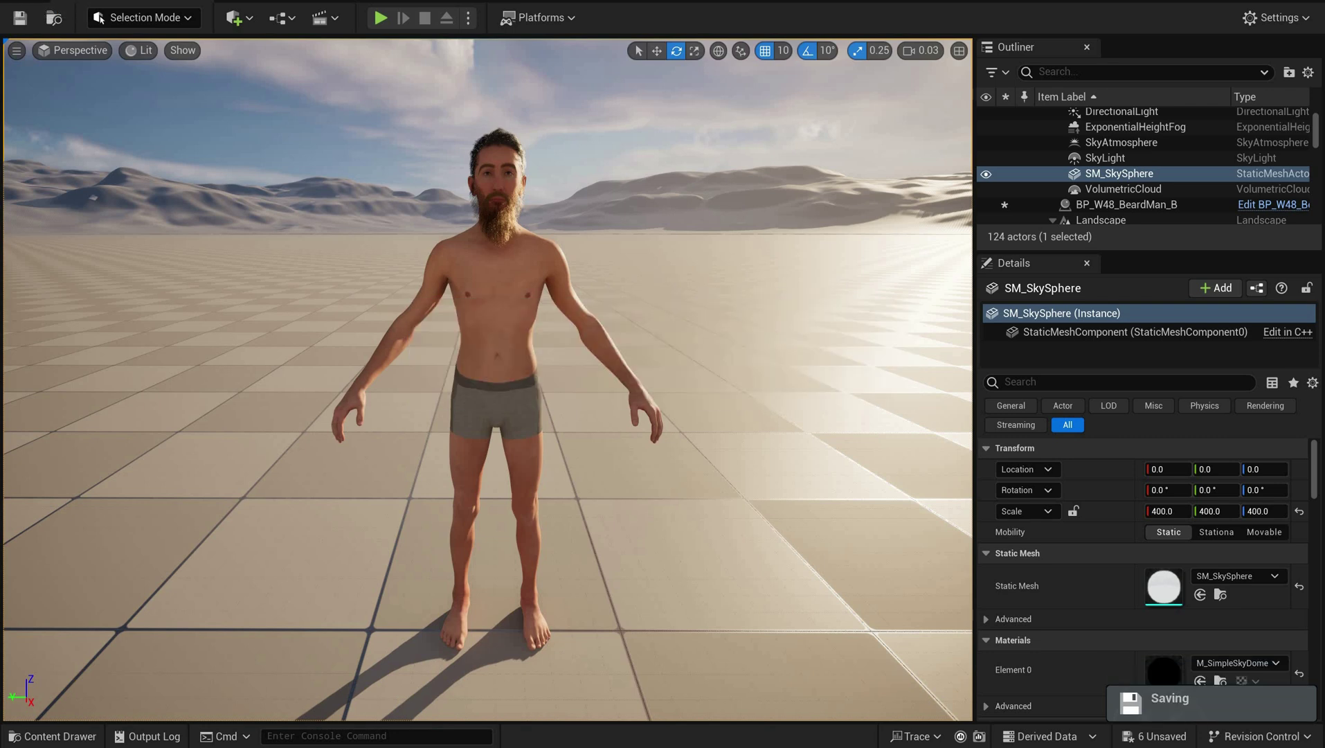
# Step: Examine how the bearded character's hair and beard render as the camera moves closer and farther away
pyautogui.moveTo(488, 379); pyautogui.dragTo(488, 362, button='right')
pyautogui.scroll(5, 513, 142)
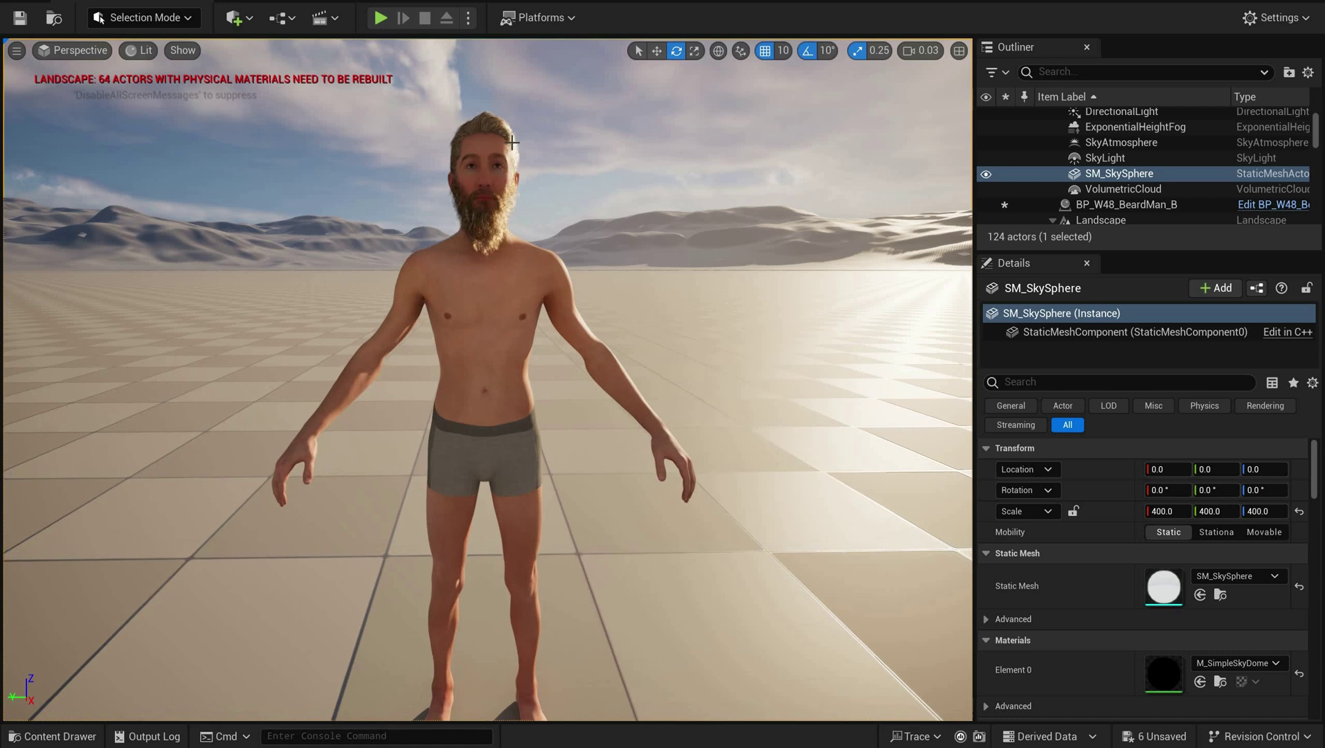
pyautogui.scroll(-5, 512, 142)
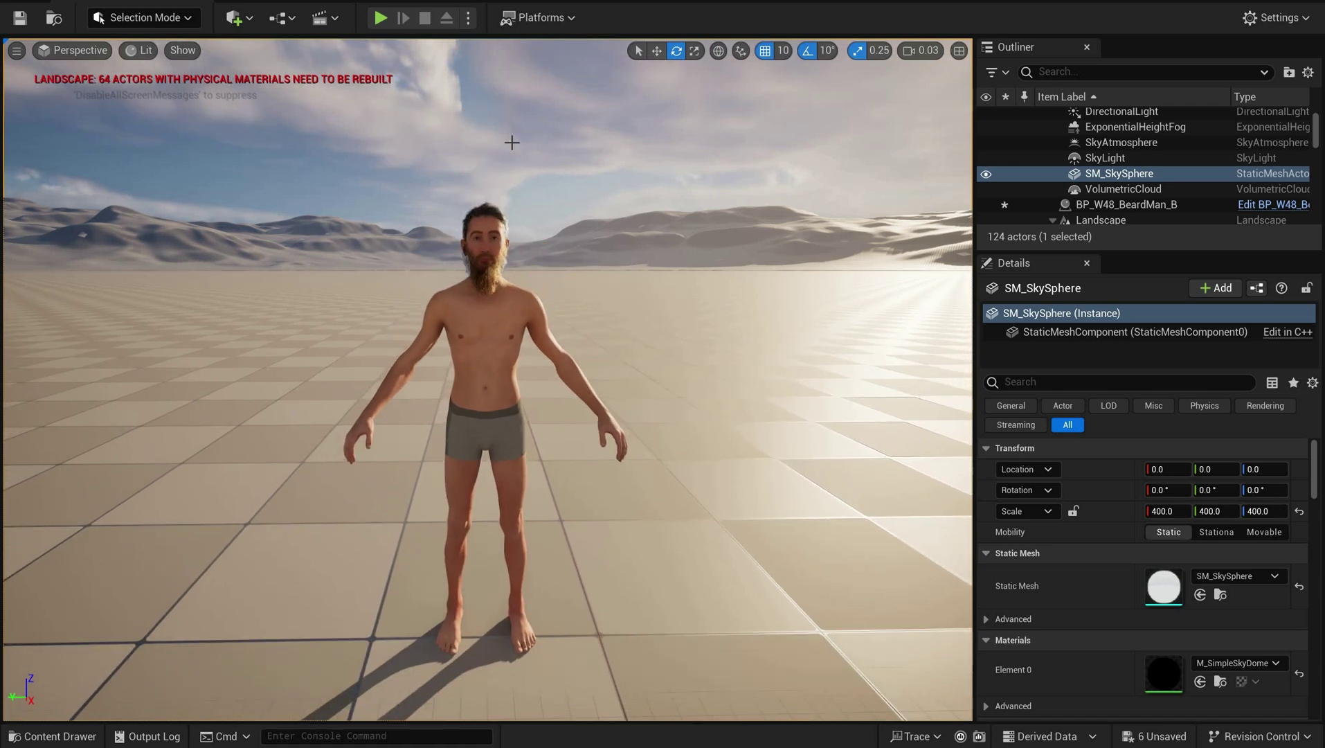
pyautogui.scroll(2, 512, 142)
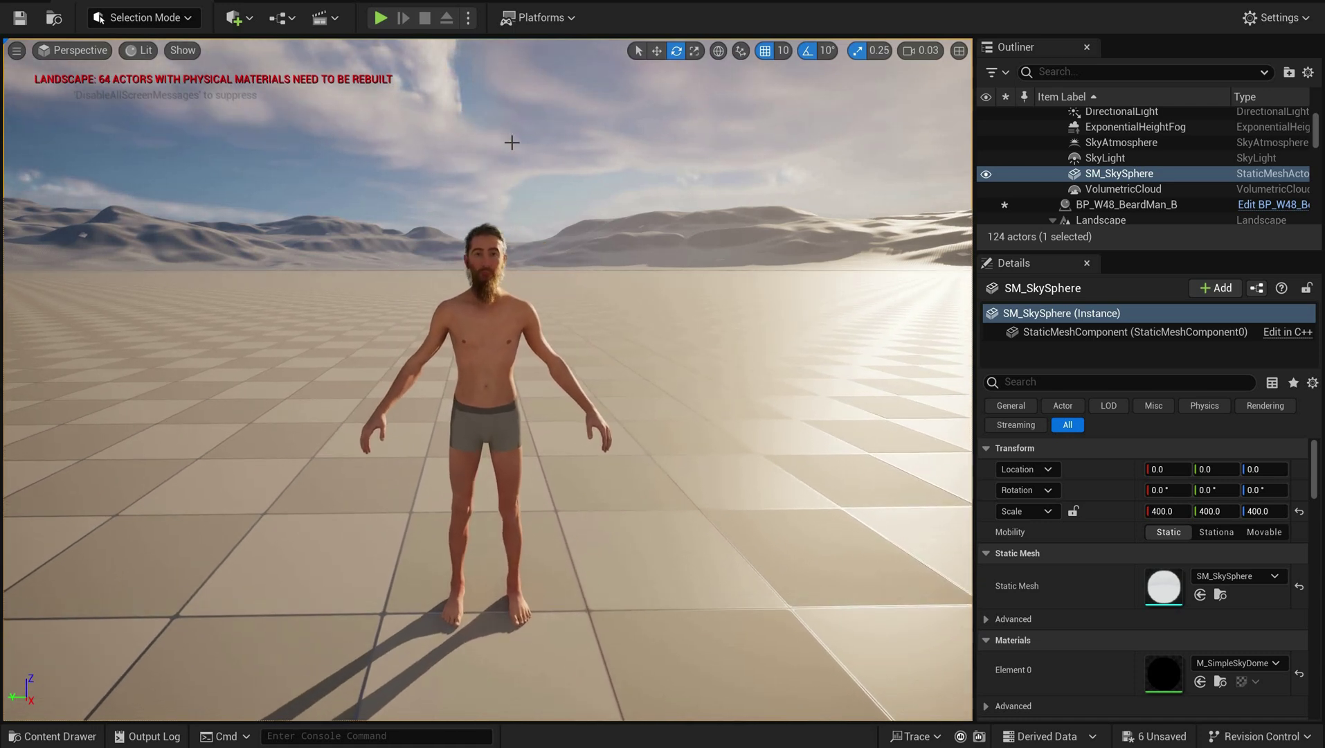
pyautogui.scroll(4, 512, 142)
pyautogui.scroll(-2, 512, 142)
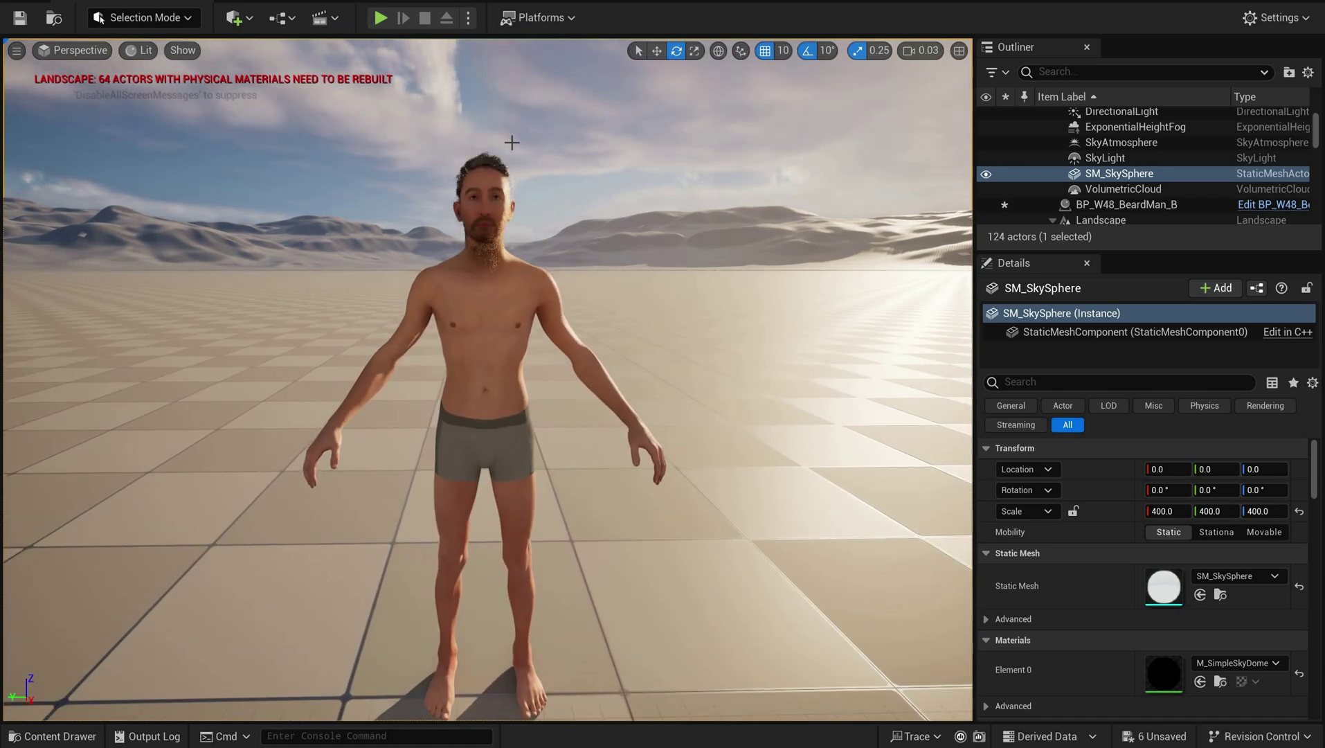
pyautogui.scroll(2, 512, 142)
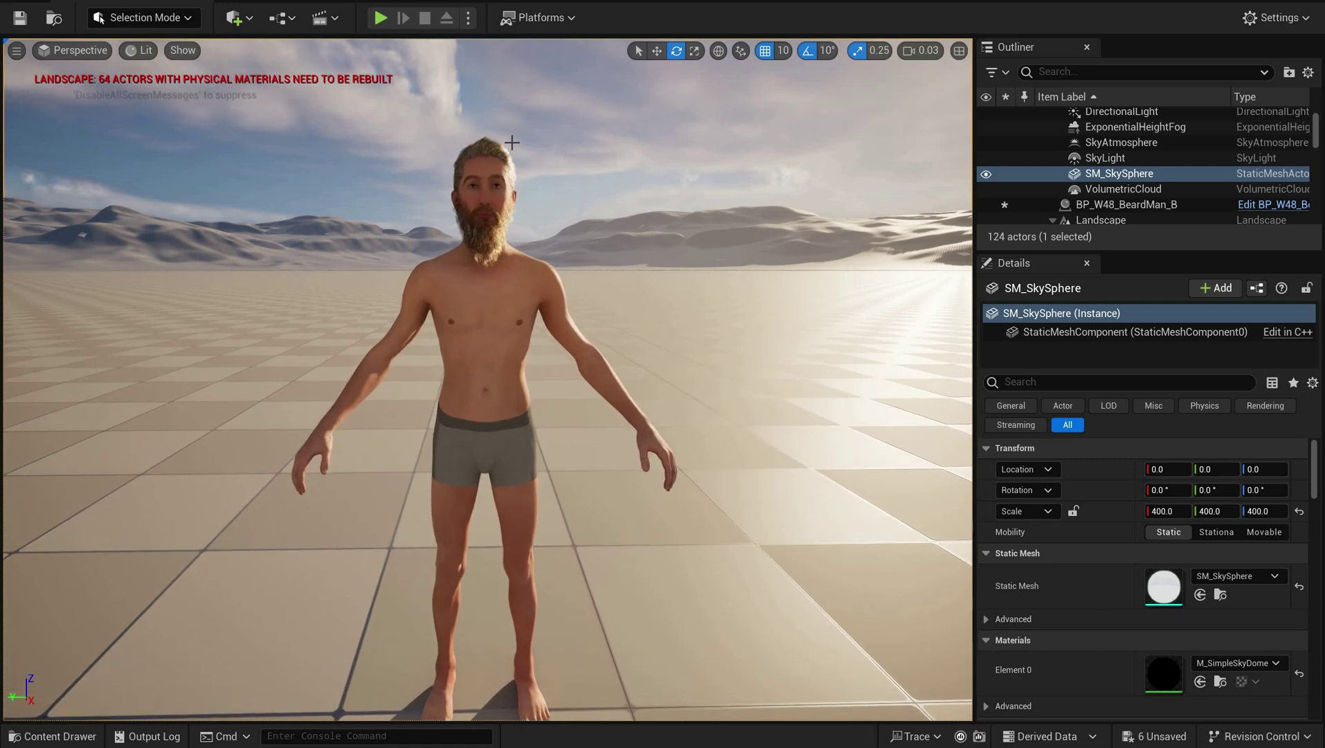
pyautogui.scroll(-4, 512, 142)
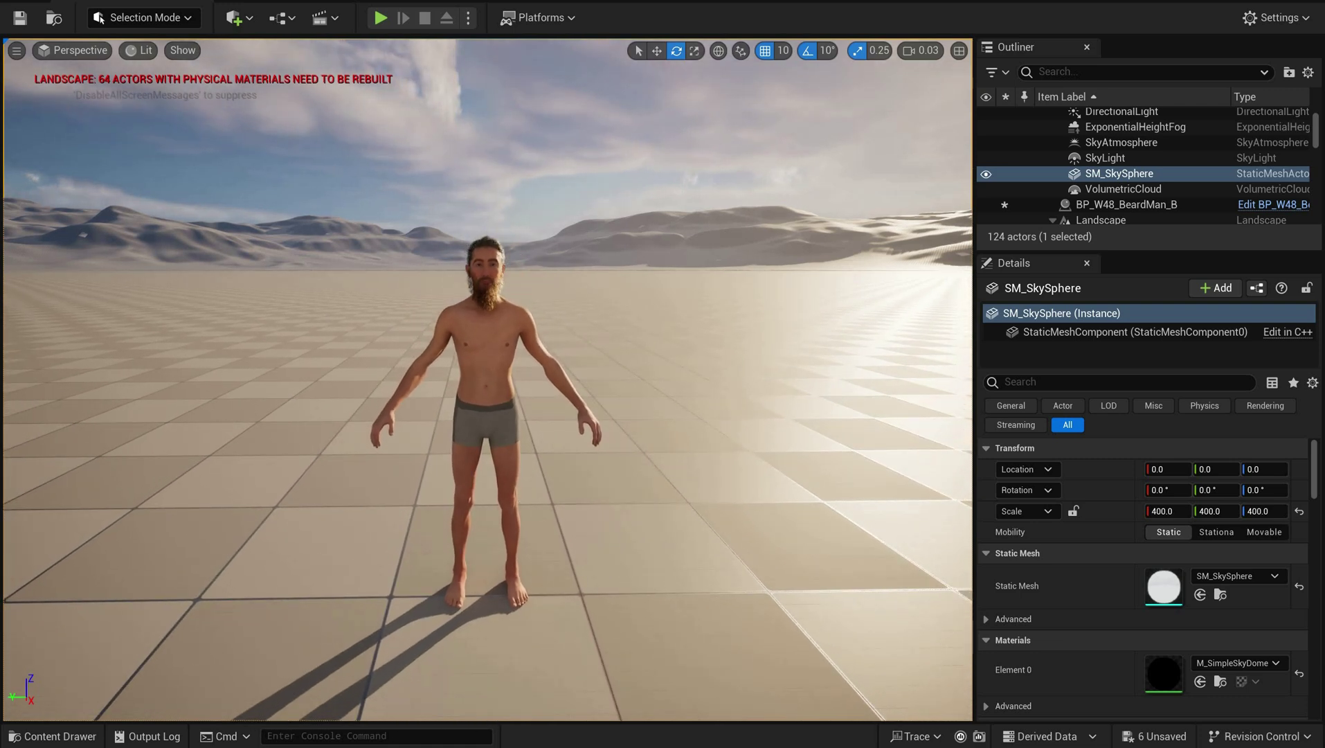
pyautogui.moveTo(618, 284)
pyautogui.mouseDown(button='right')
pyautogui.moveTo(633, 289)
pyautogui.moveTo(619, 289)
pyautogui.mouseUp(button='right')
pyautogui.scroll(3, 633, 290)
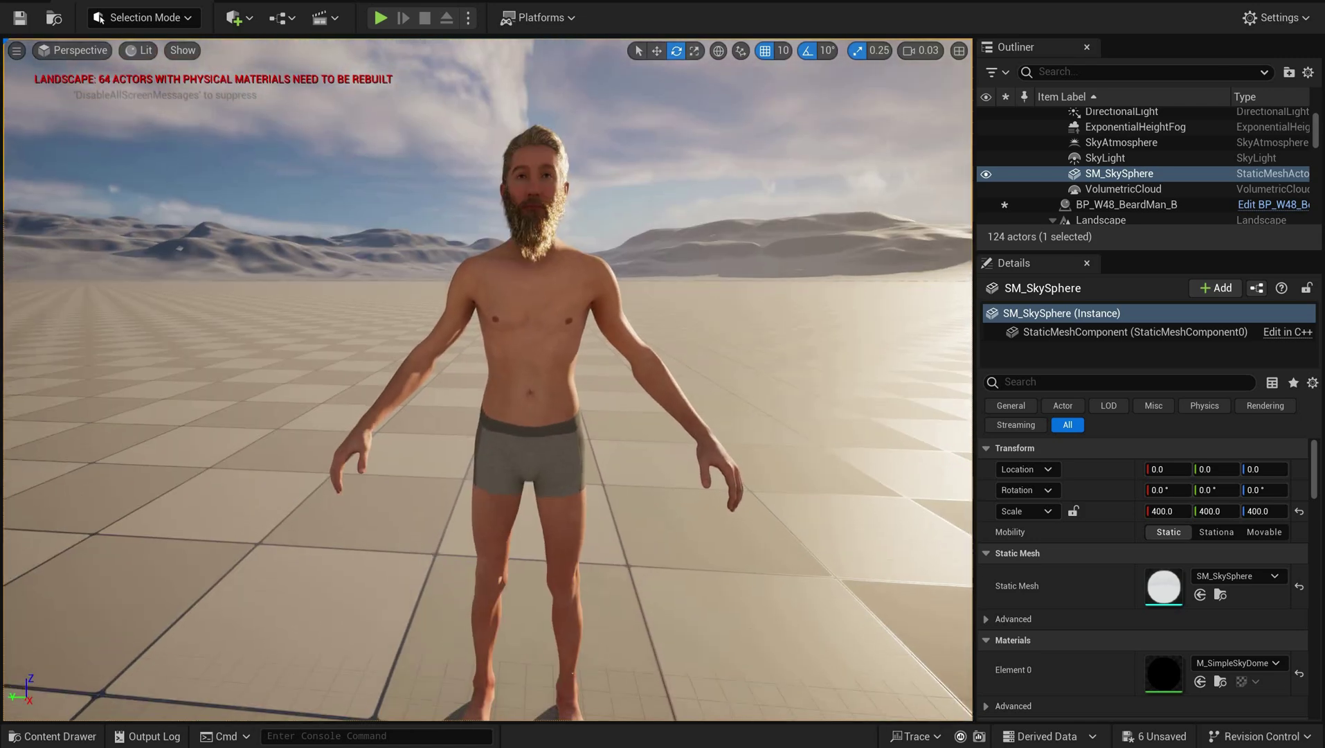
pyautogui.scroll(-2, 620, 289)
pyautogui.scroll(2, 619, 289)
pyautogui.moveTo(619, 289); pyautogui.dragTo(632, 276, button='middle')
pyautogui.moveTo(632, 276); pyautogui.dragTo(664, 274, button='right')
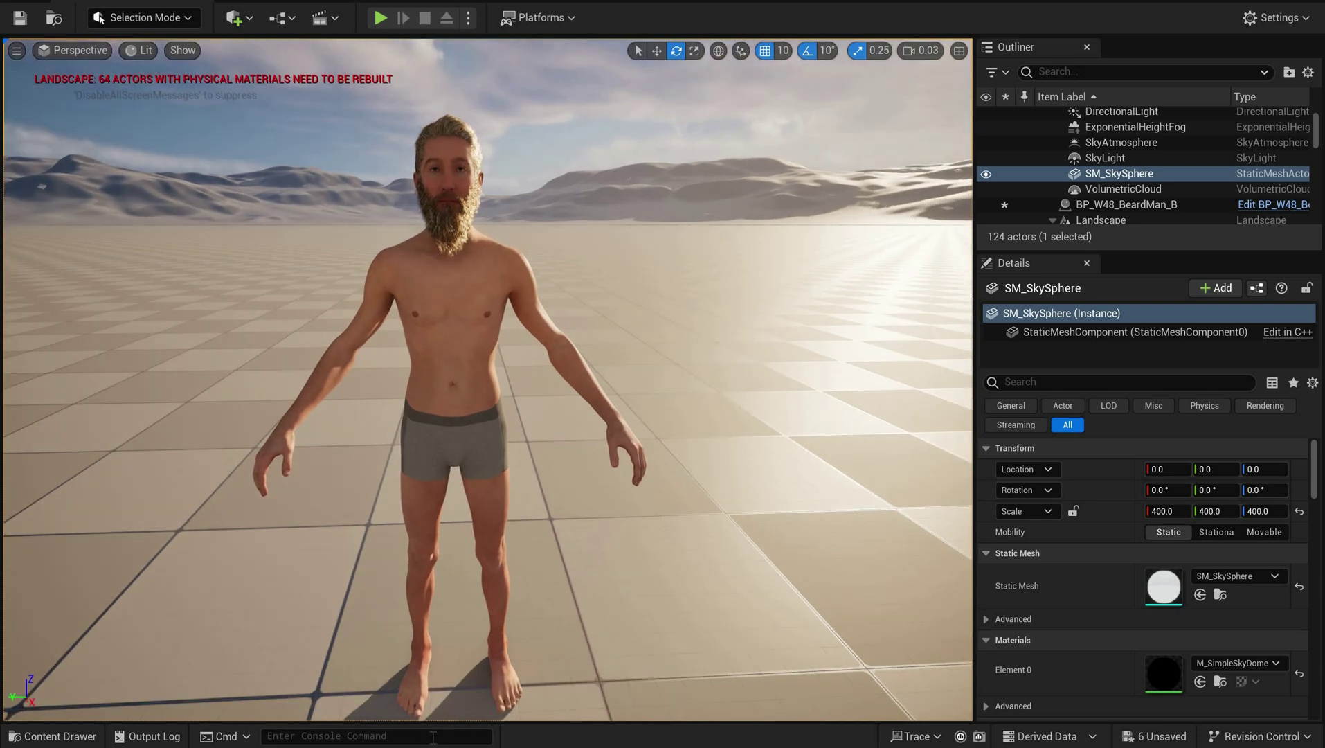
pyautogui.press('Left')
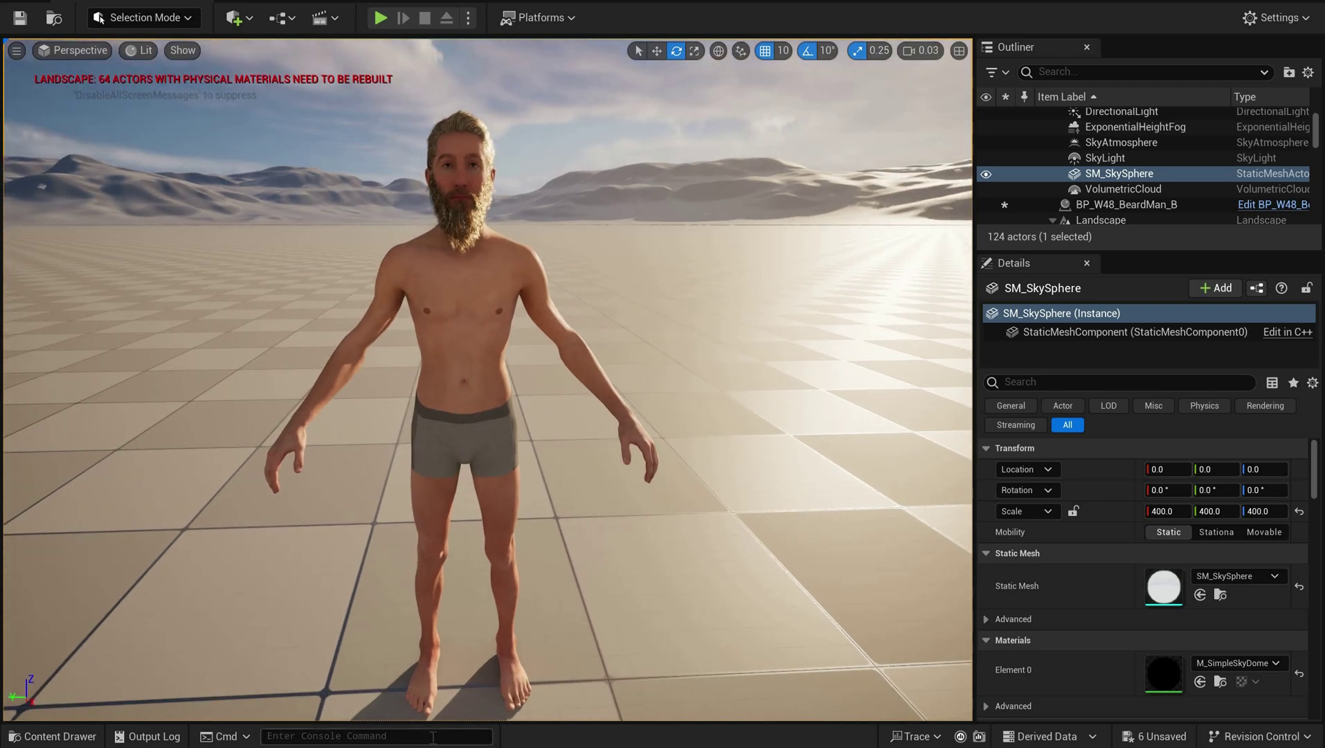
# Step: Run the console command r.ForceLOD 0 and check the character's hair and beard at several camera distances
pyautogui.click(432, 737)
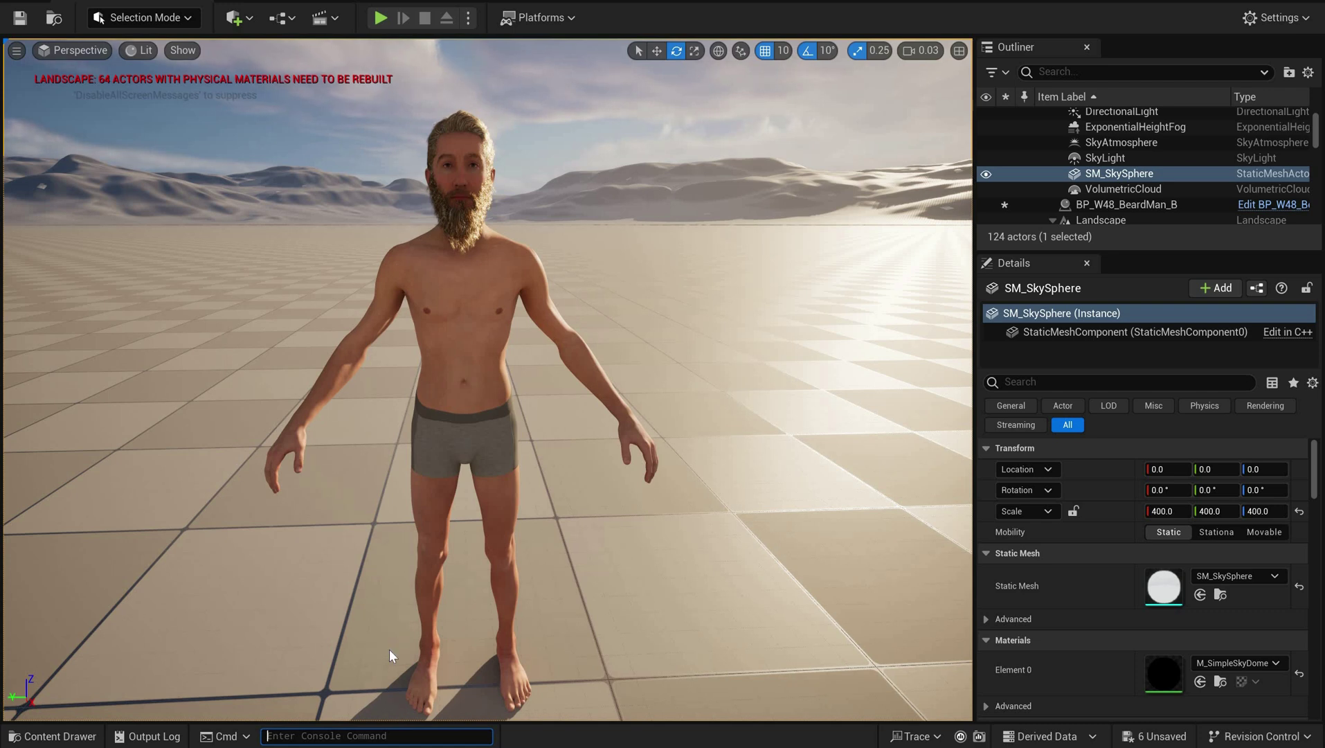
pyautogui.write('r')
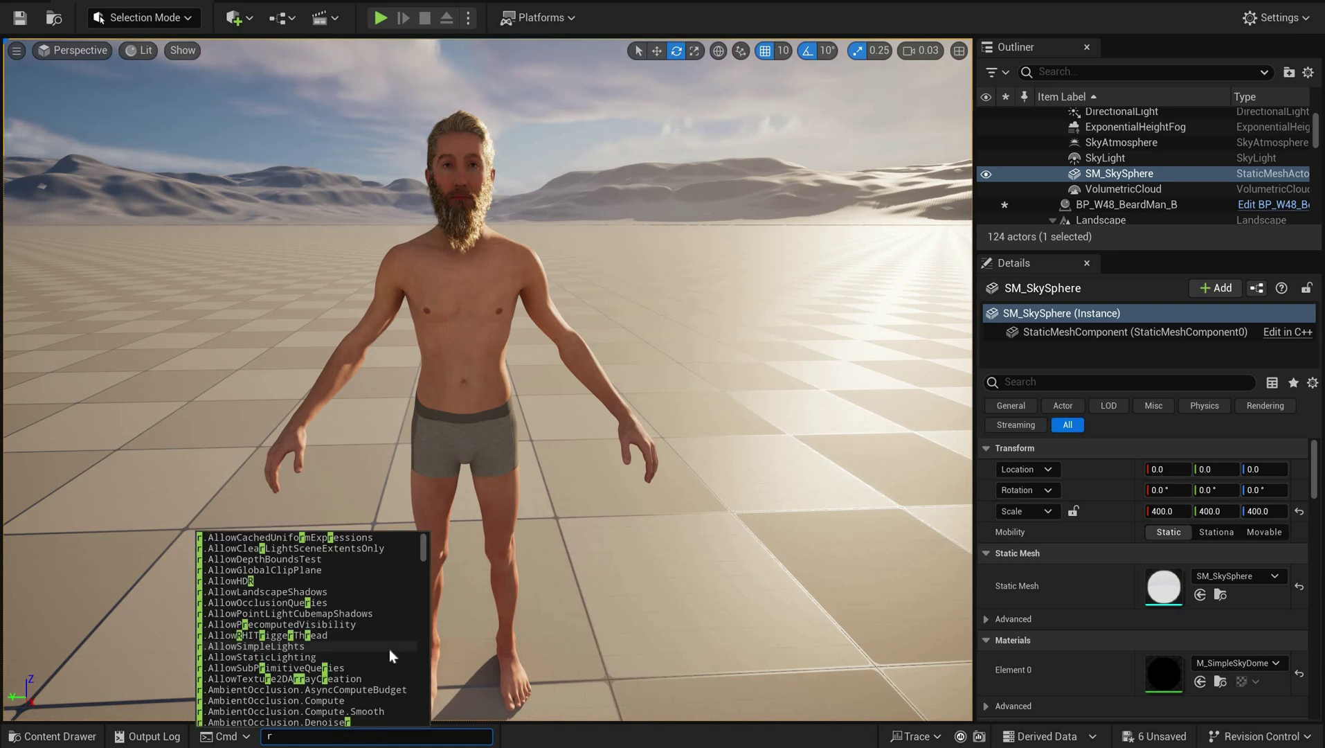
pyautogui.write('.F')
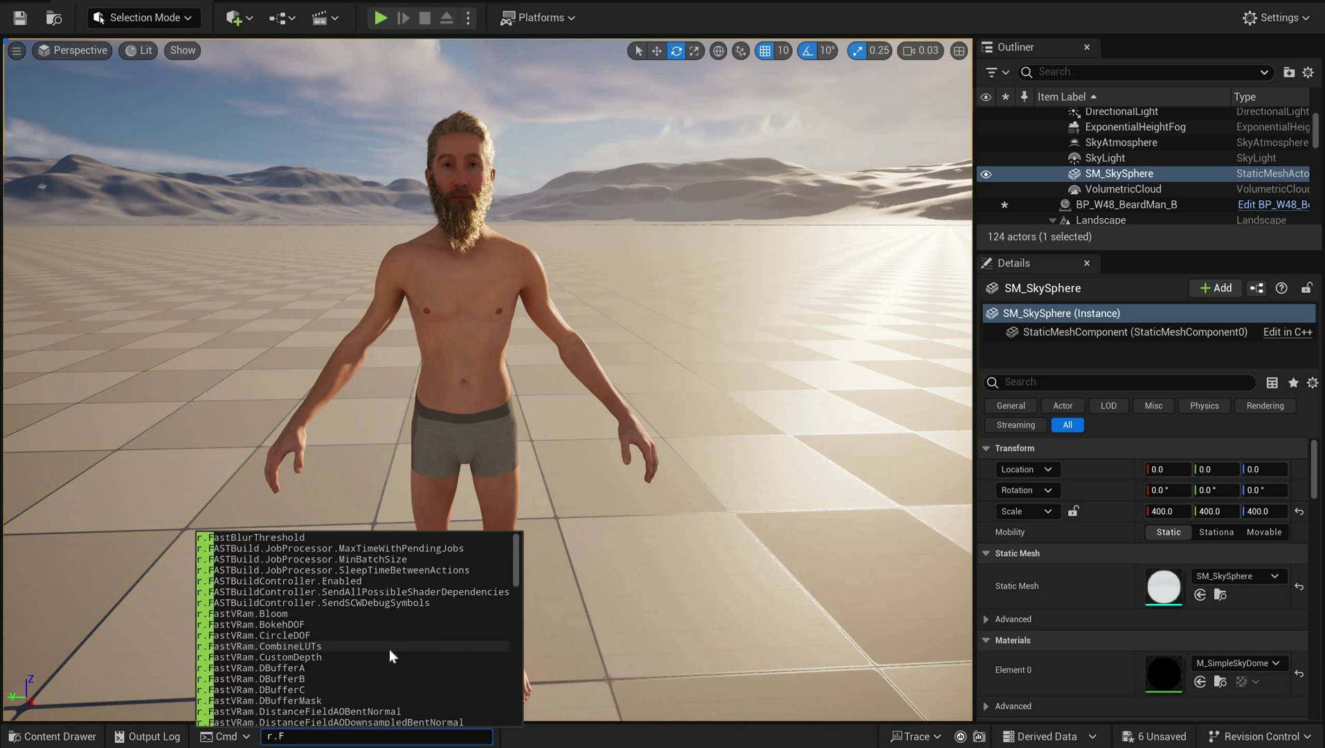
pyautogui.write('orce')
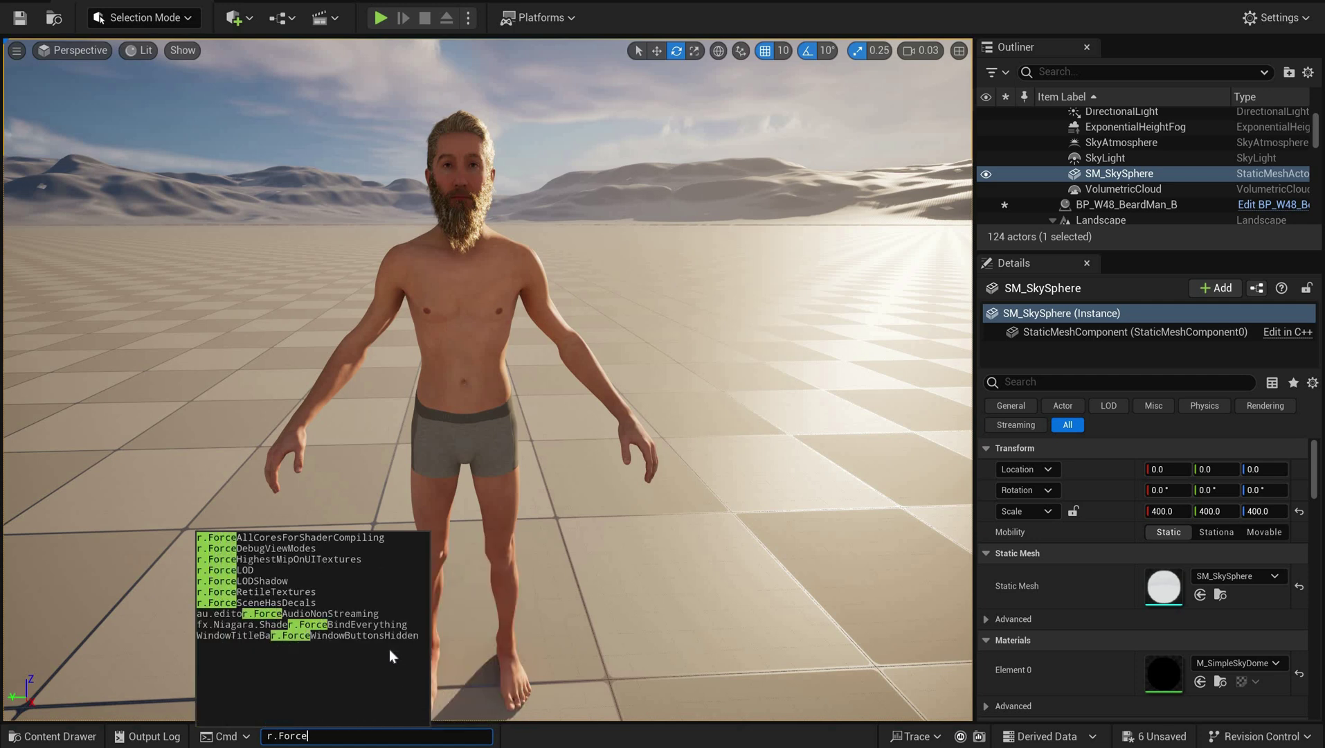
pyautogui.write('L')
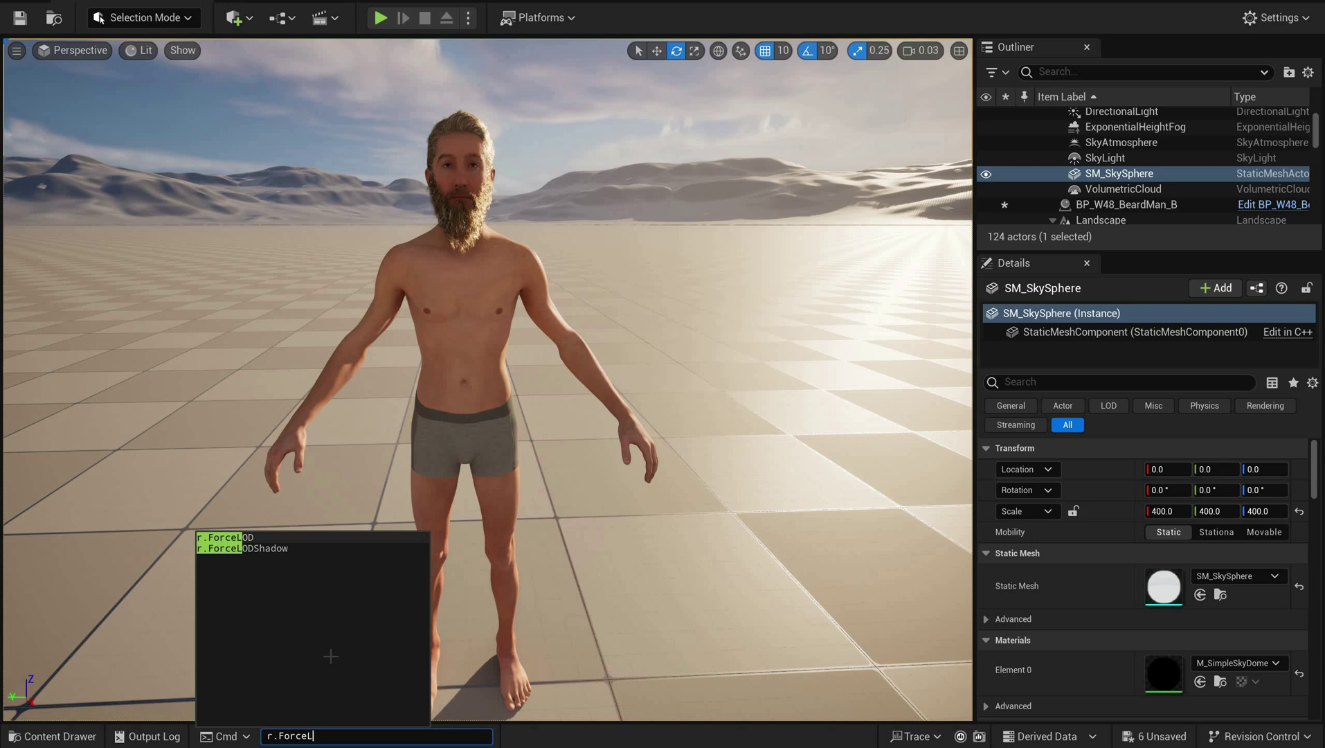
pyautogui.write('OD0')
pyautogui.press('Return')
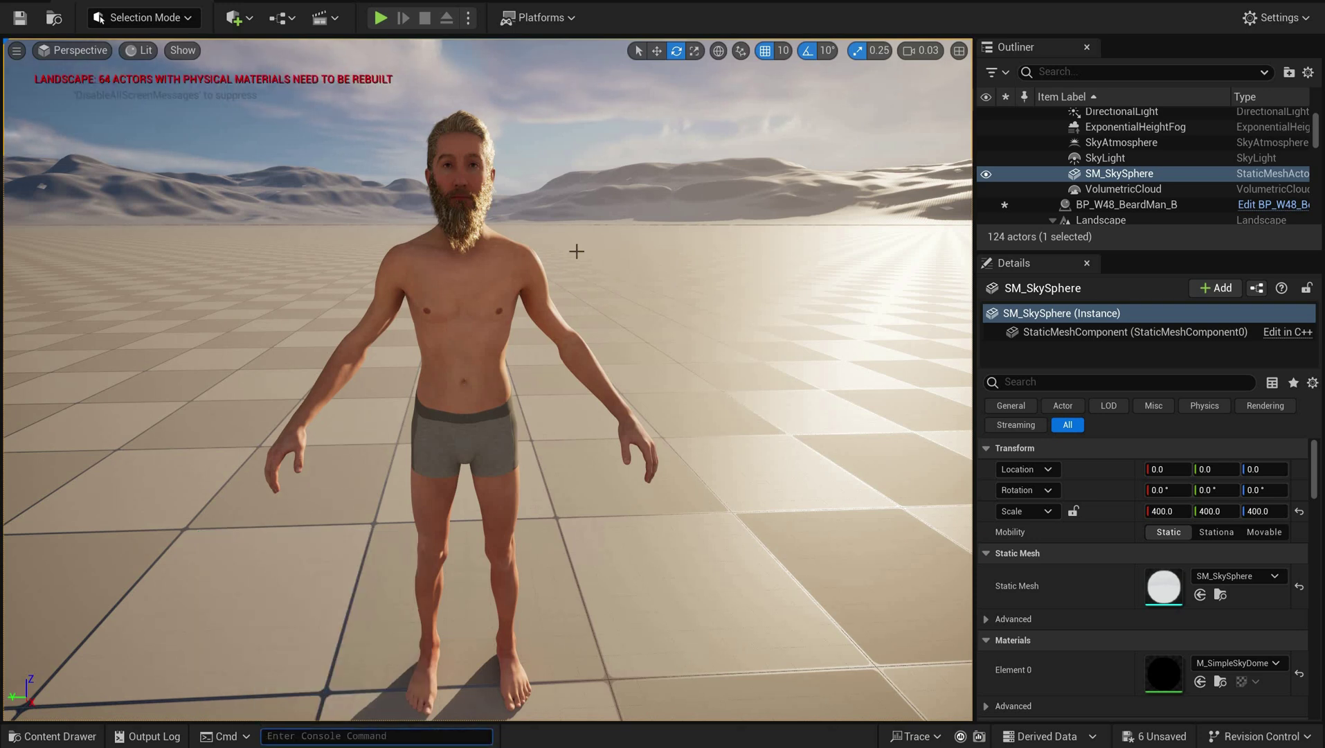
pyautogui.scroll(3, 577, 250)
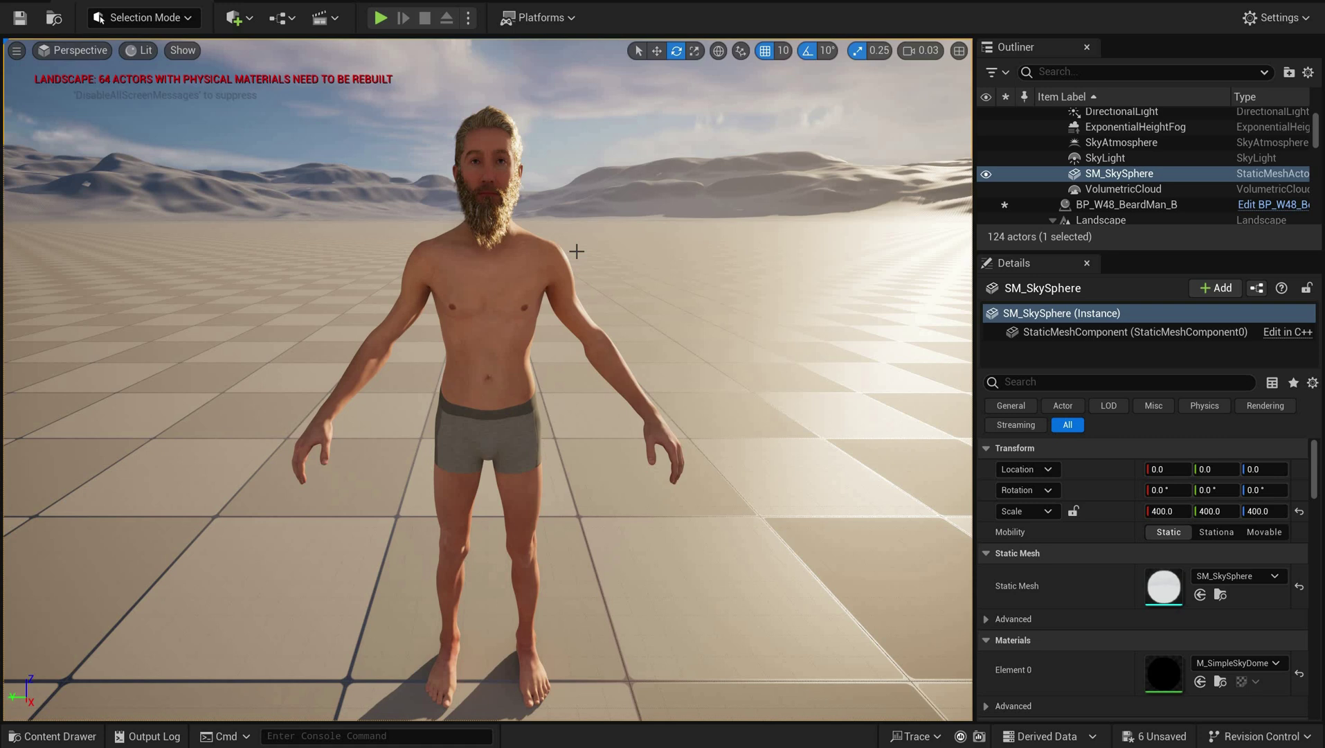
pyautogui.scroll(-5, 577, 251)
pyautogui.scroll(5, 577, 250)
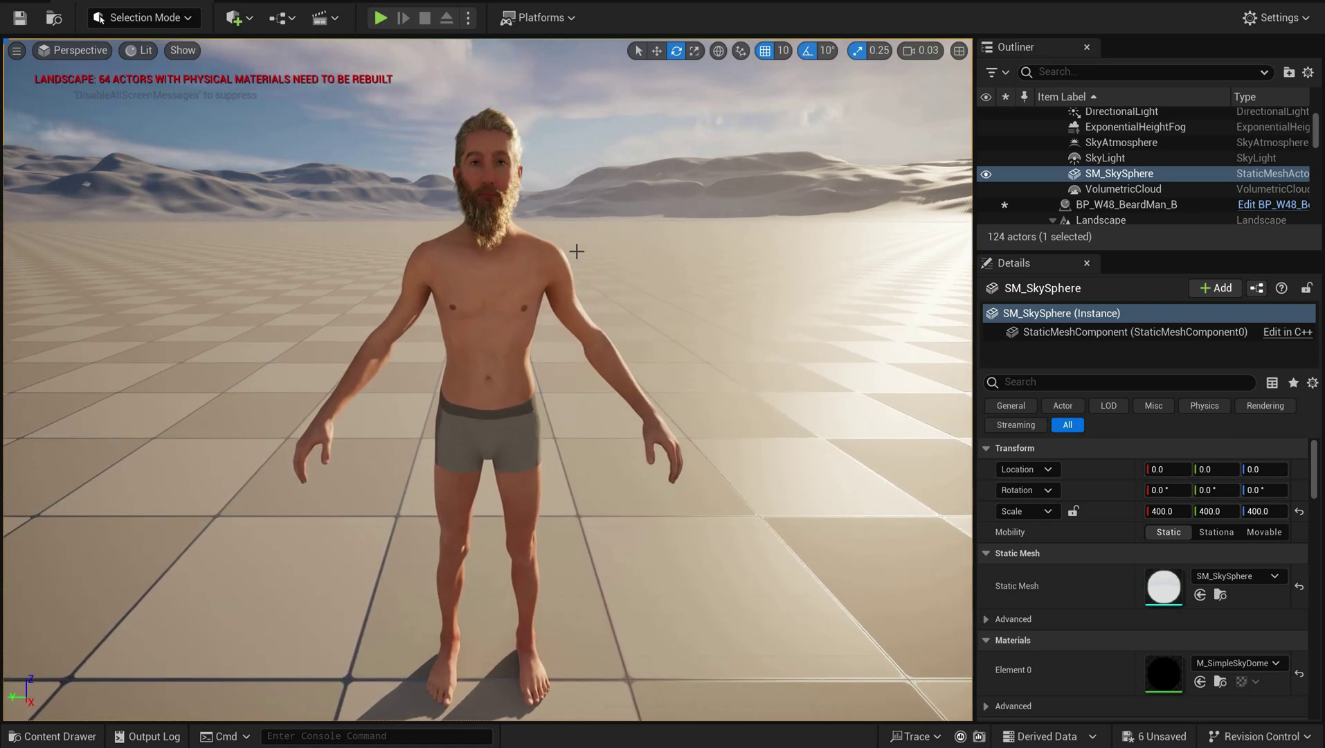
pyautogui.scroll(-5, 576, 251)
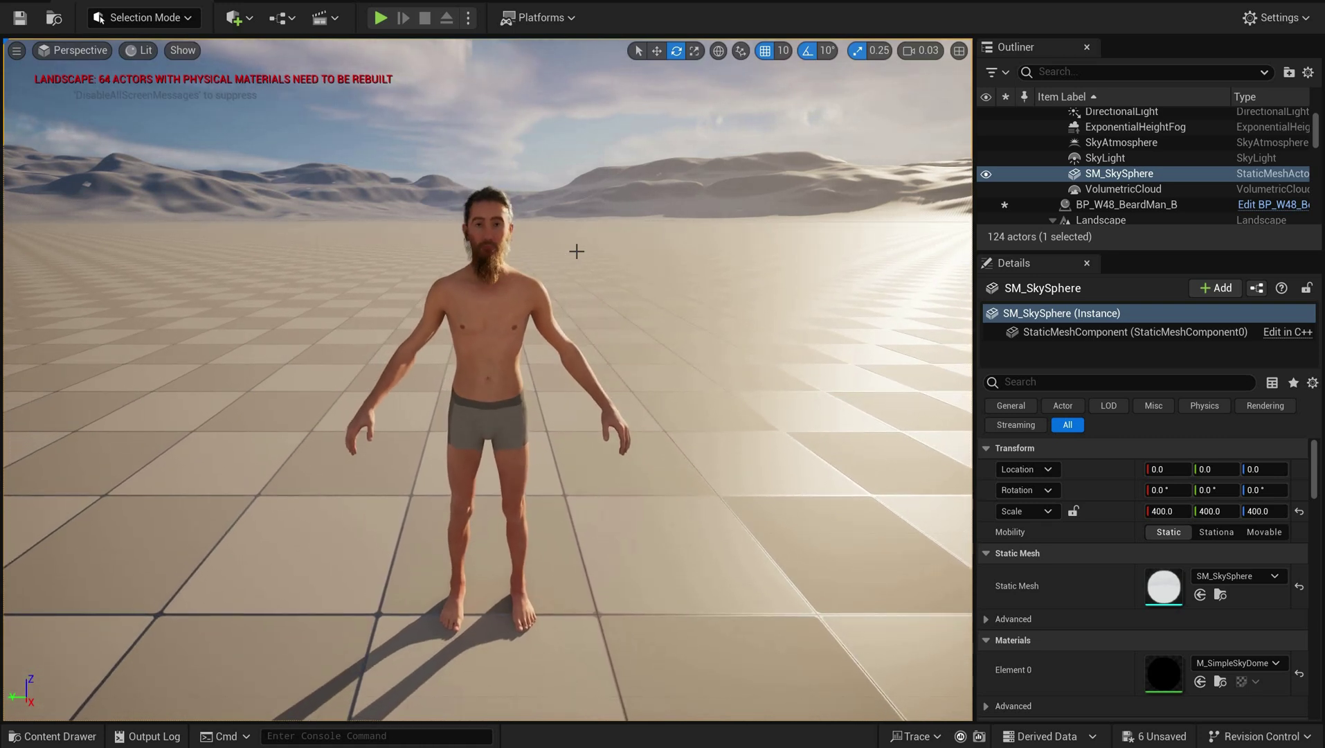
pyautogui.scroll(4, 577, 251)
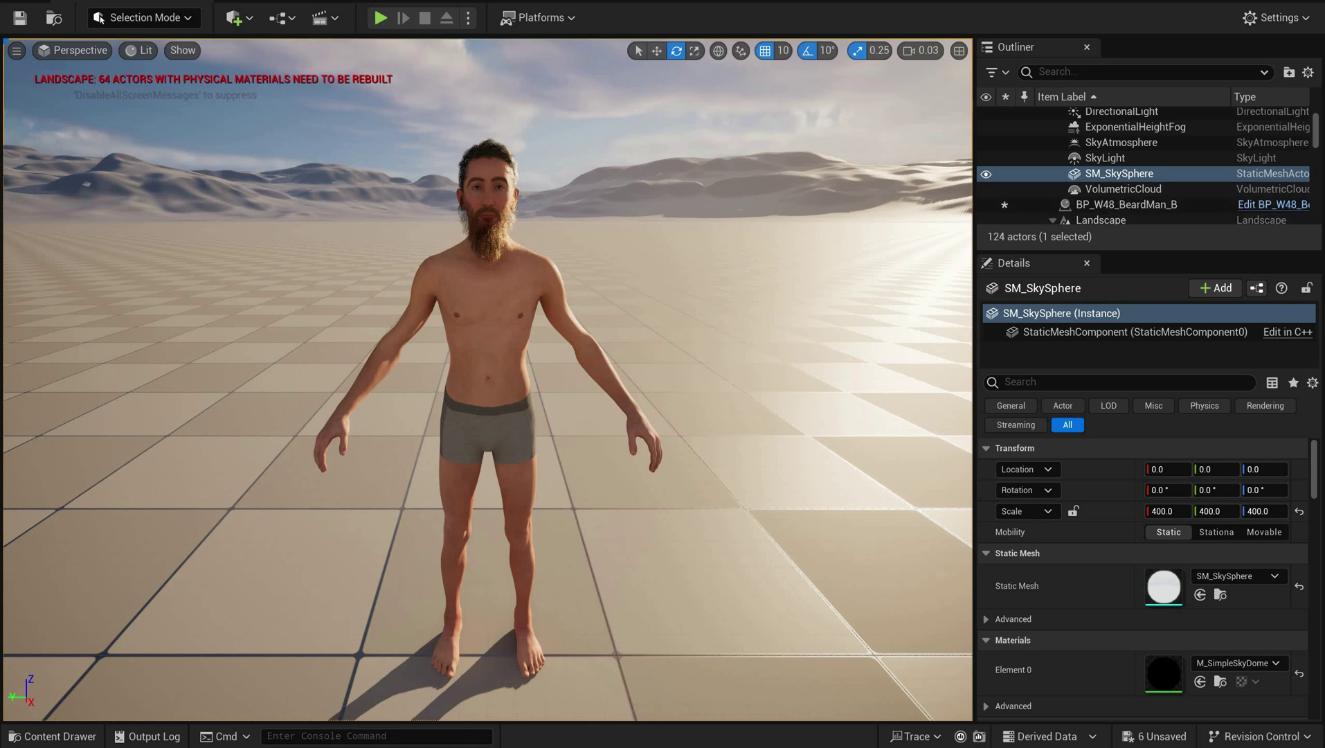
# Step: Open the BP_W48_BeardMan_B blueprint for editing and show the character from the front in its 3D preview
pyautogui.click(1261, 208)
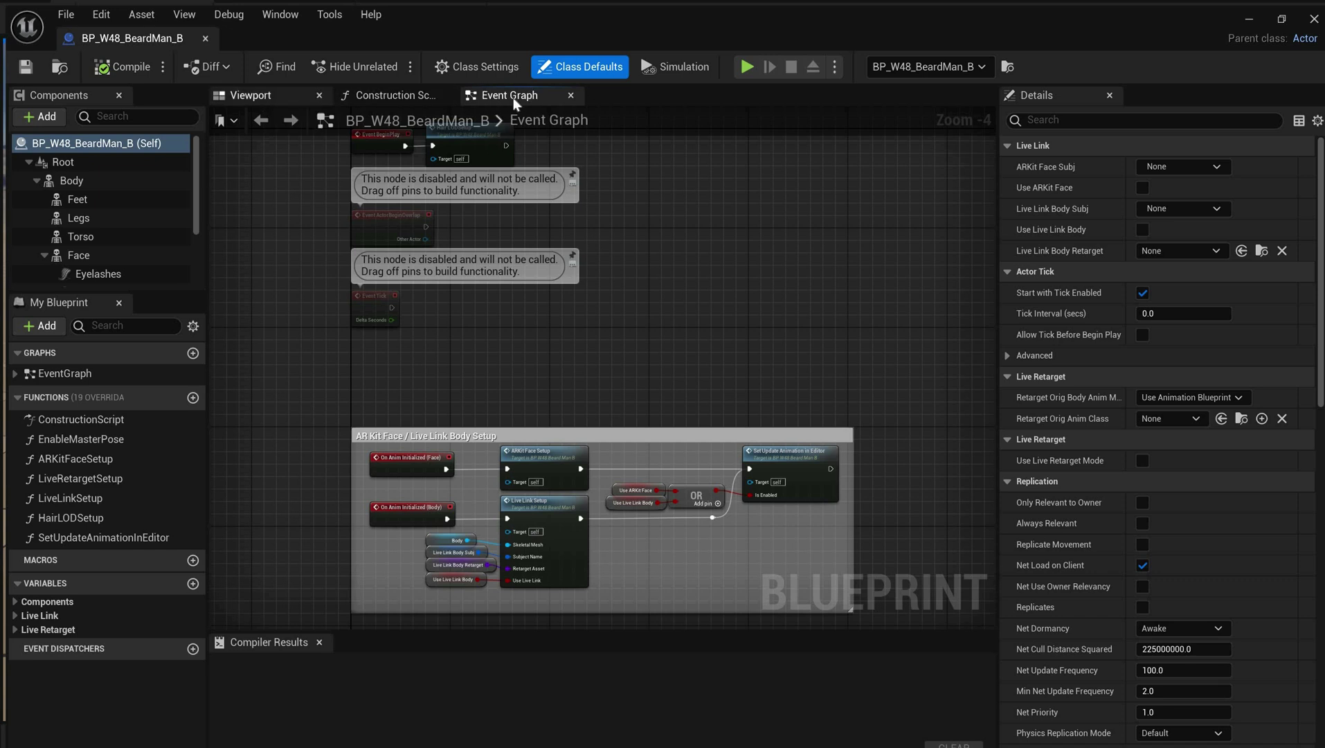
pyautogui.click(250, 95)
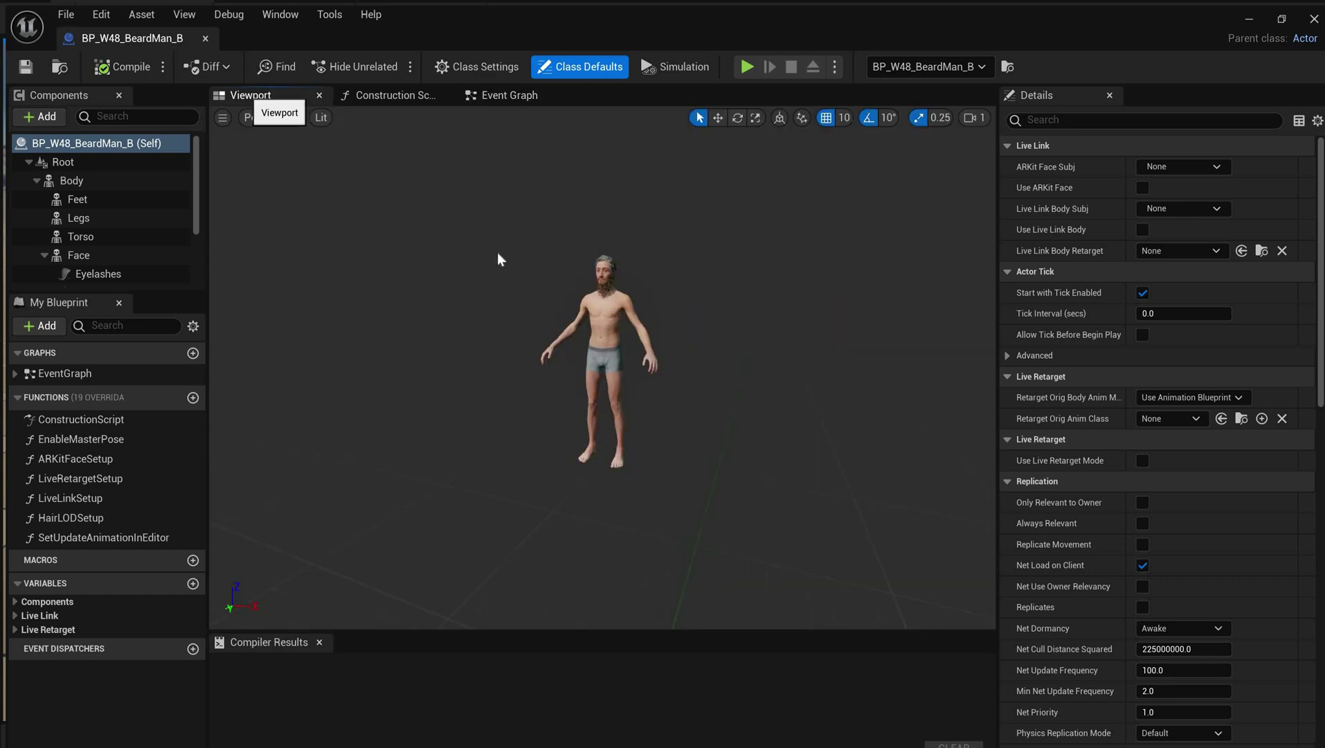
pyautogui.scroll(5, 602, 367)
pyautogui.scroll(-5, 602, 367)
pyautogui.keyDown('alt'); pyautogui.moveTo(603, 367); pyautogui.dragTo(682, 188); pyautogui.keyUp('alt')
pyautogui.scroll(-2, 682, 189)
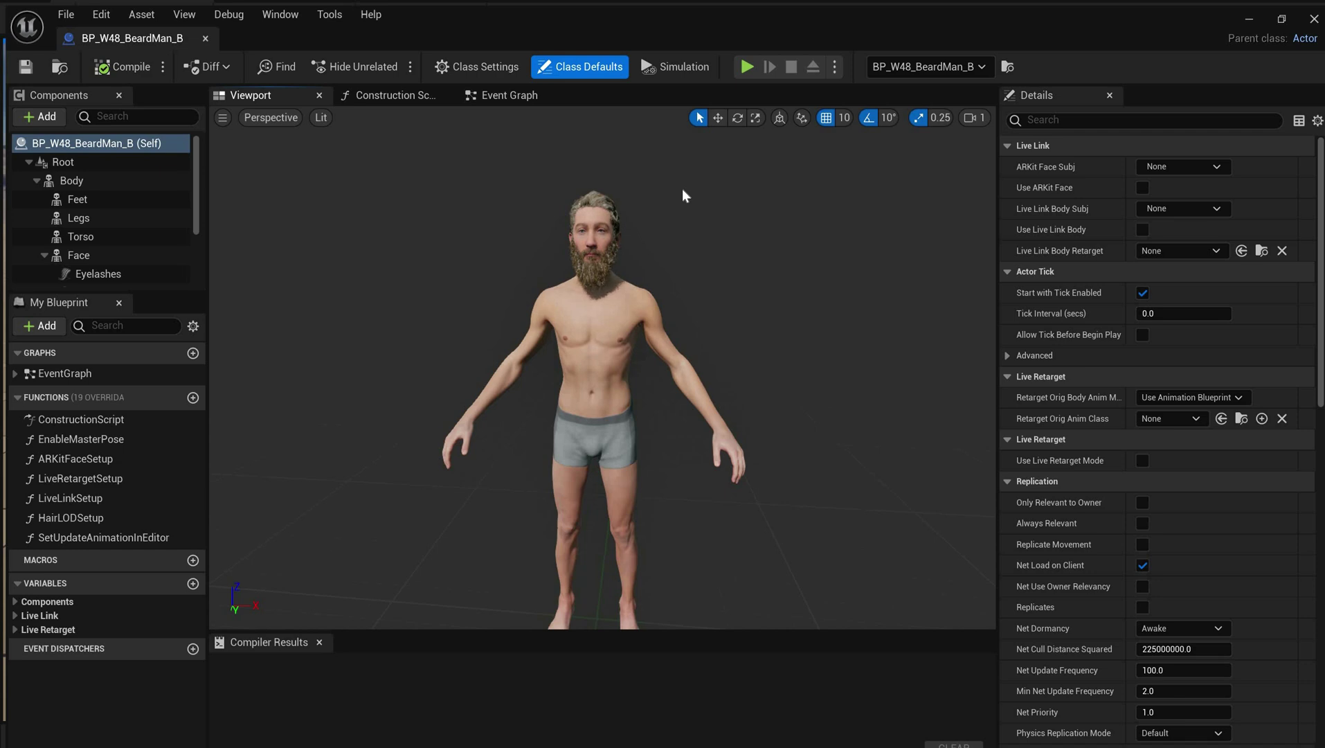
# Step: Examine the character's hair and beard at near and far distances in the blueprint's 3D preview
pyautogui.scroll(-6, 682, 188)
pyautogui.scroll(3, 682, 188)
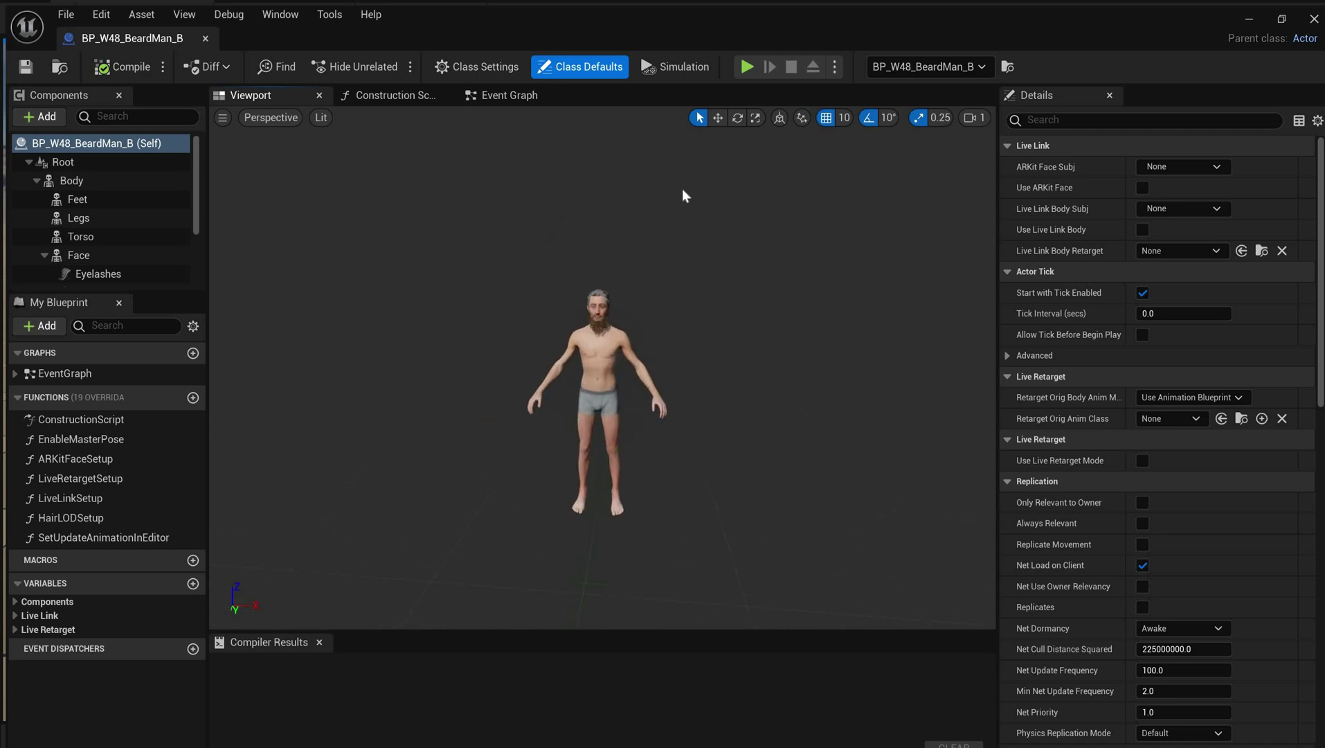
pyautogui.scroll(4, 681, 188)
pyautogui.scroll(-4, 682, 188)
pyautogui.scroll(2, 682, 188)
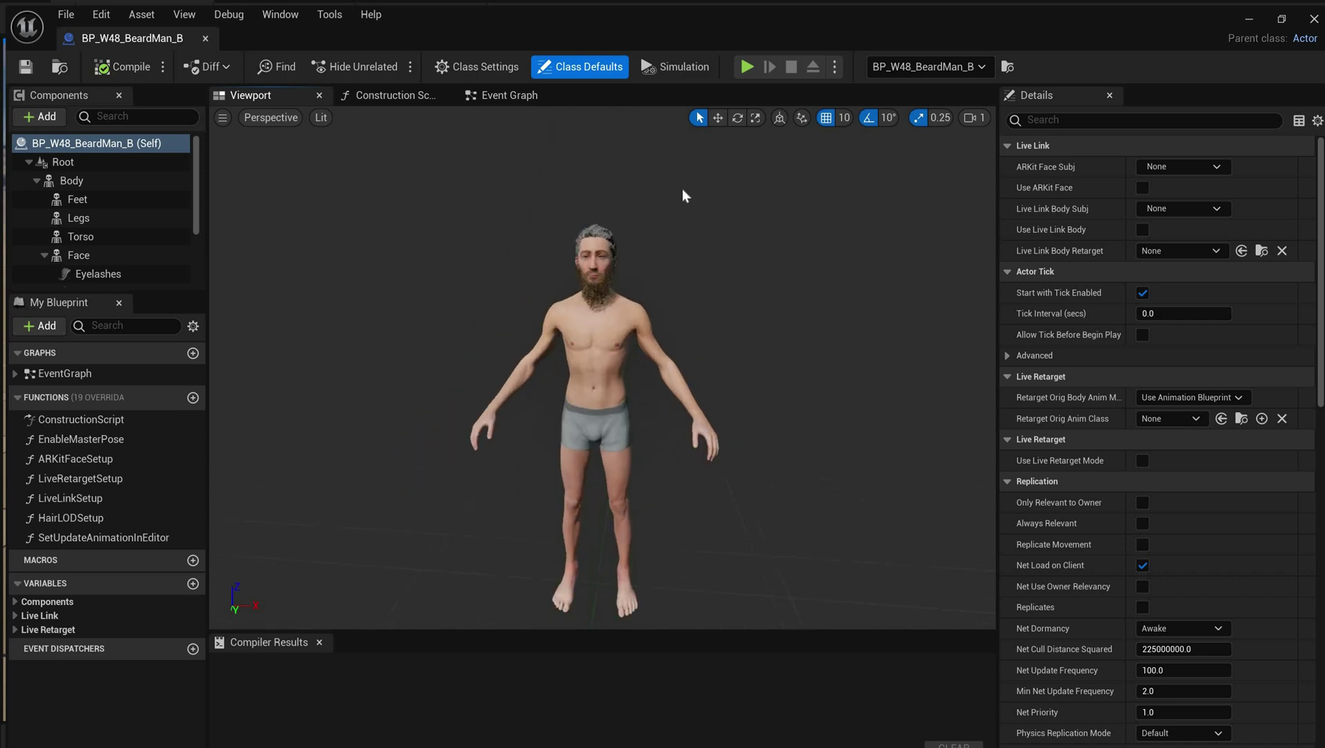
pyautogui.scroll(3, 682, 189)
pyautogui.scroll(-4, 682, 188)
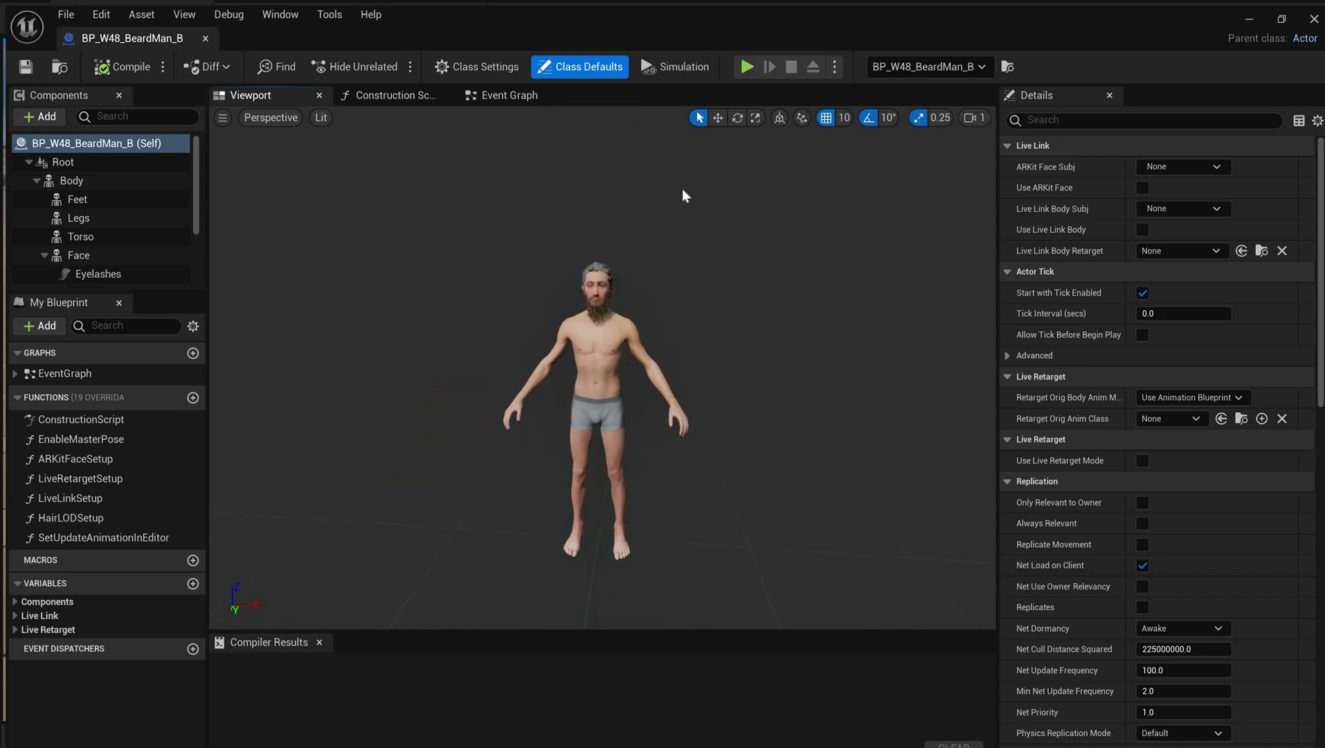
pyautogui.scroll(4, 685, 184)
pyautogui.scroll(-3, 696, 171)
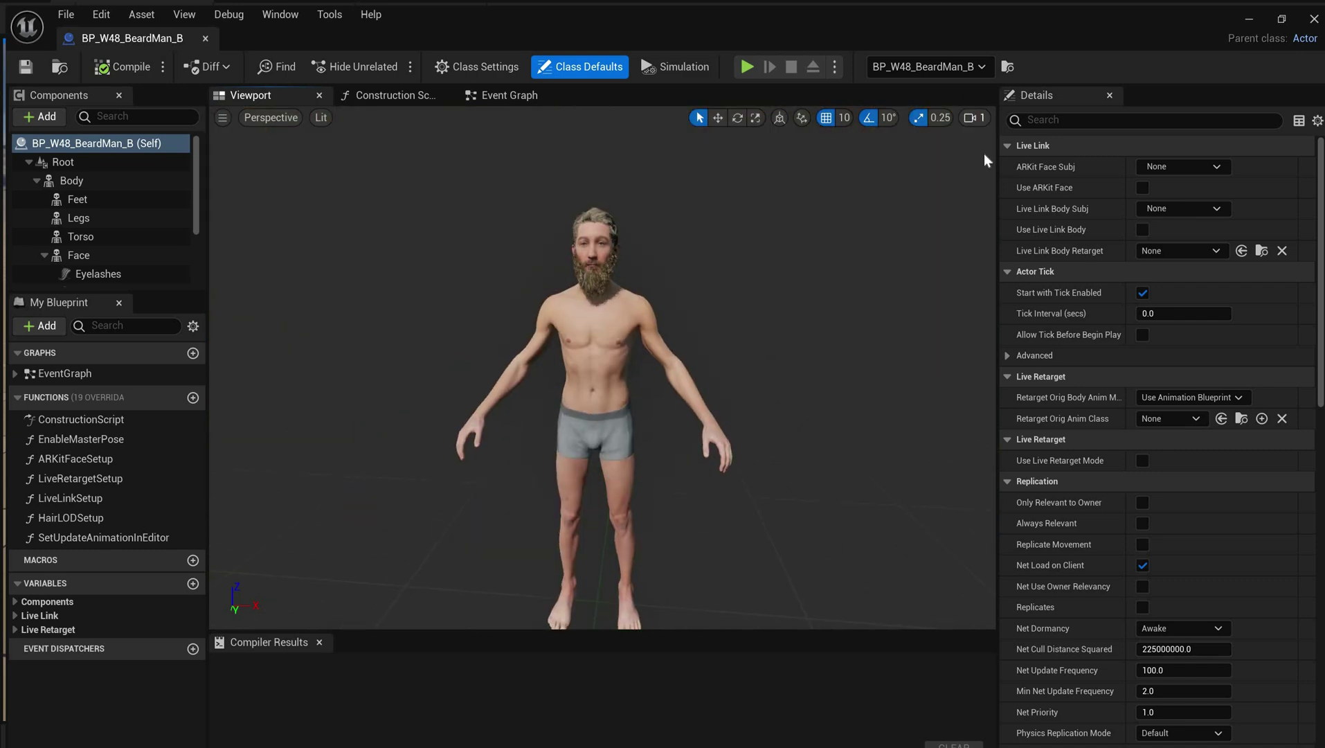
# Step: Set the camera speed of the blueprint's 3D preview to 0.033
pyautogui.click(974, 117)
pyautogui.moveTo(1021, 154); pyautogui.dragTo(953, 154)
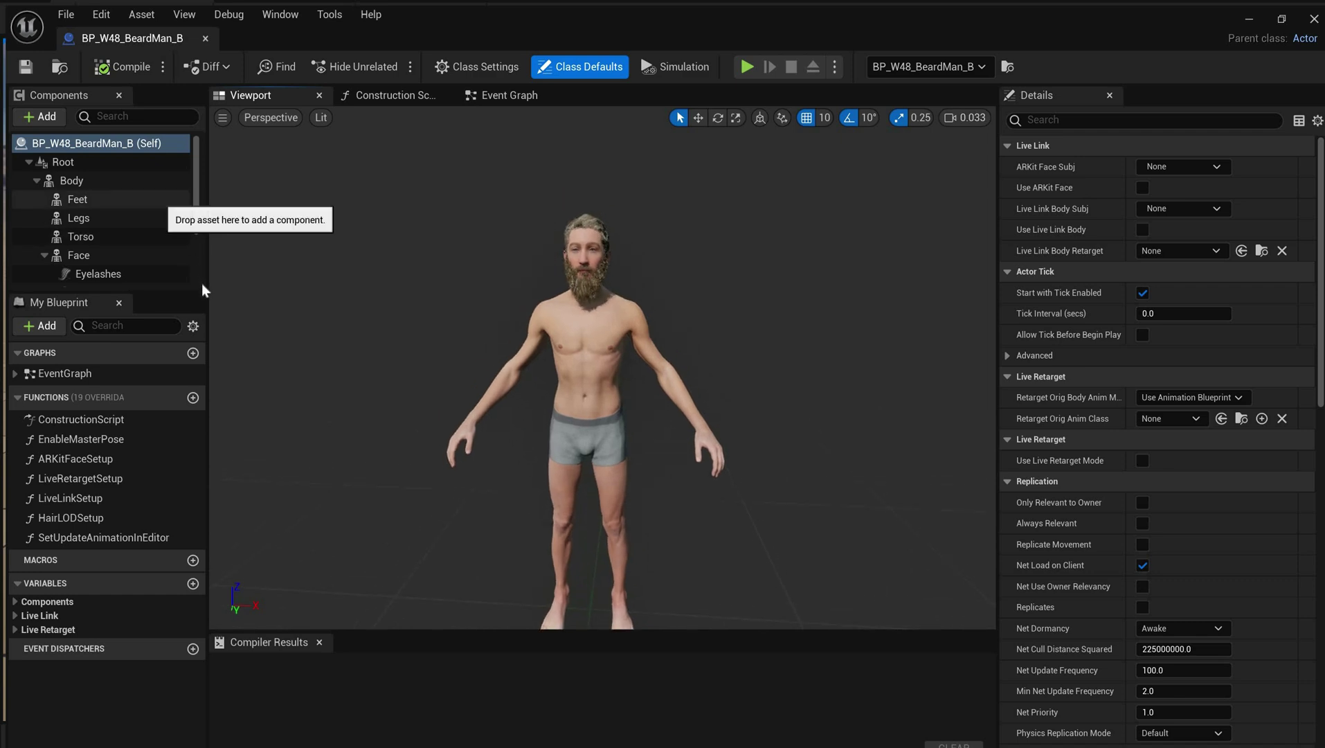
# Step: Set Forced LOD to 0 on the blueprint's LODSync component and save the blueprint
pyautogui.scroll(-3, 192, 282)
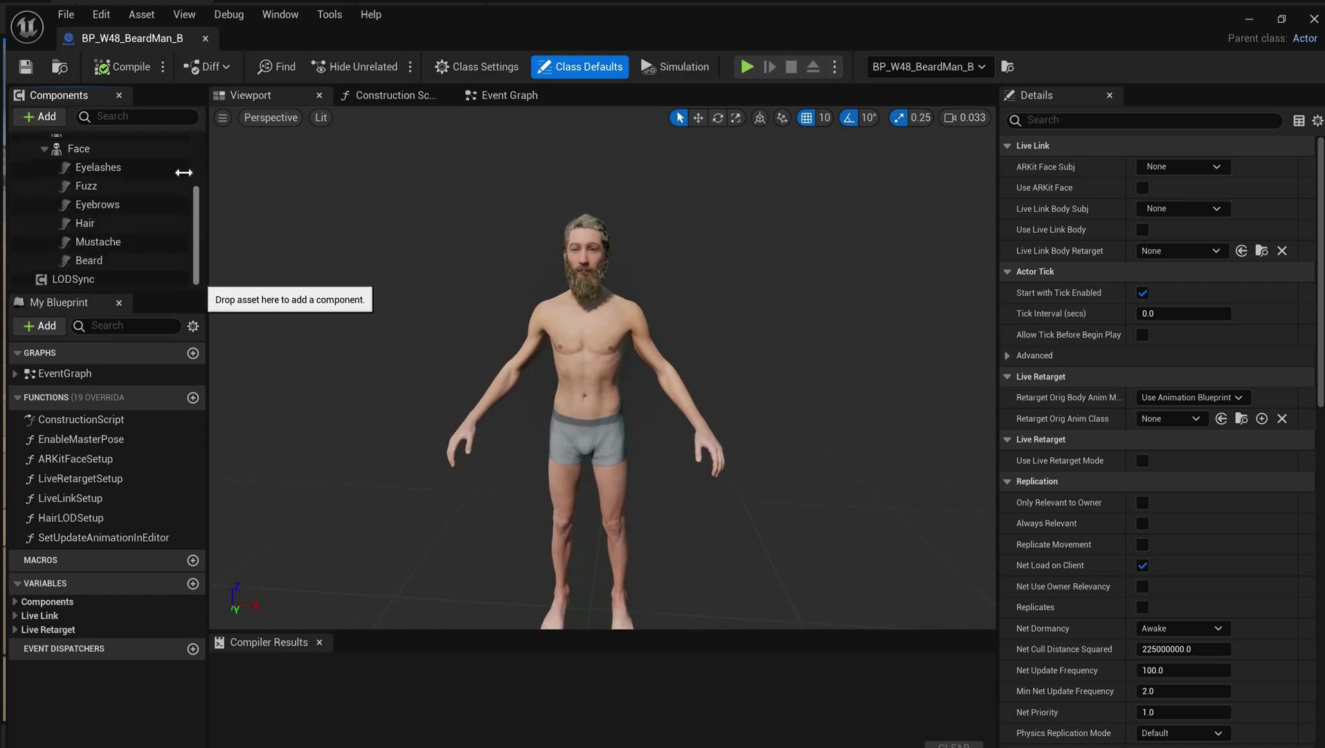
pyautogui.scroll(3, 84, 206)
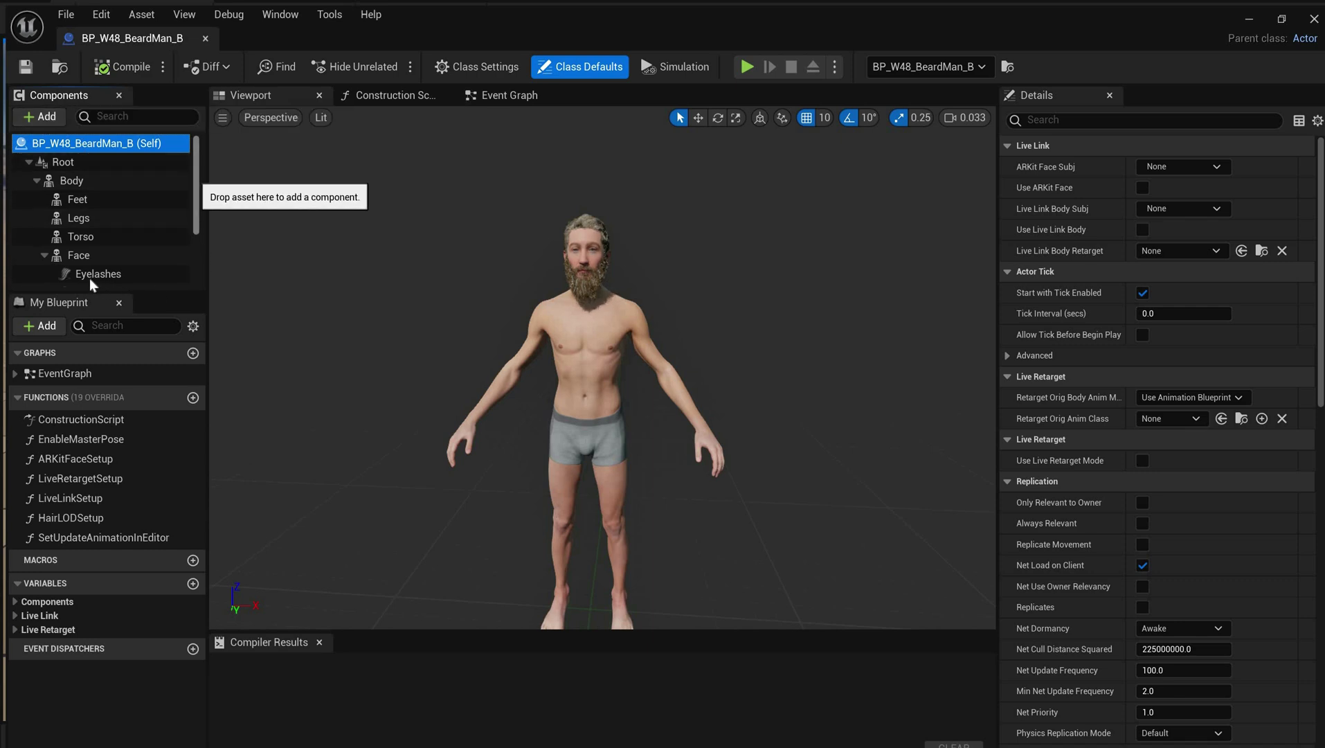
pyautogui.scroll(-3, 66, 278)
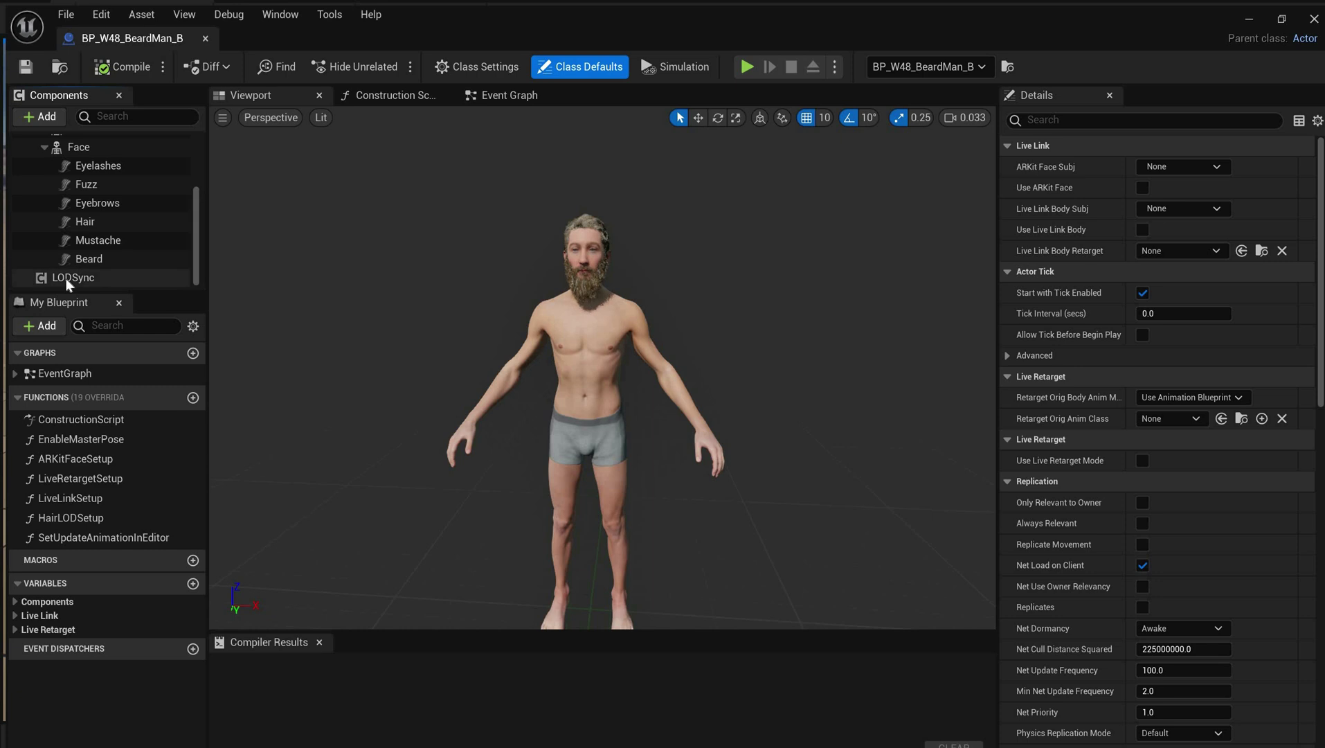
pyautogui.click(70, 280)
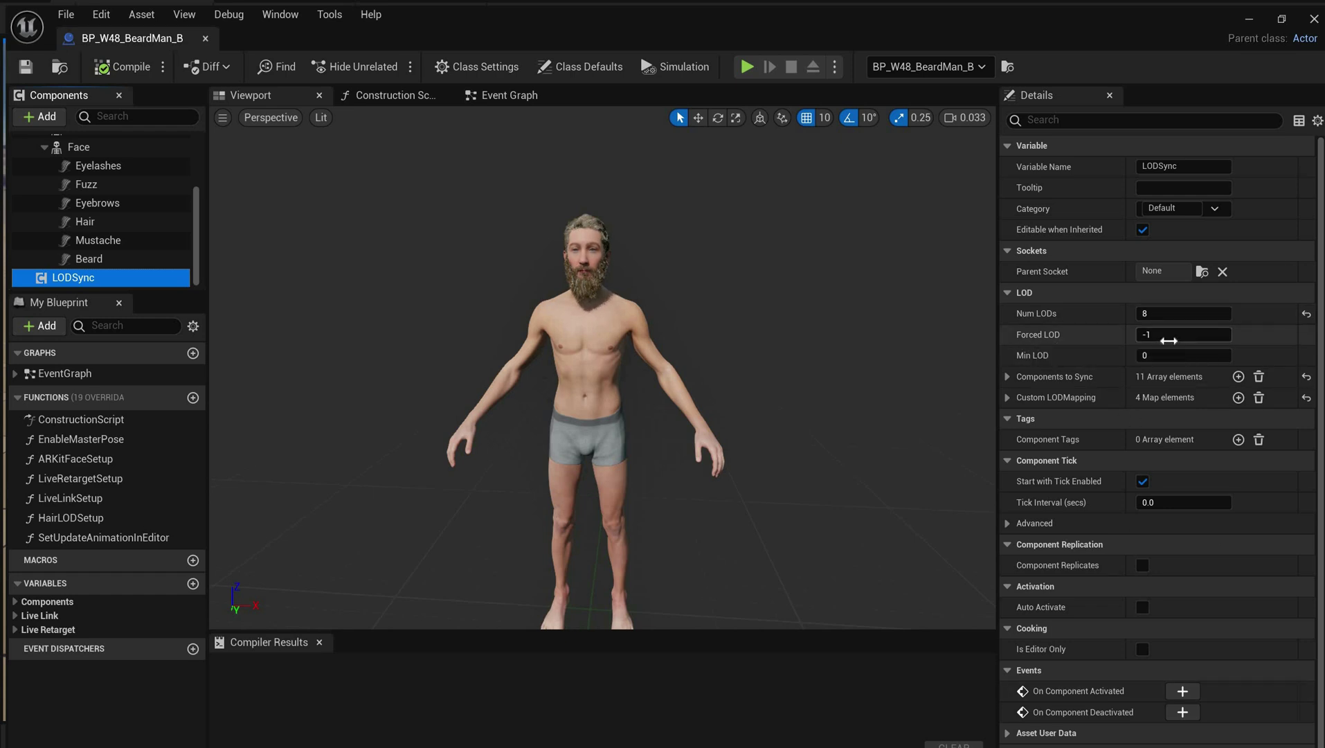
pyautogui.click(1169, 340)
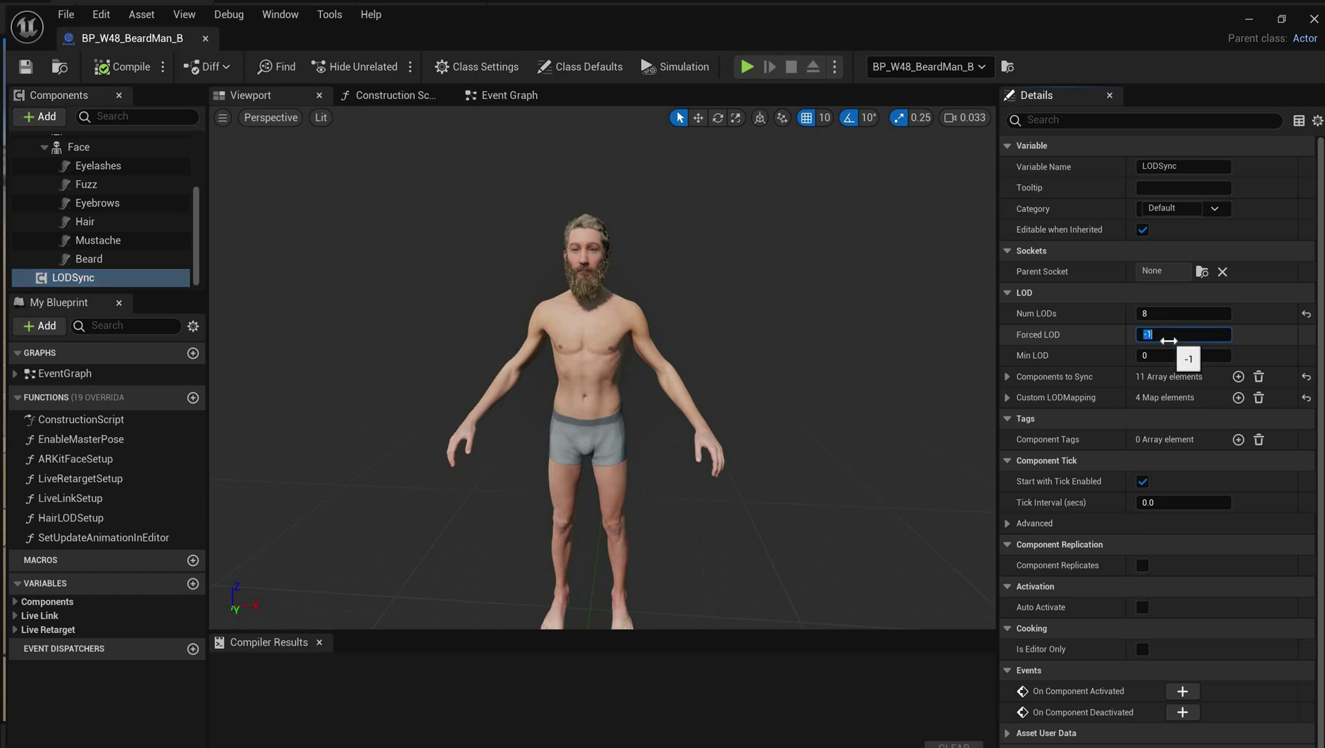
pyautogui.write('0')
pyautogui.press('Return')
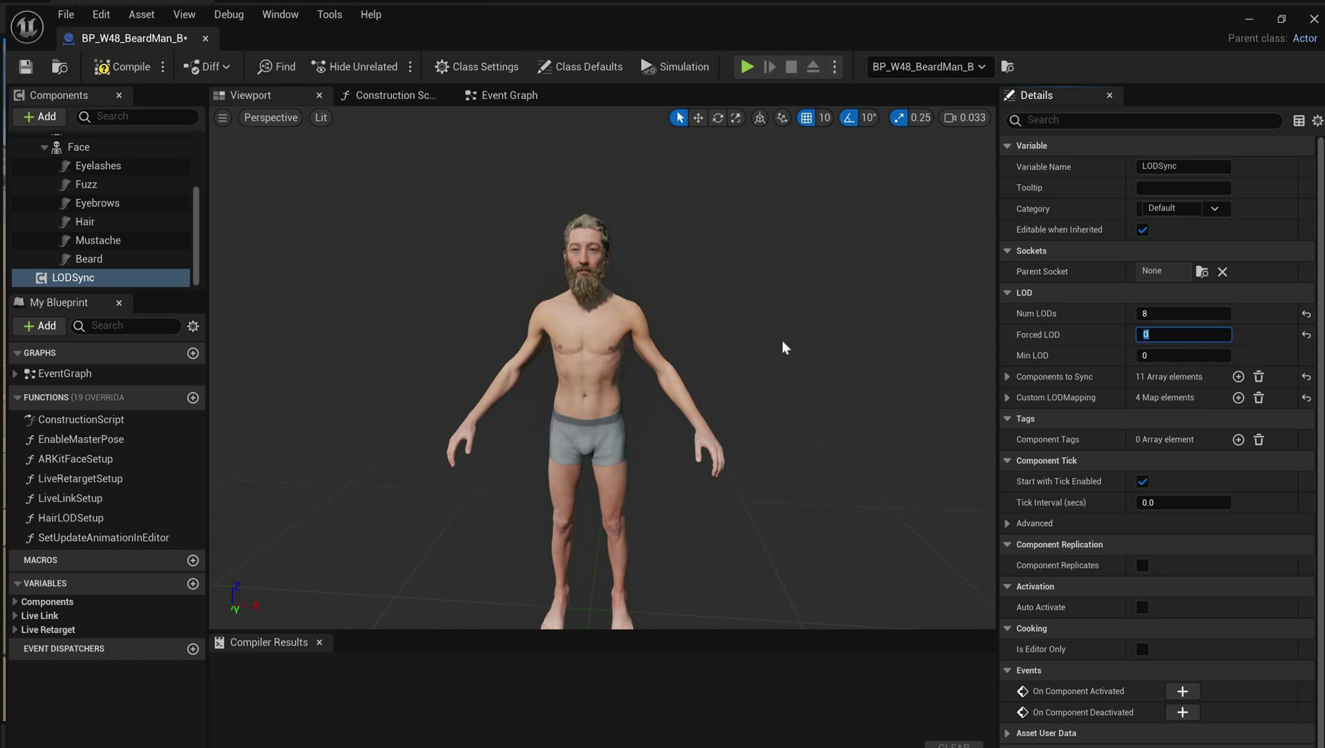
pyautogui.click(782, 342)
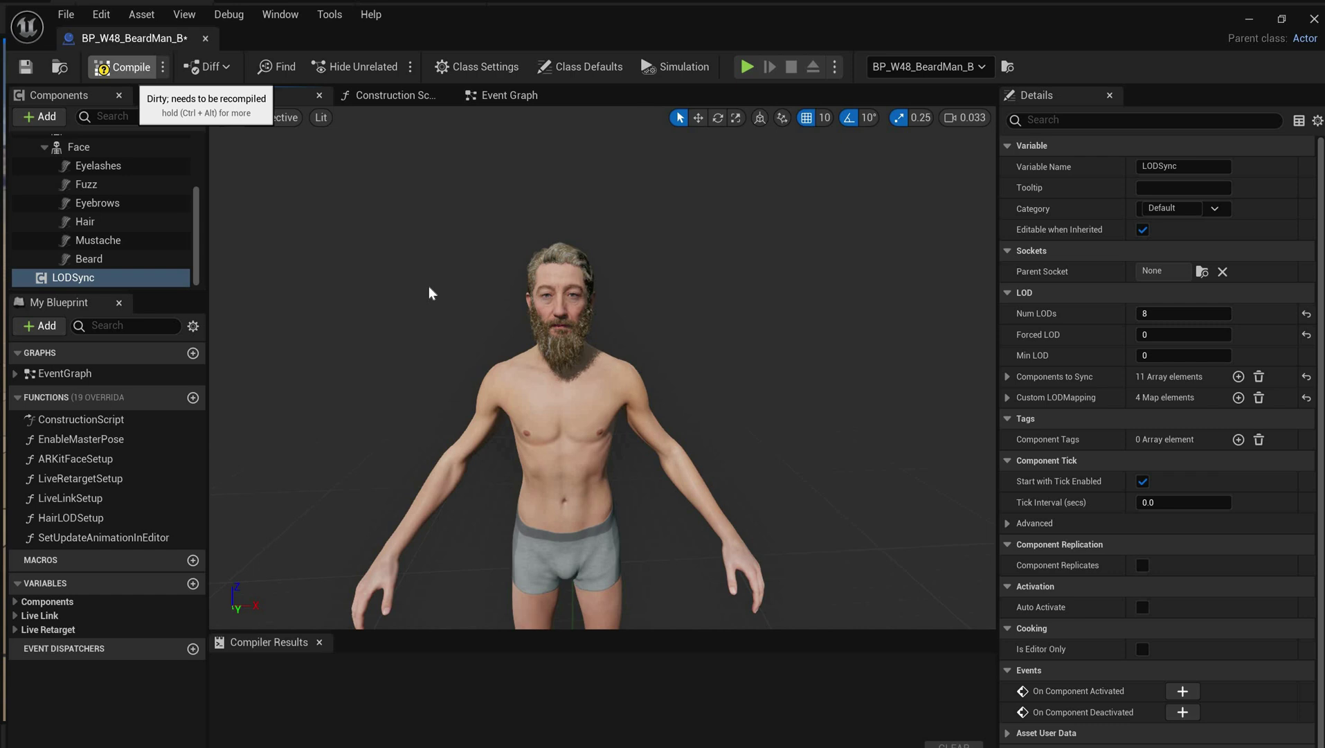
pyautogui.click(26, 67)
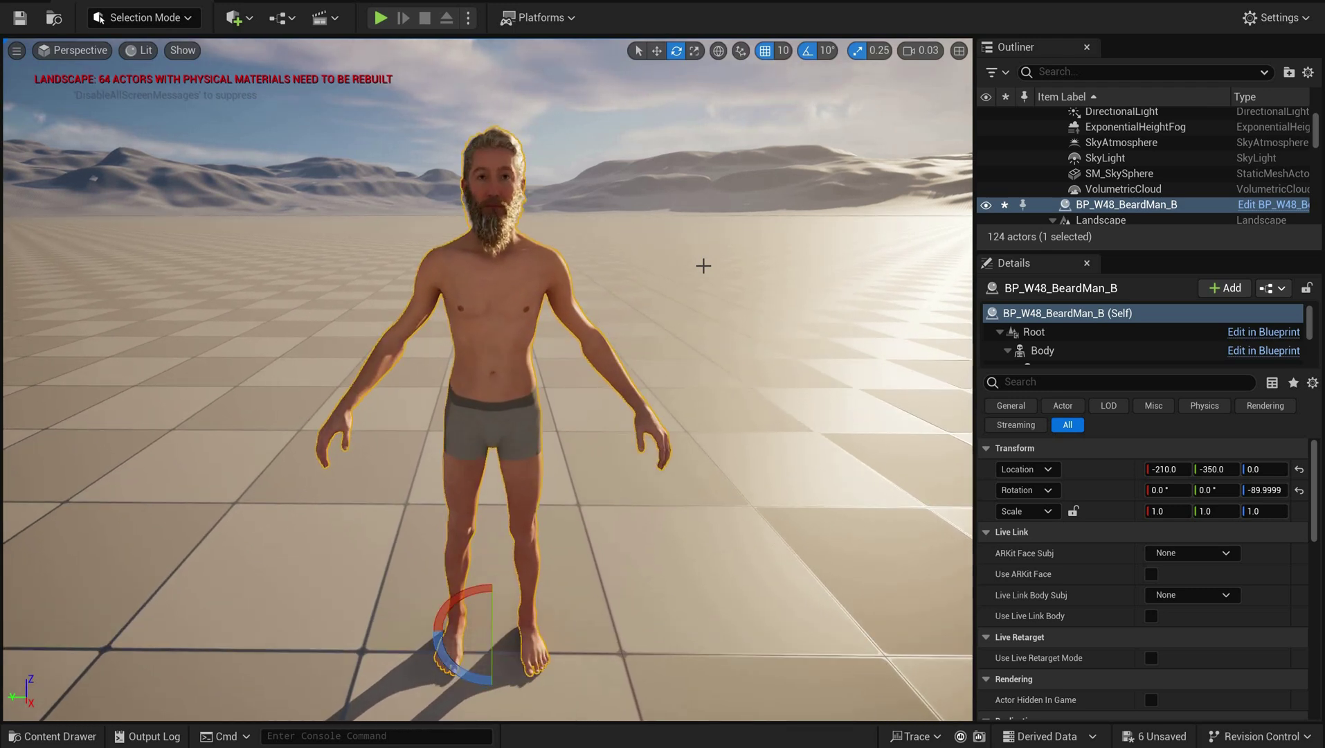
# Step: Reopen the BP_W48_BeardMan_B blueprint, set Forced LOD to -1 on its LODSync component, then compile and save the blueprint
pyautogui.click(1275, 203)
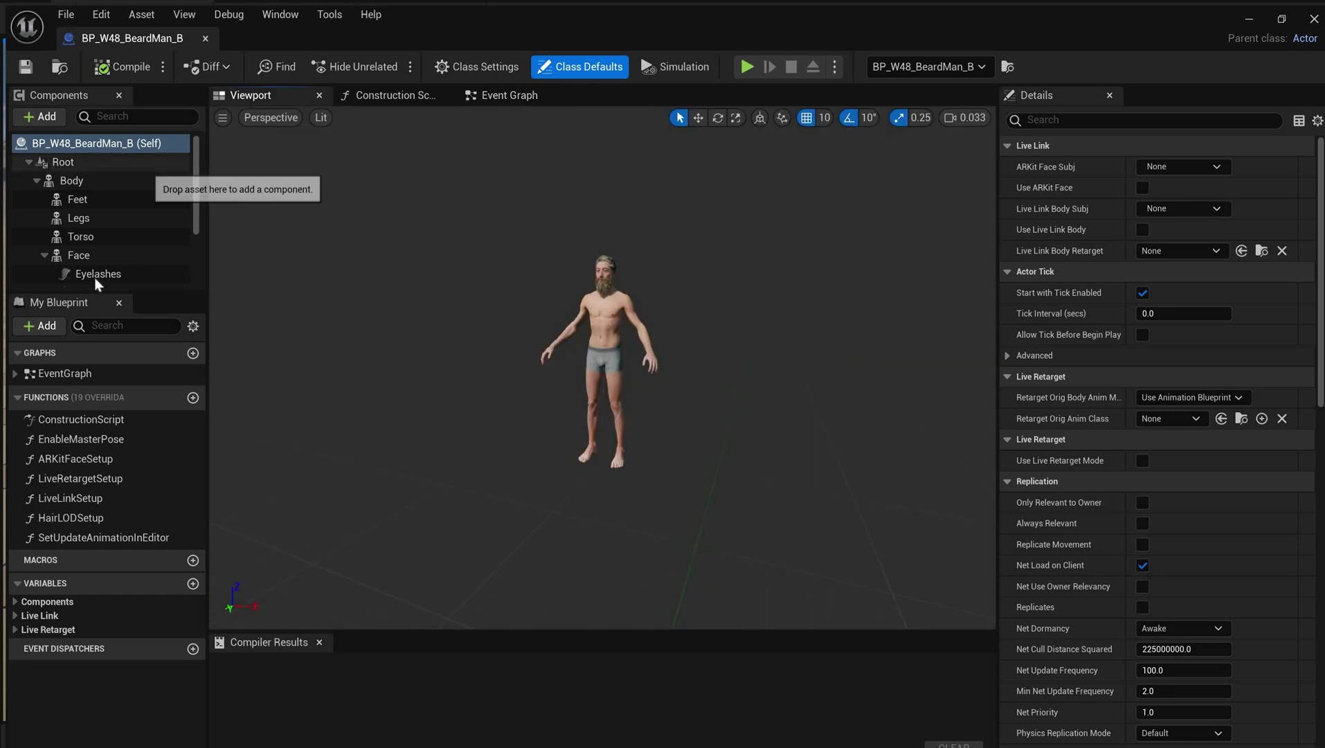
pyautogui.scroll(-5, 94, 278)
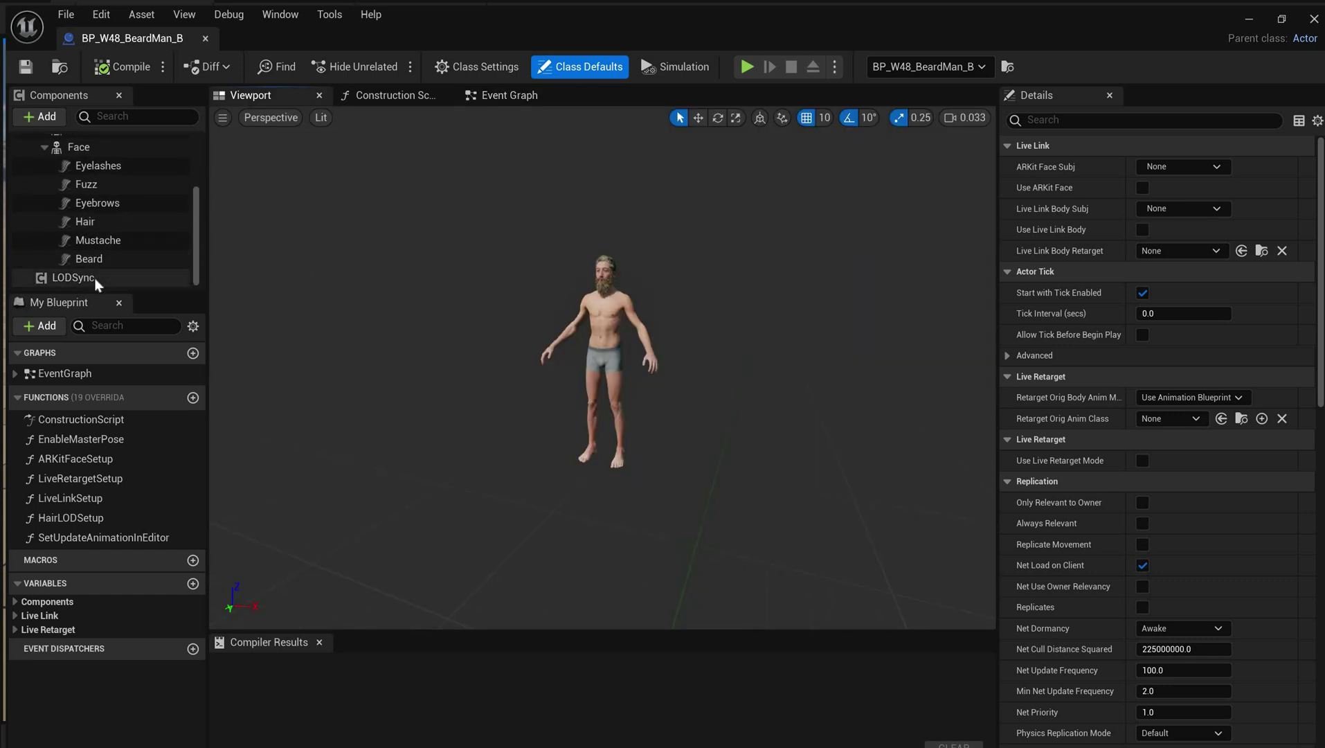
pyautogui.click(83, 277)
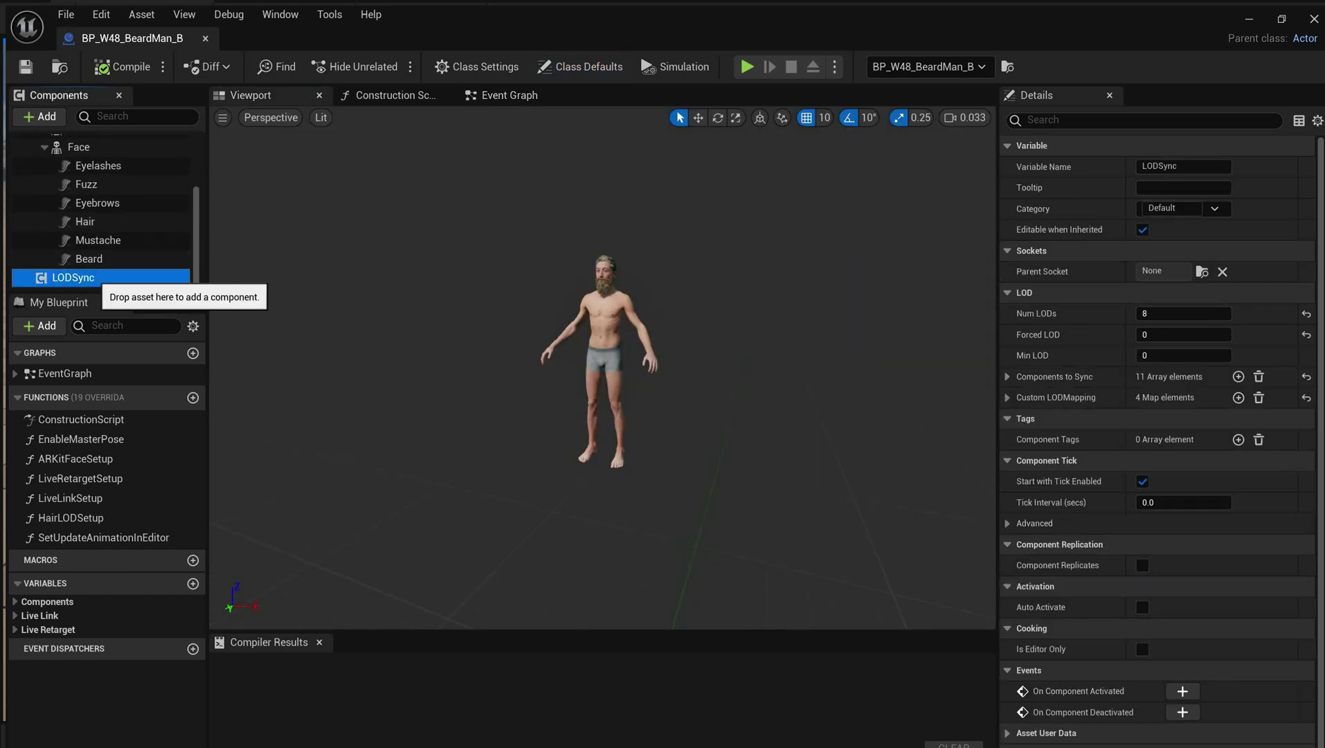
pyautogui.moveTo(545, 291); pyautogui.dragTo(569, 259)
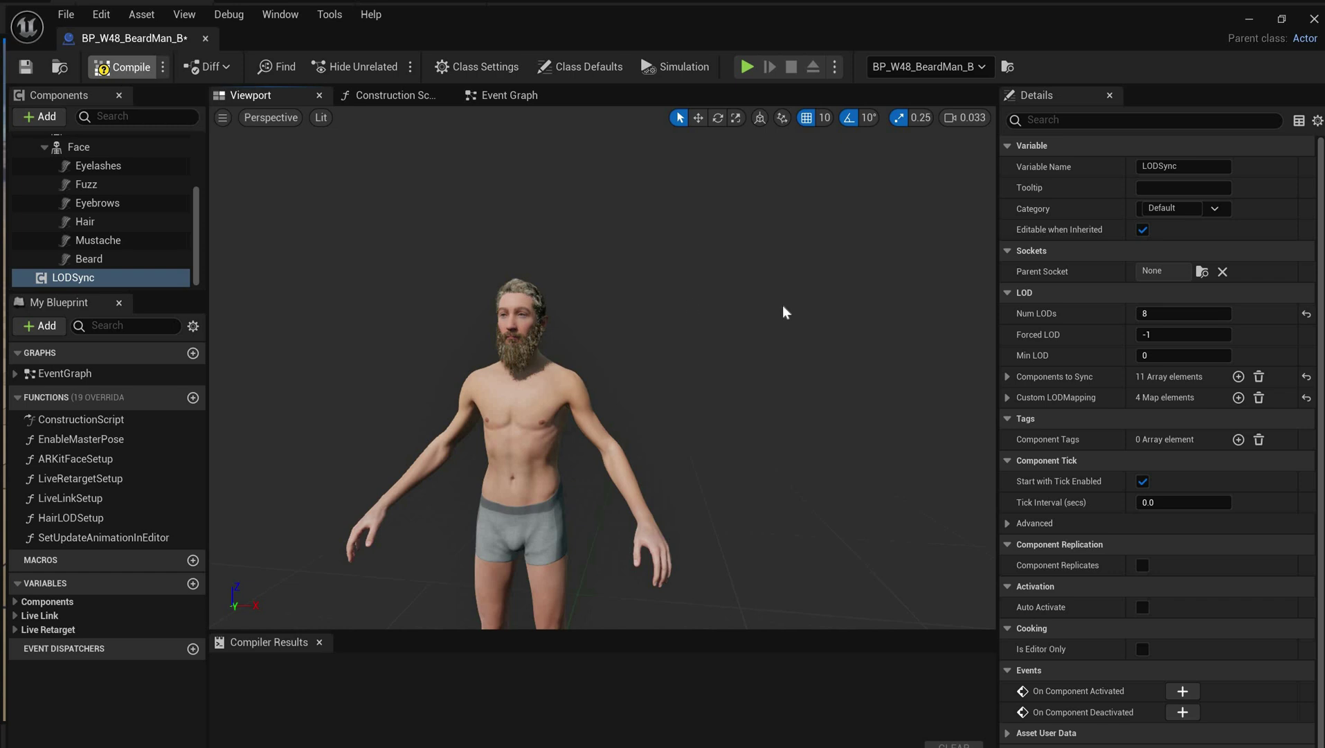
pyautogui.hotkey('ctrl', 's')
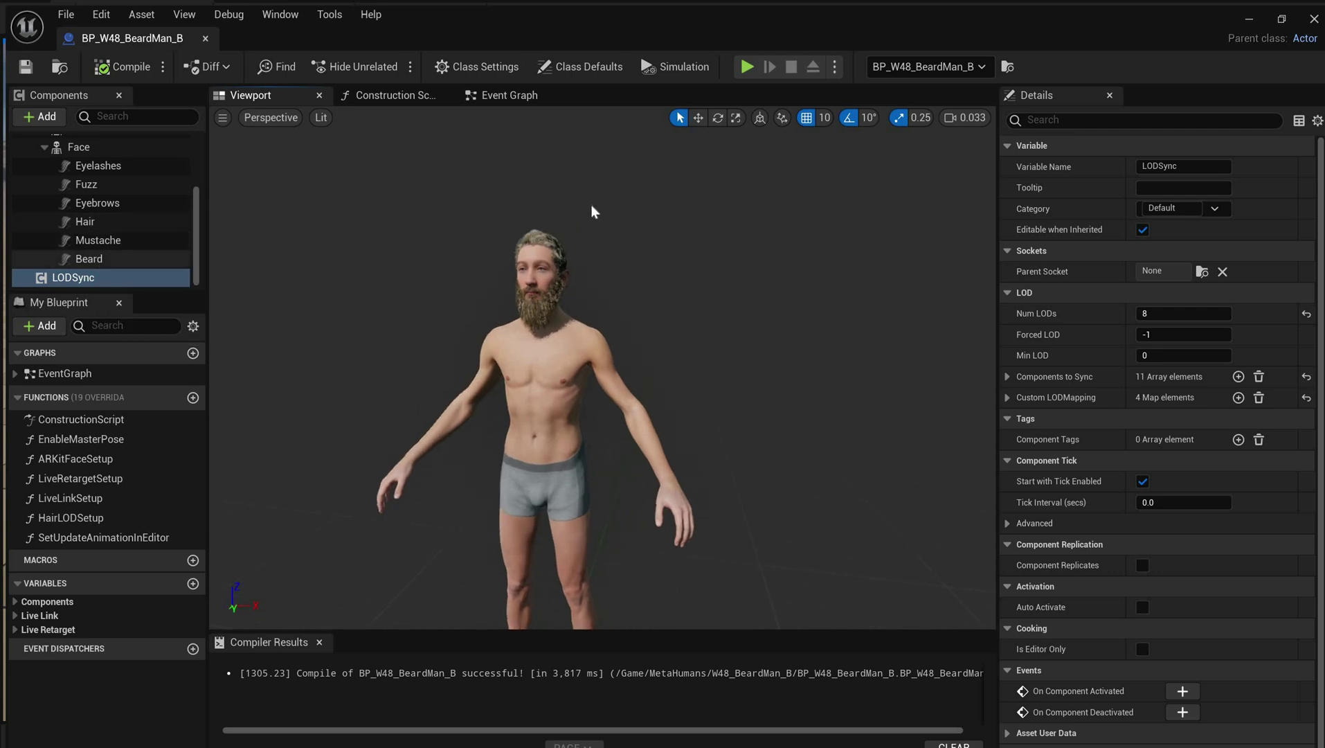
# Step: Locate the groom asset used by the blueprint's Beard component and open Beard_L_Messy for editing
pyautogui.click(90, 259)
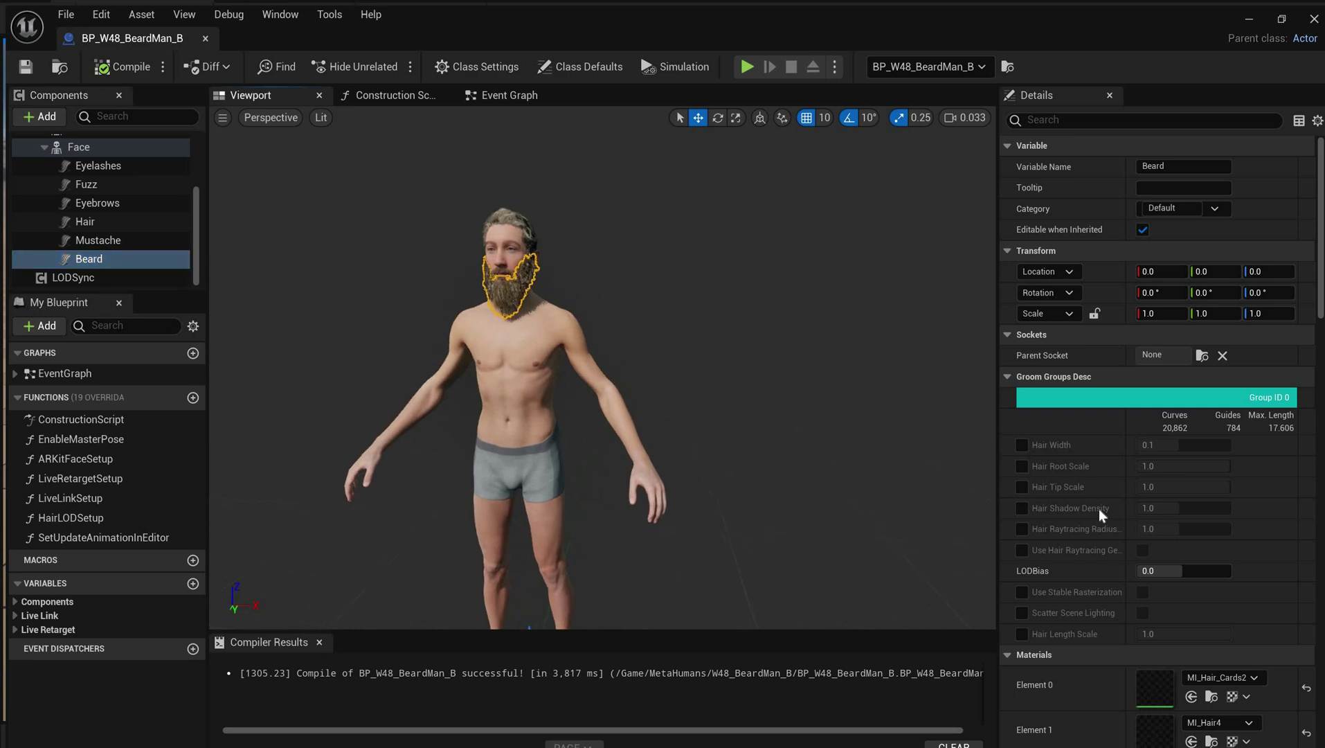
pyautogui.scroll(-5, 1099, 510)
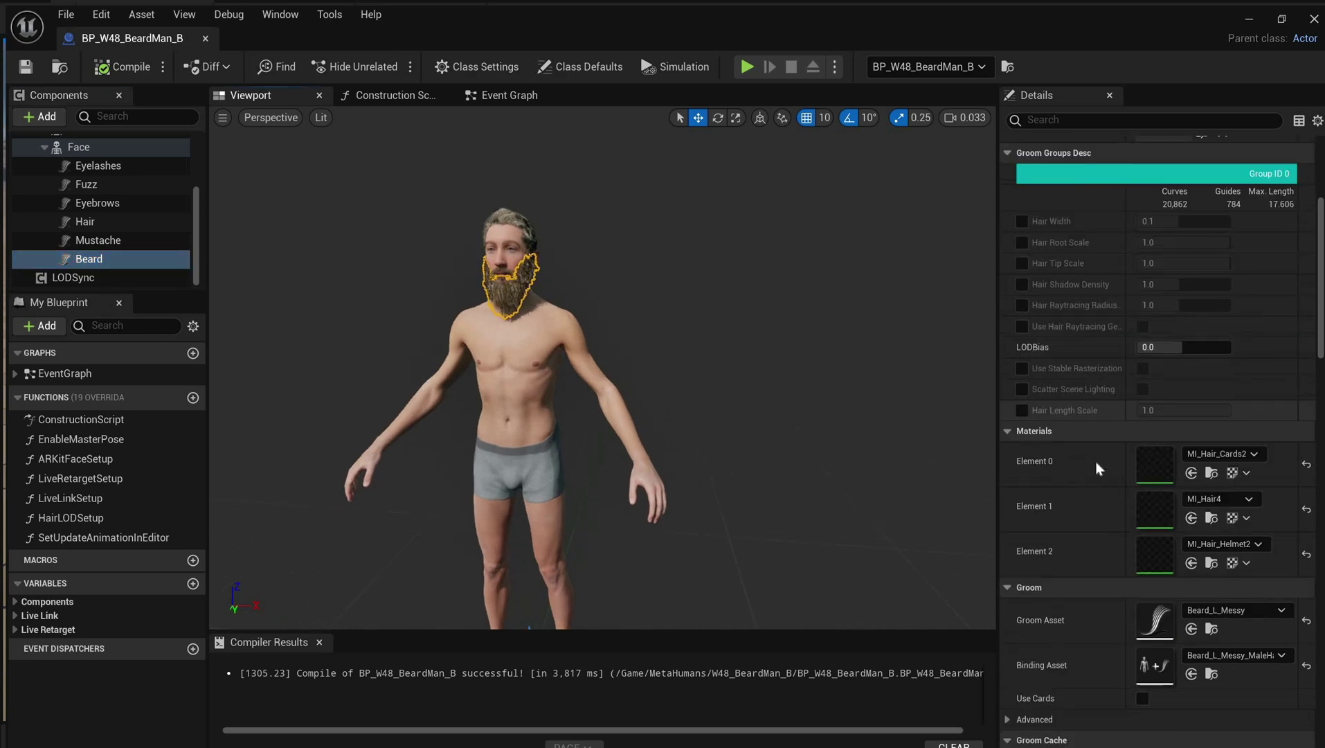
pyautogui.scroll(-3, 1177, 457)
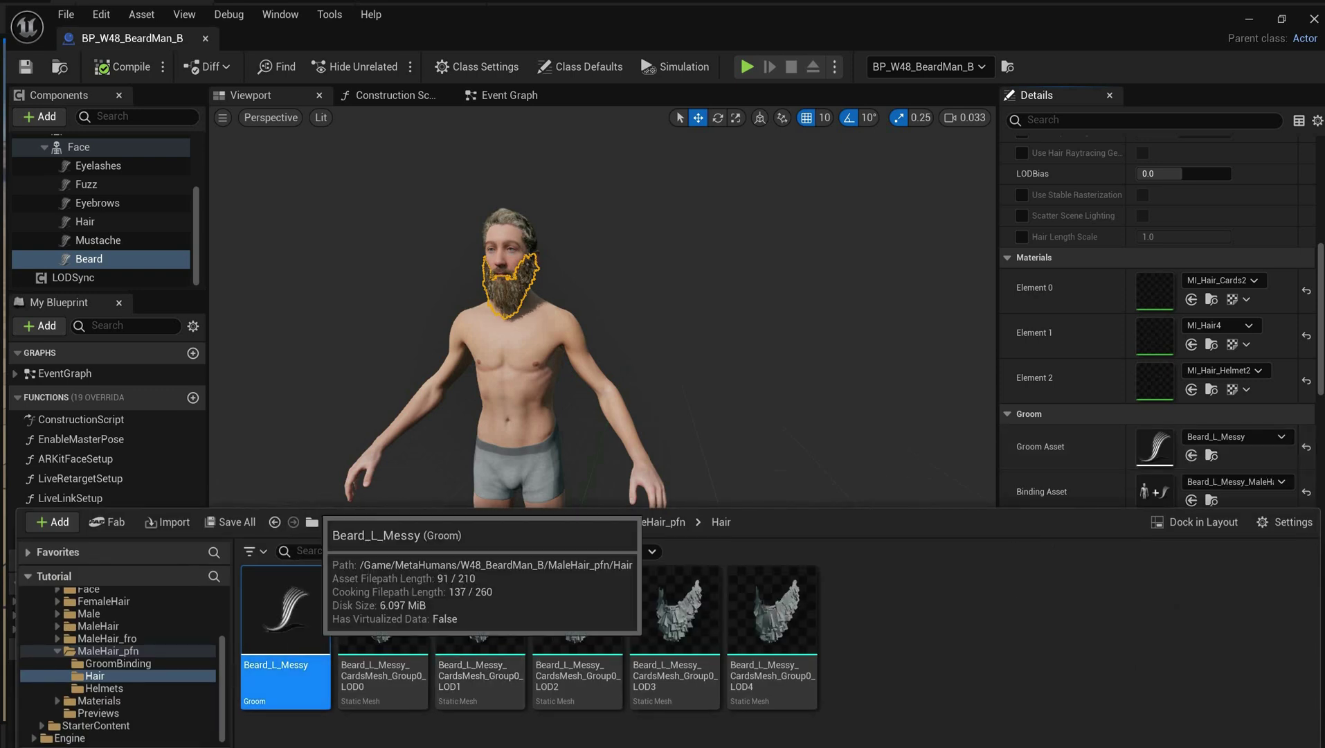
pyautogui.doubleClick(316, 632)
# Step: Examine the Beard_L_Messy groom's strands in its 3D preview at near and far distances
pyautogui.moveTo(532, 423)
pyautogui.mouseDown()
pyautogui.moveTo(651, 338)
pyautogui.moveTo(535, 423)
pyautogui.mouseUp()
pyautogui.scroll(10, 535, 422)
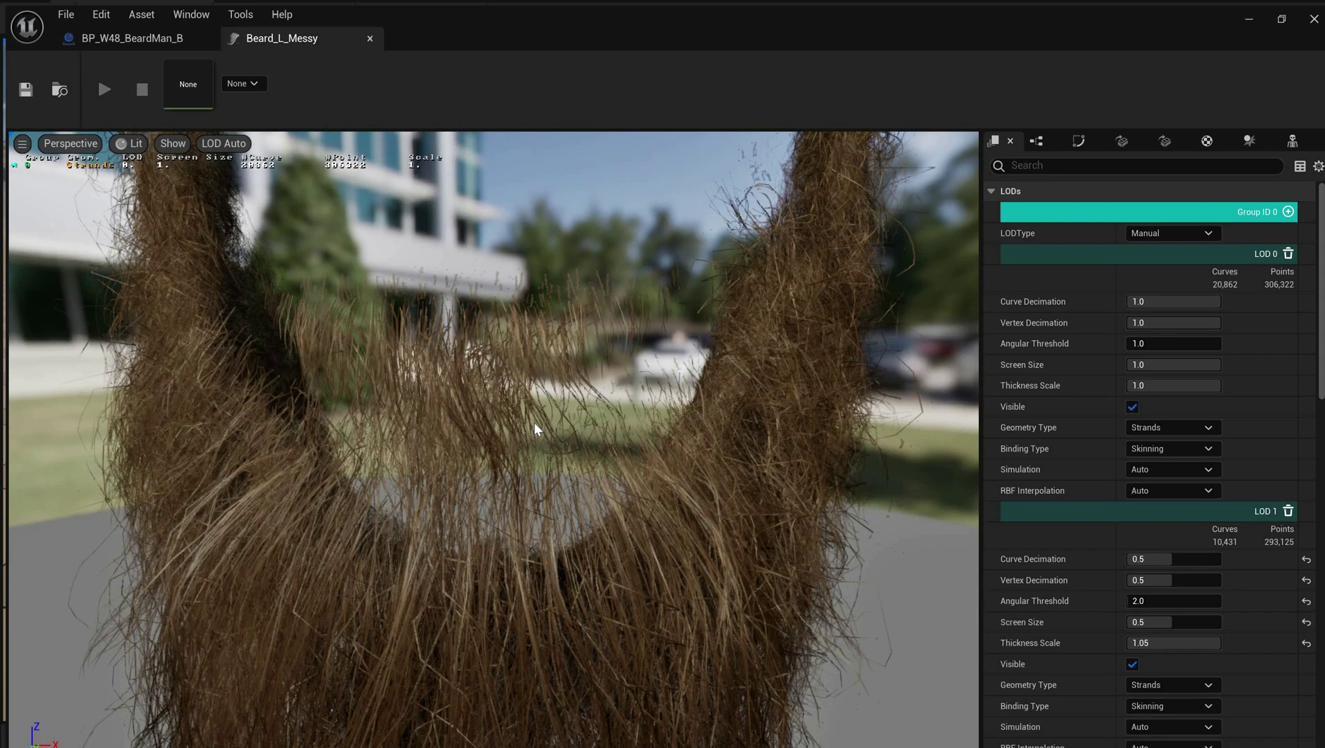
pyautogui.scroll(-3, 535, 422)
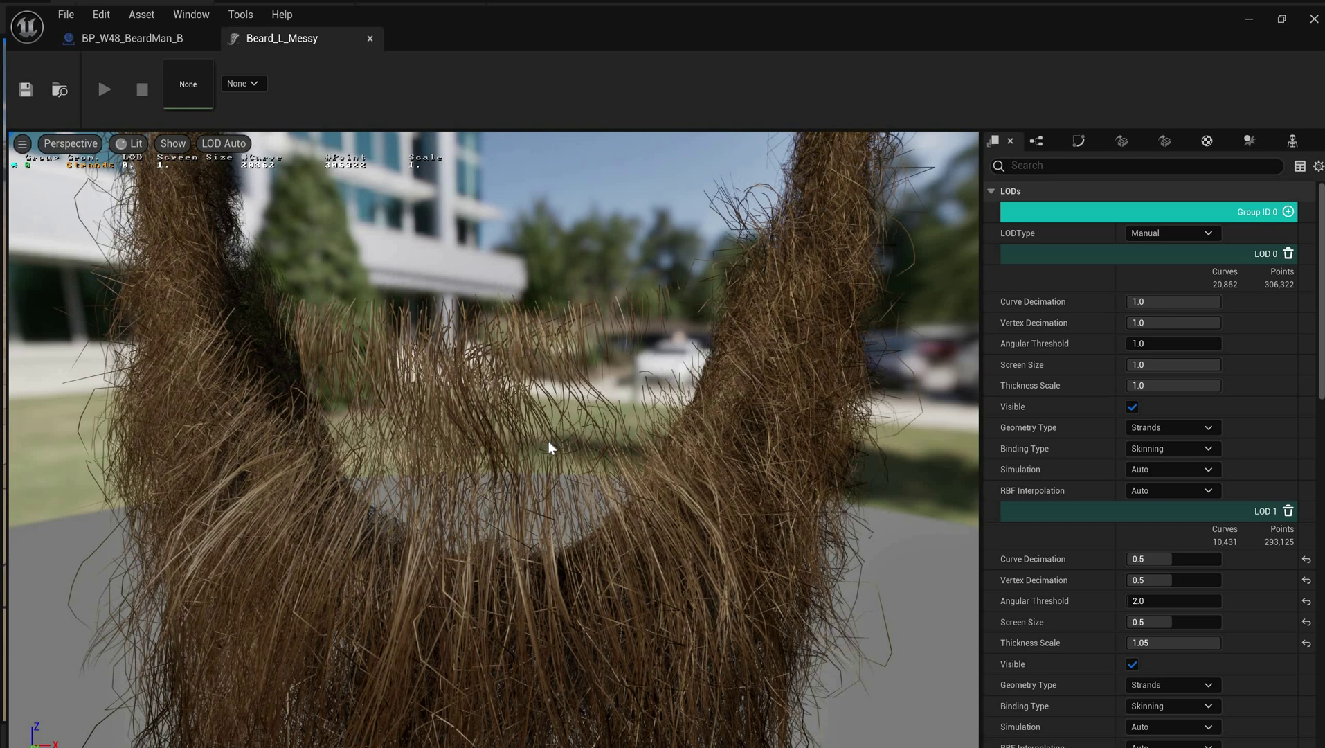
pyautogui.scroll(3, 548, 441)
pyautogui.scroll(-10, 547, 440)
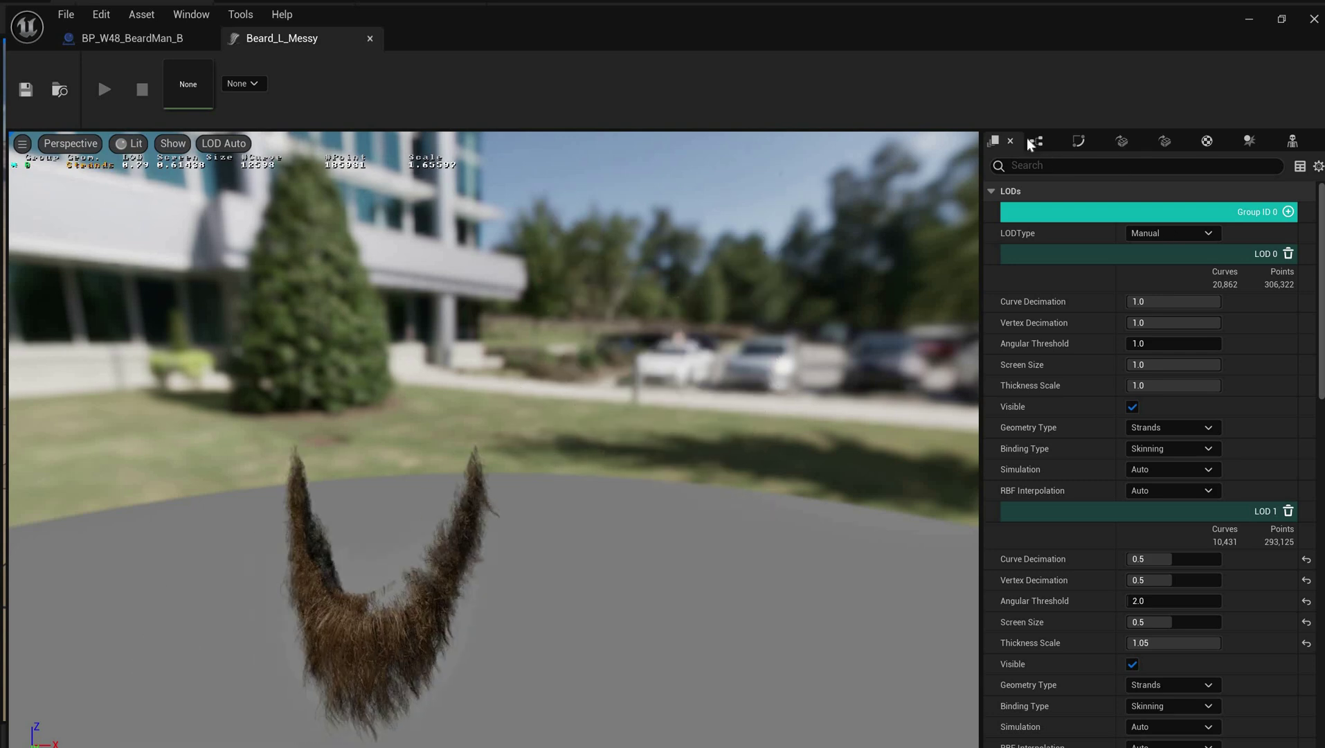
# Step: Review the beard groom's settings for each LOD, comparing curve counts, decimation, screen size and geometry type
pyautogui.click(990, 191)
pyautogui.click(1001, 251)
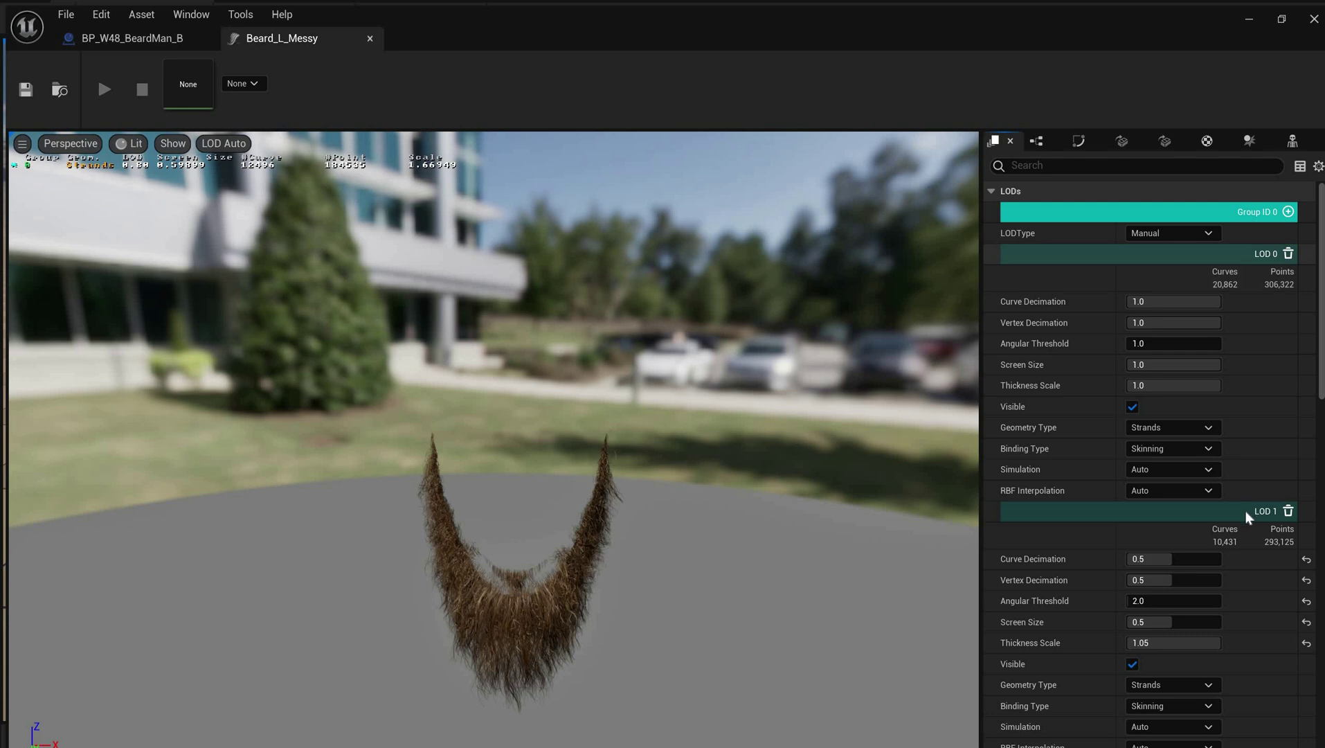
pyautogui.scroll(-2, 1256, 554)
pyautogui.scroll(-20, 1246, 582)
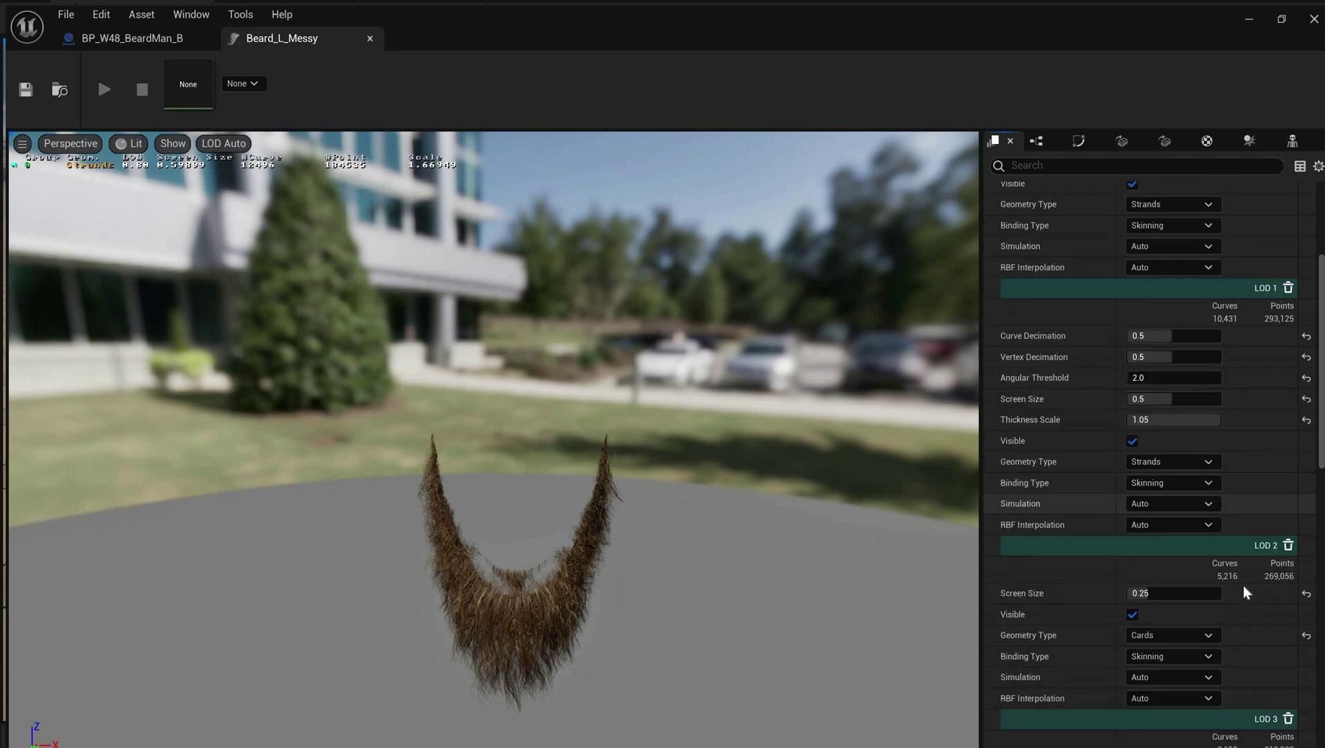
pyautogui.scroll(15, 1263, 444)
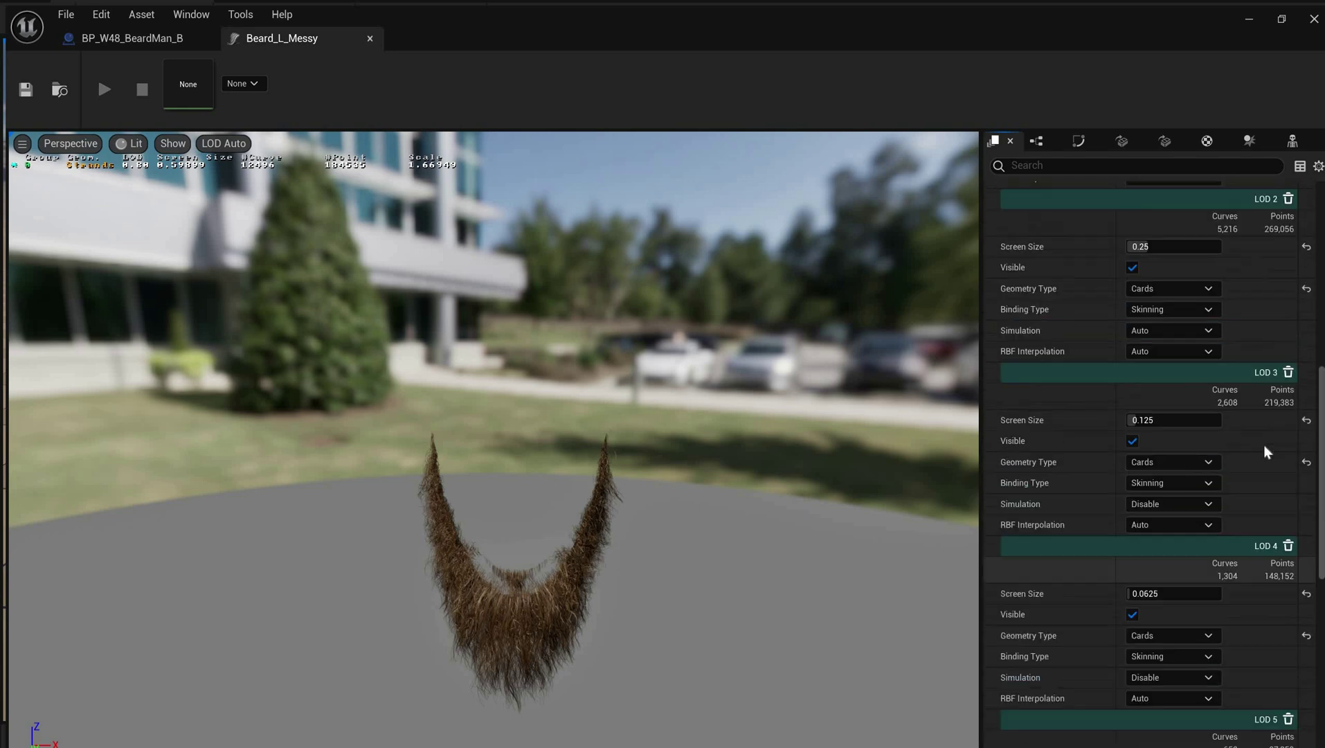
pyautogui.scroll(2, 1227, 312)
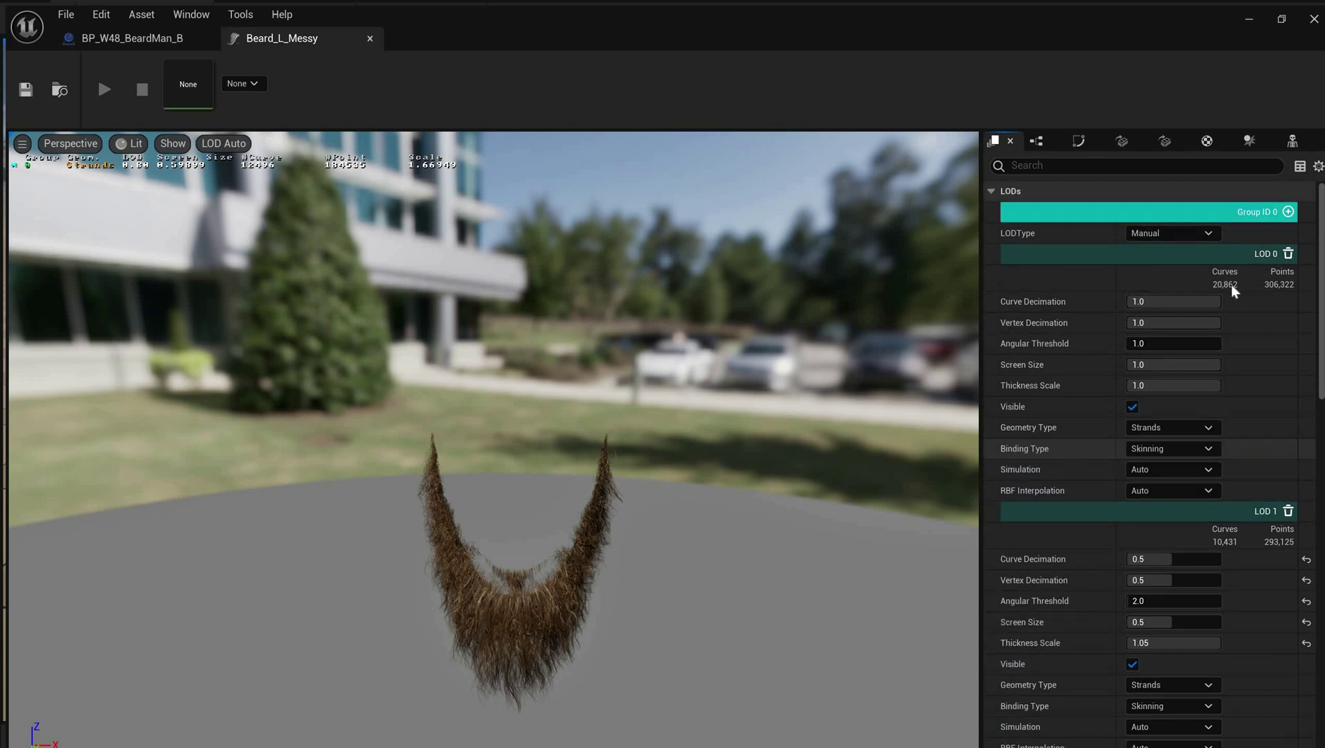
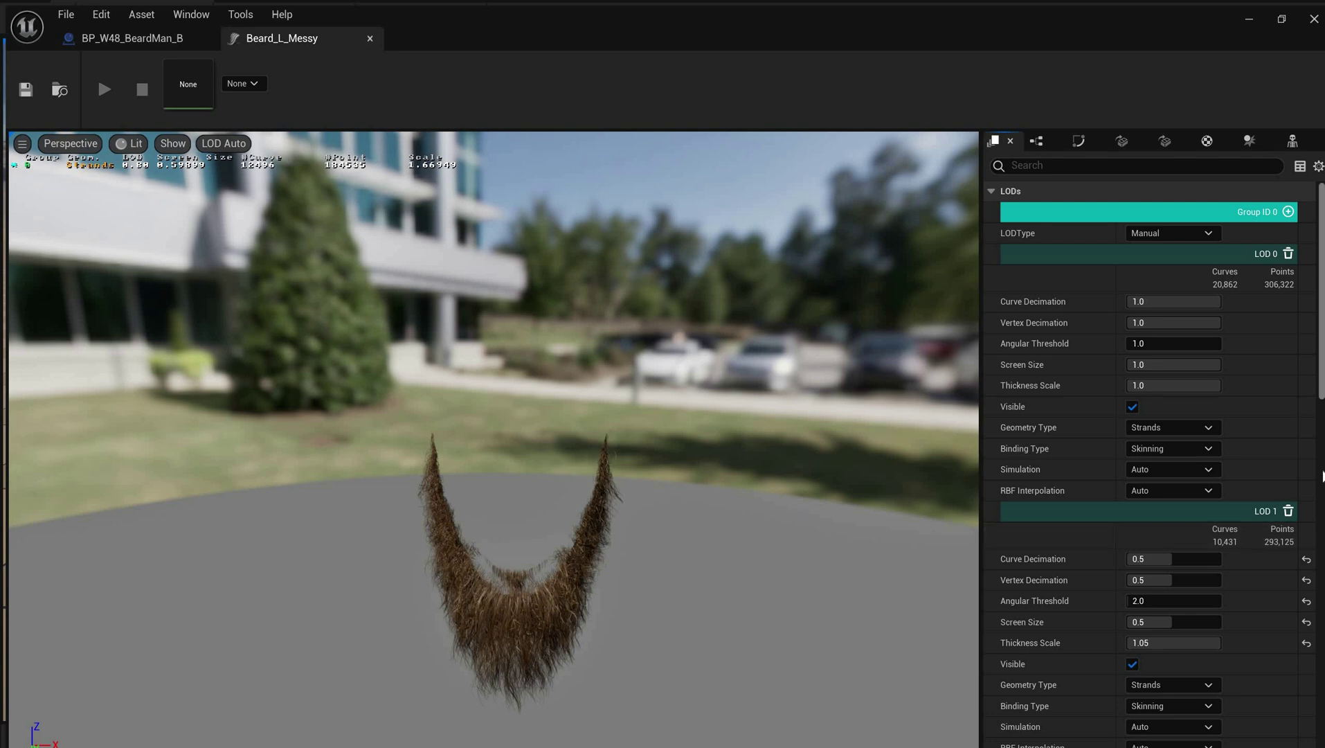
pyautogui.scroll(-5, 1311, 264)
pyautogui.scroll(-3, 1271, 251)
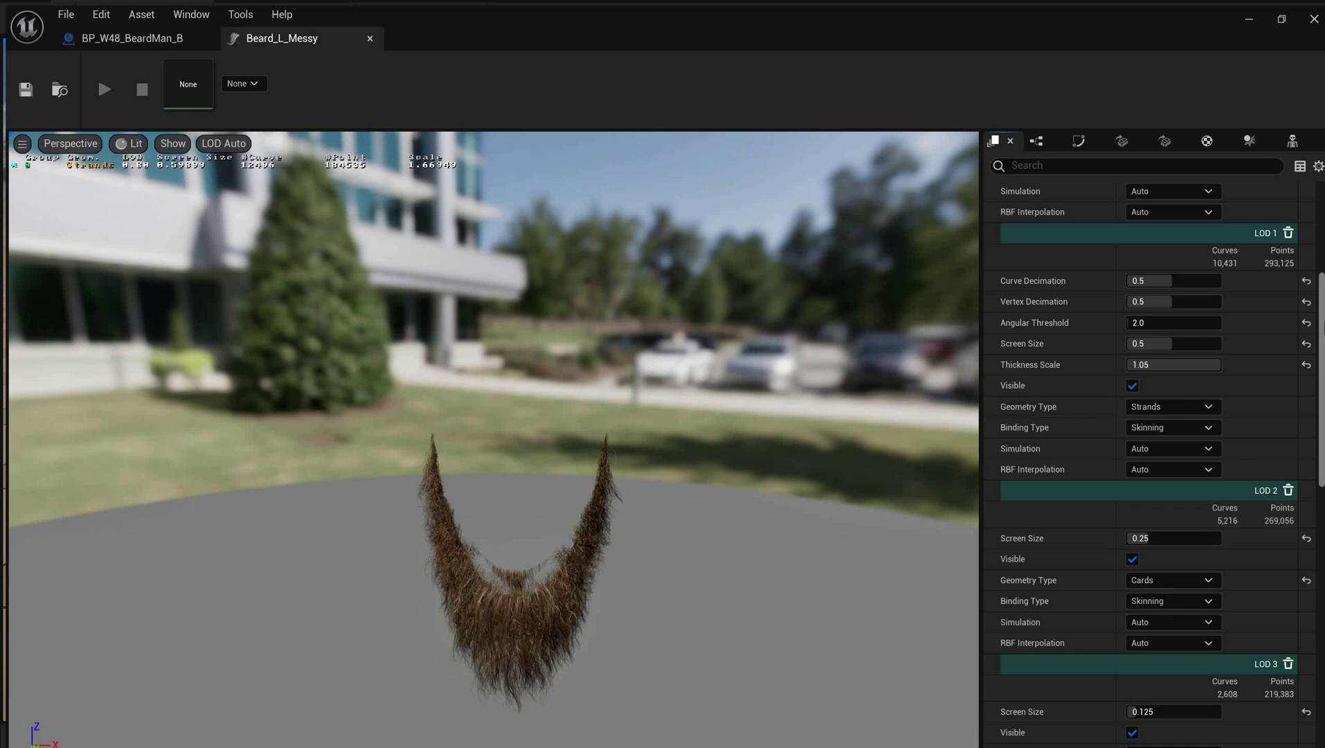
pyautogui.scroll(5, 1323, 327)
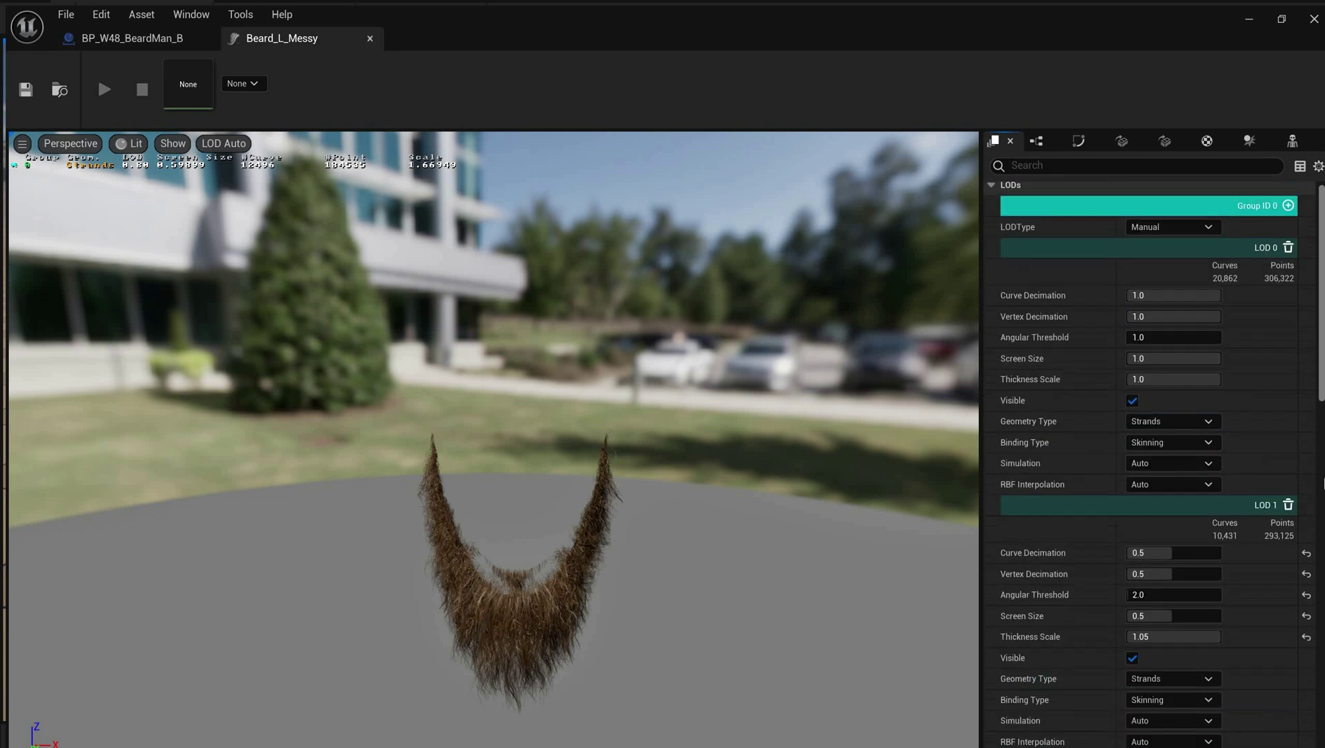
pyautogui.scroll(-5, 1322, 315)
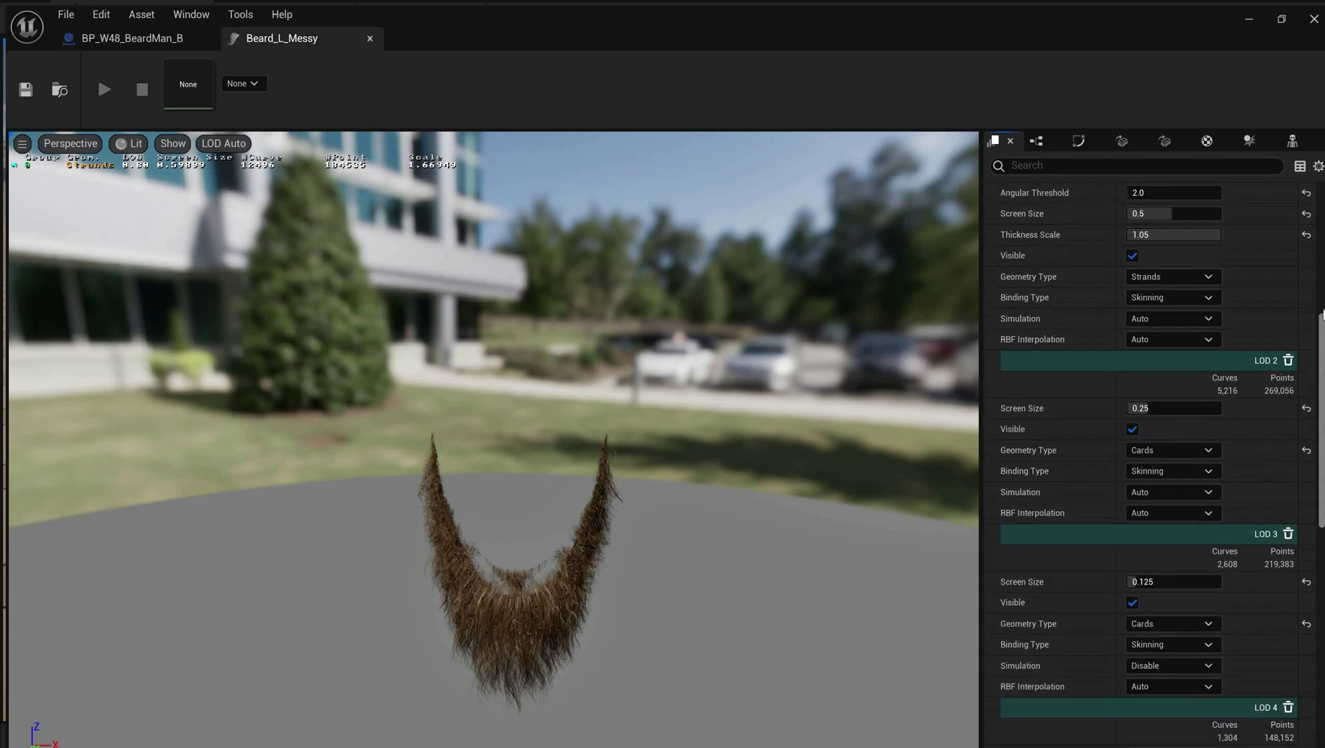
pyautogui.scroll(-2, 1323, 315)
pyautogui.scroll(6, 1322, 305)
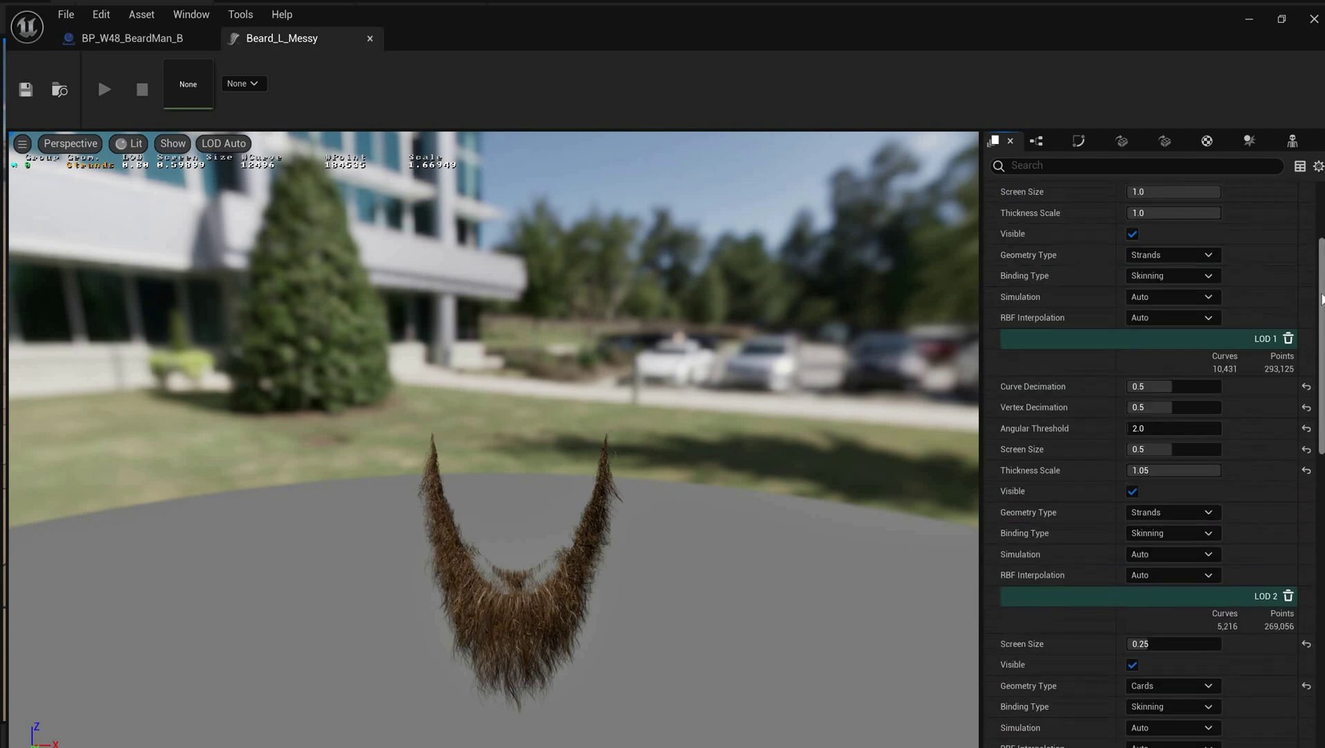
pyautogui.scroll(3, 1322, 298)
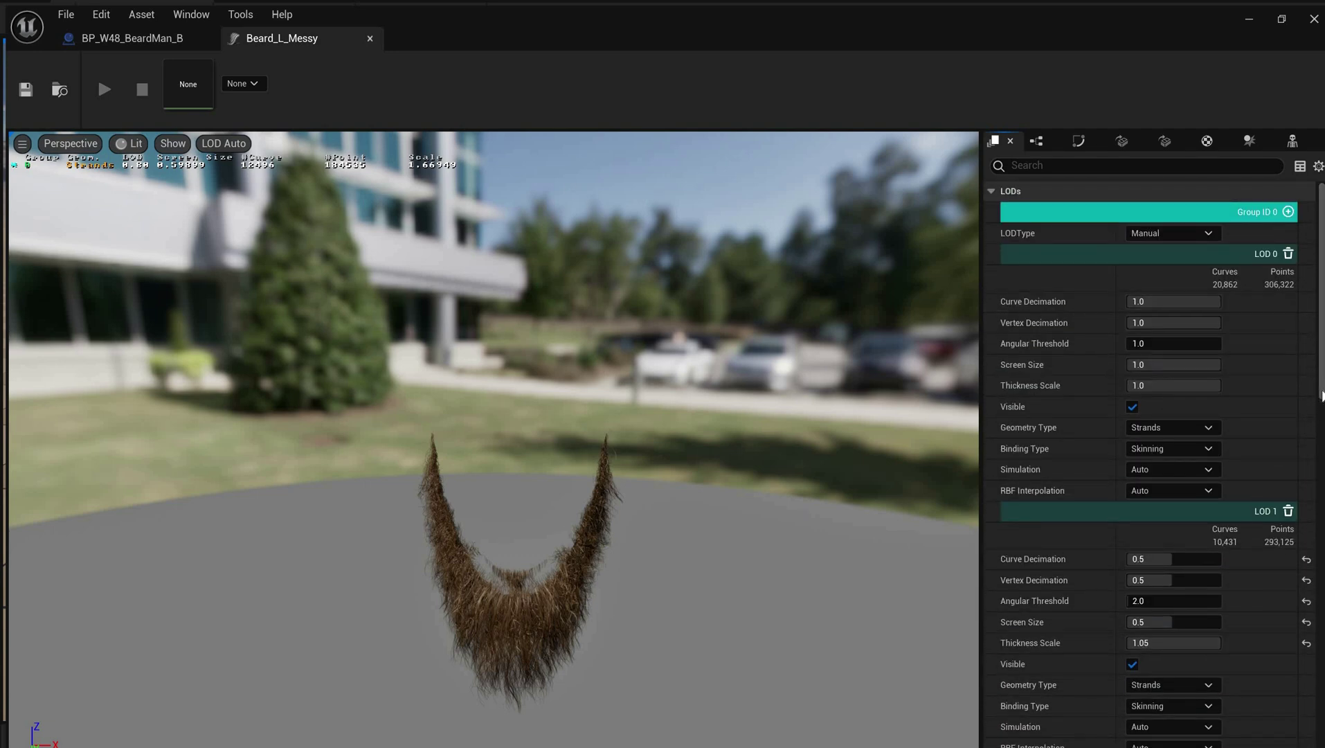
pyautogui.scroll(-5, 1152, 301)
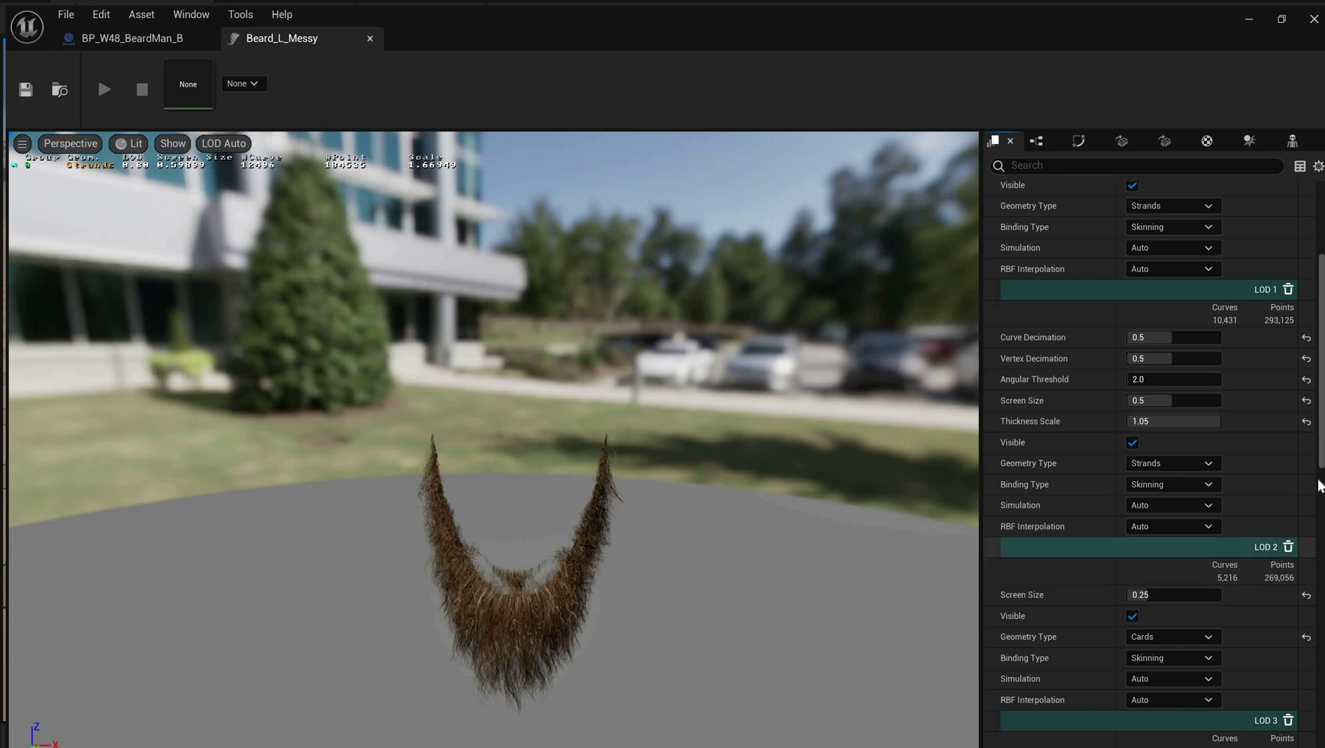
pyautogui.scroll(-5, 1231, 400)
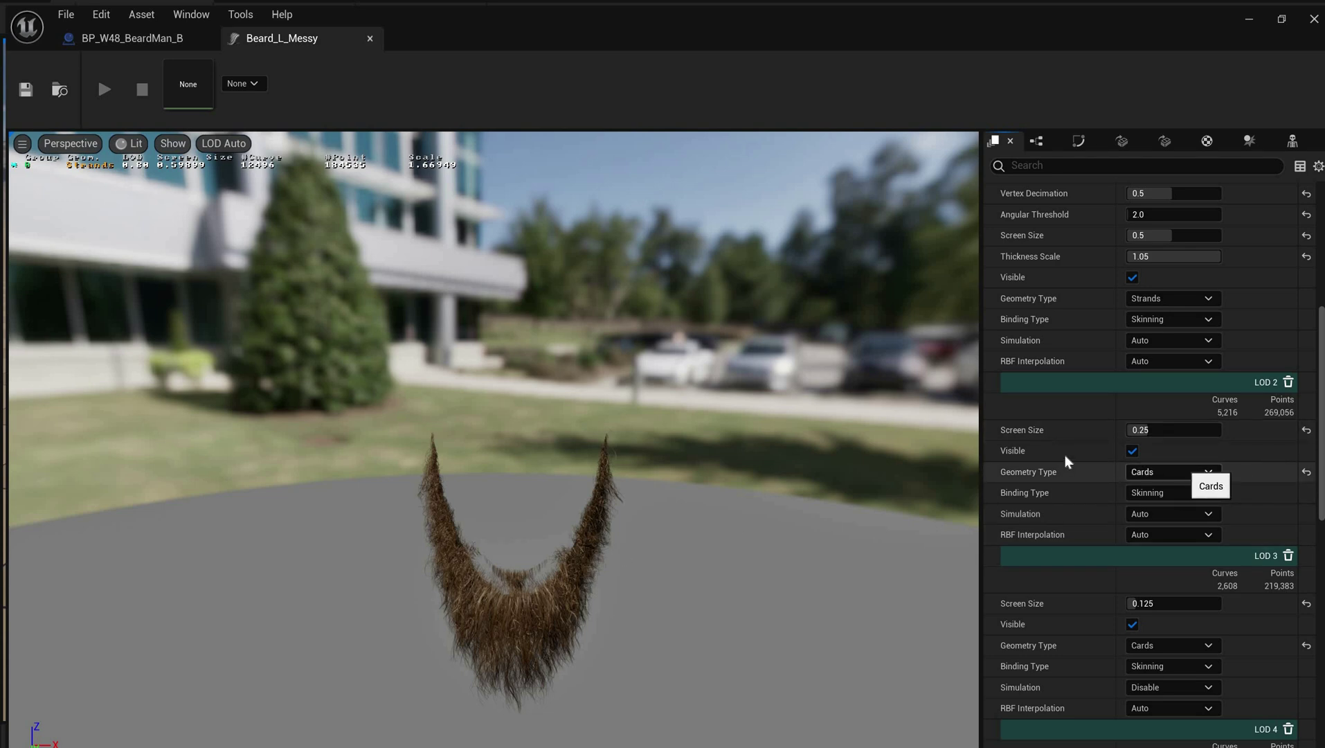
# Step: Return to the BP_W48_BeardMan_B blueprint and examine the character's beard from farther away in the 3D preview
pyautogui.click(131, 38)
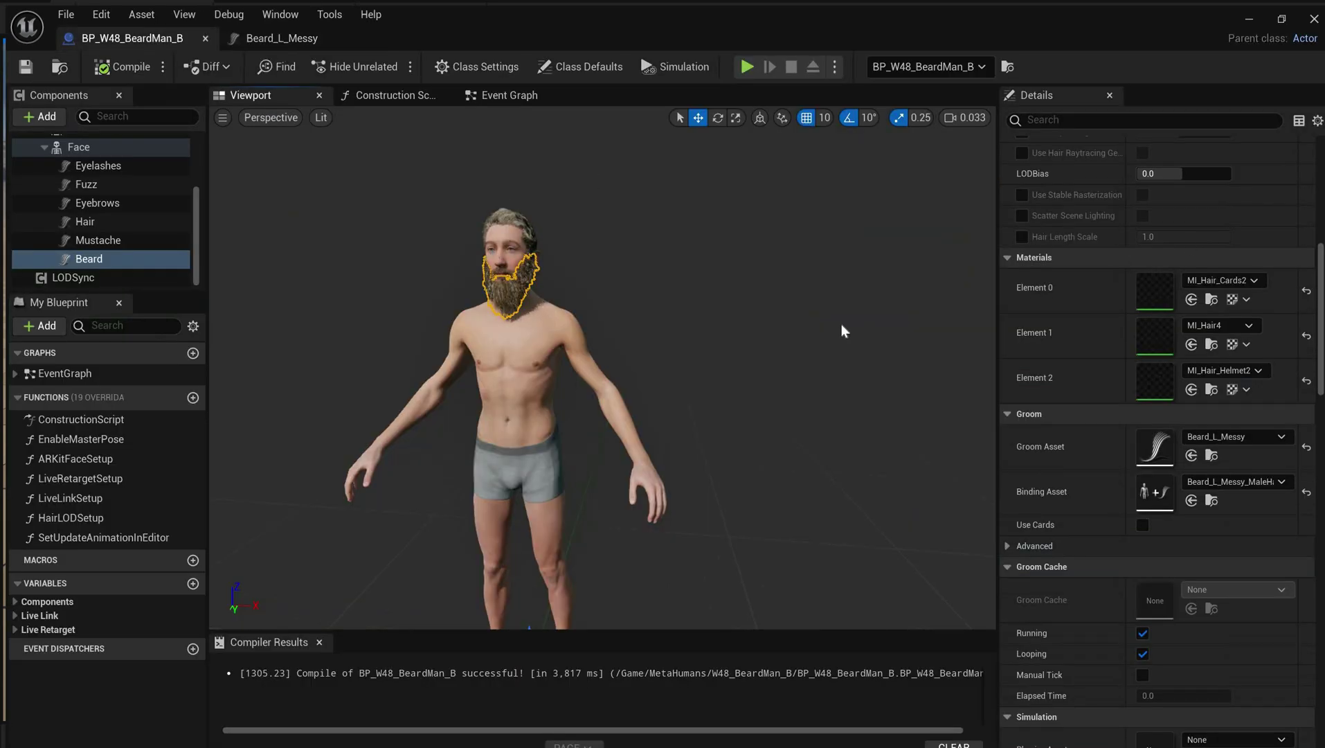
pyautogui.click(512, 250)
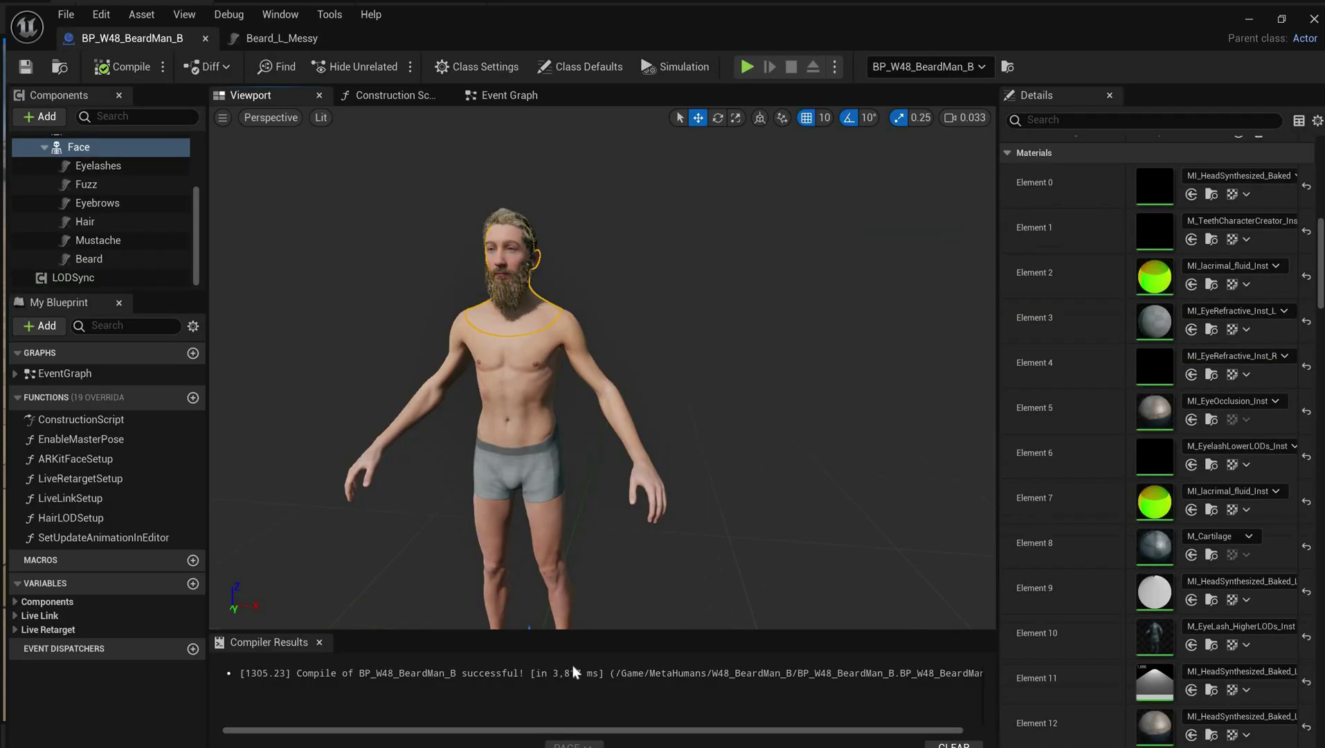
pyautogui.click(850, 420)
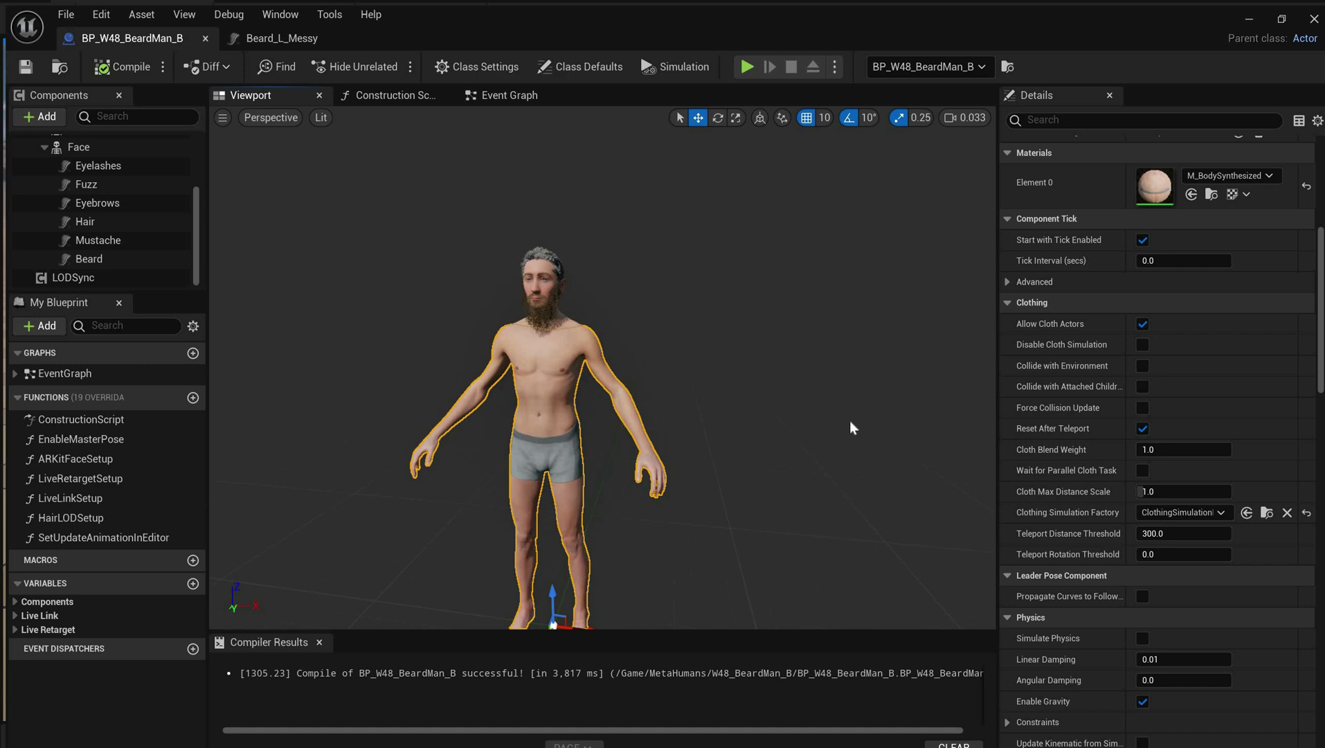
# Step: Return to the Beard_L_Messy groom and reset LOD 1's Curve Decimation to its default of 1.0, matching LOD 0
pyautogui.click(274, 40)
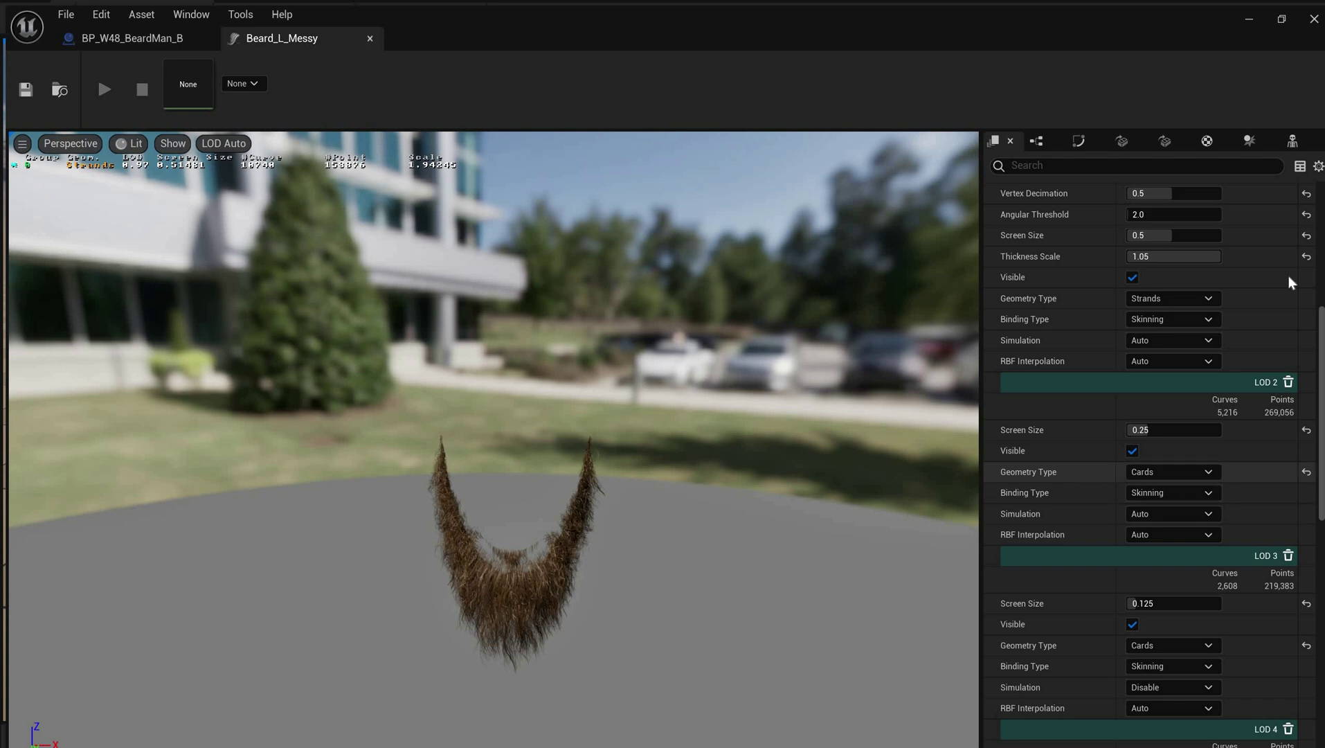
pyautogui.scroll(6, 1247, 334)
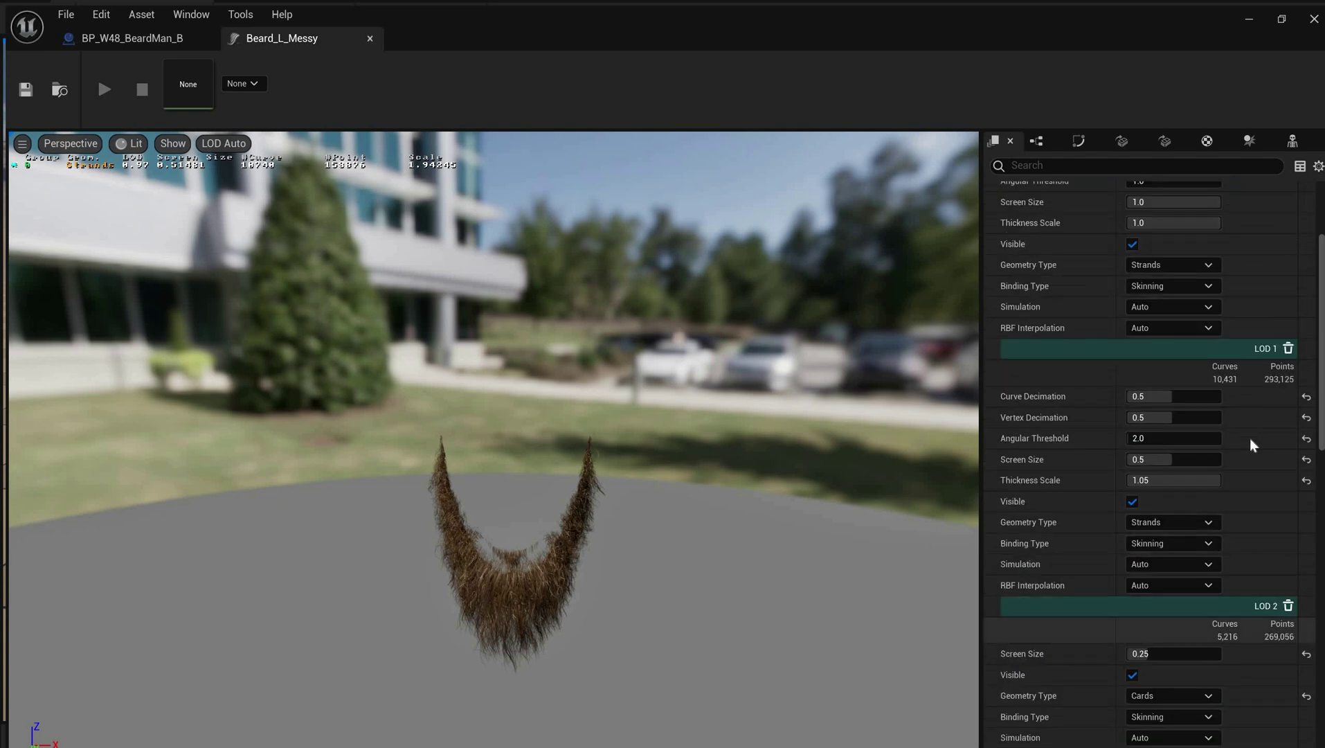
pyautogui.scroll(5, 1251, 460)
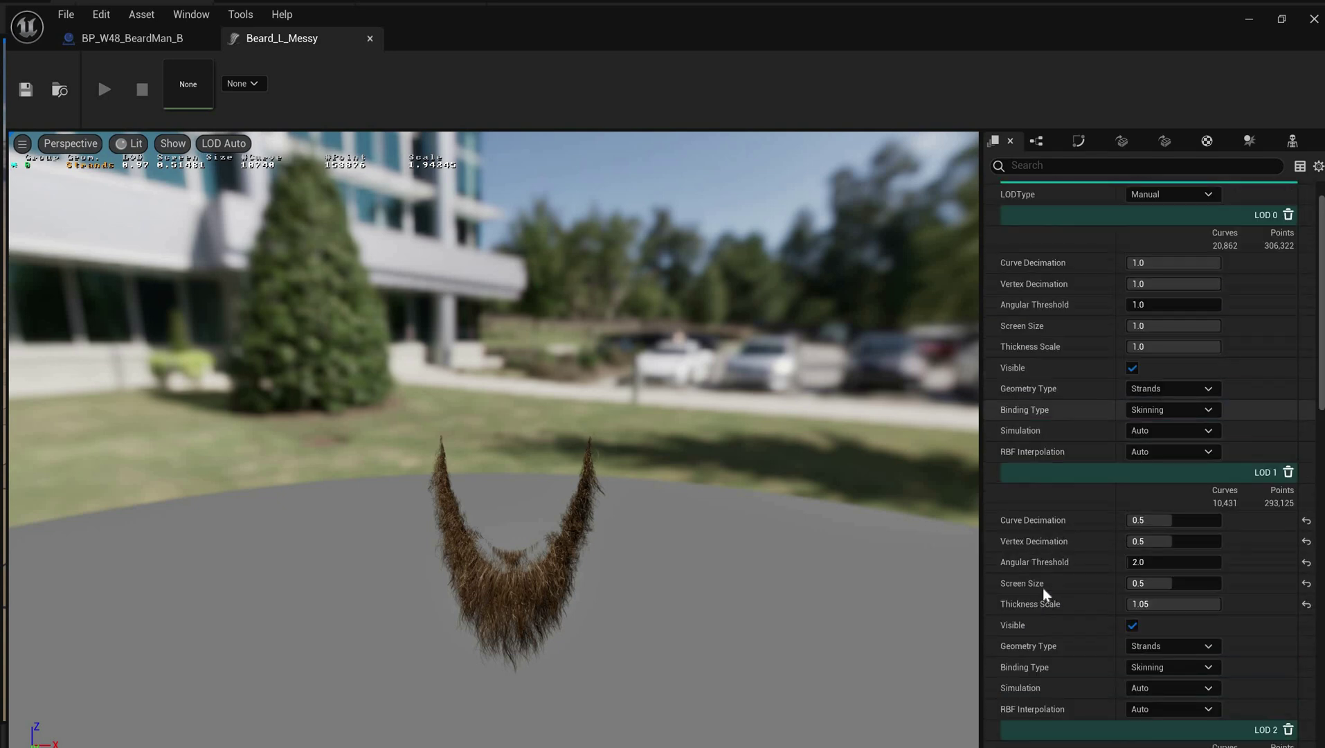
pyautogui.scroll(-2, 1064, 606)
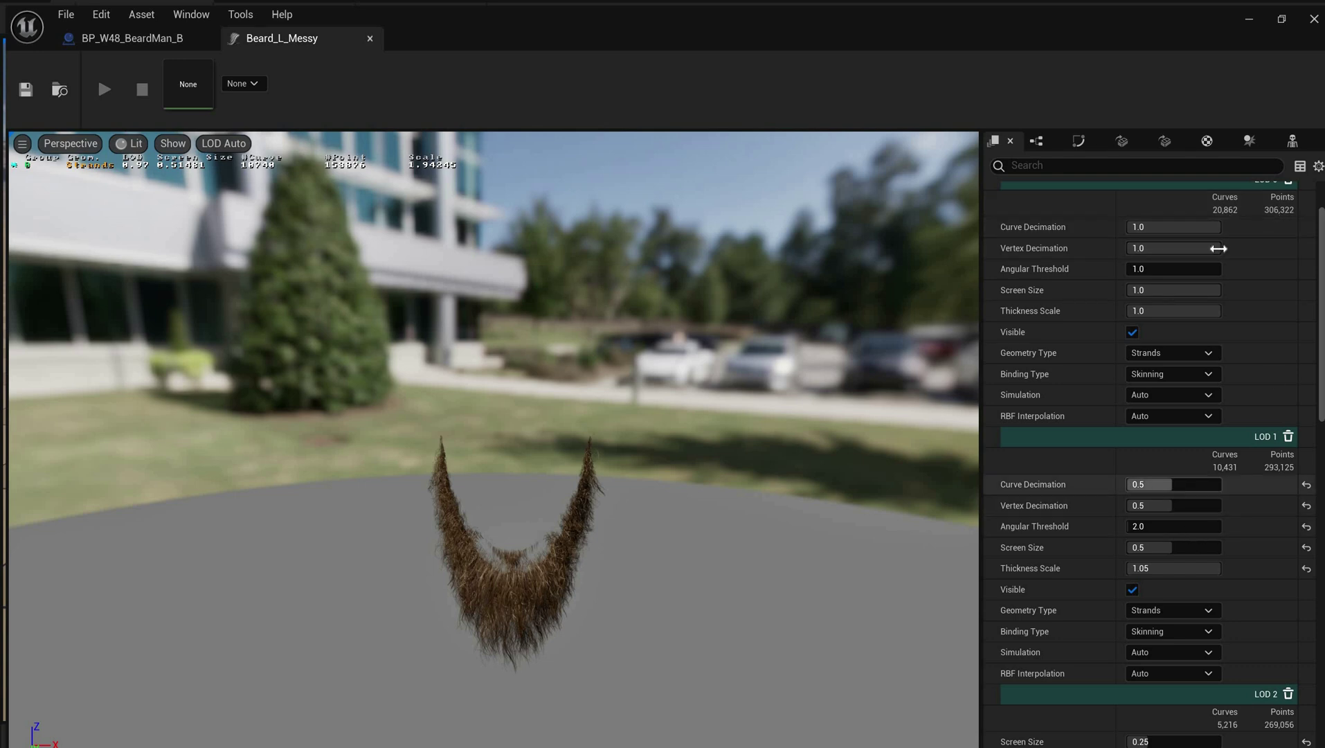
pyautogui.click(1307, 486)
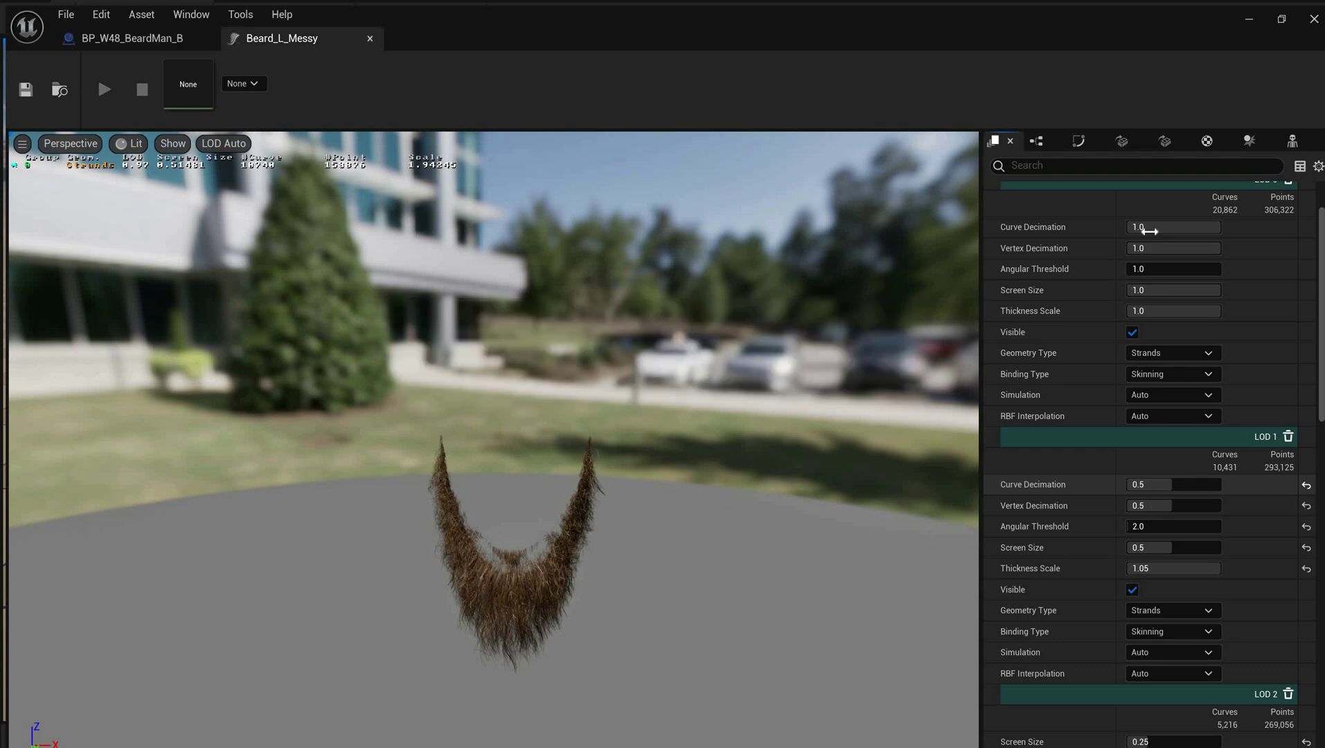
pyautogui.click(1306, 486)
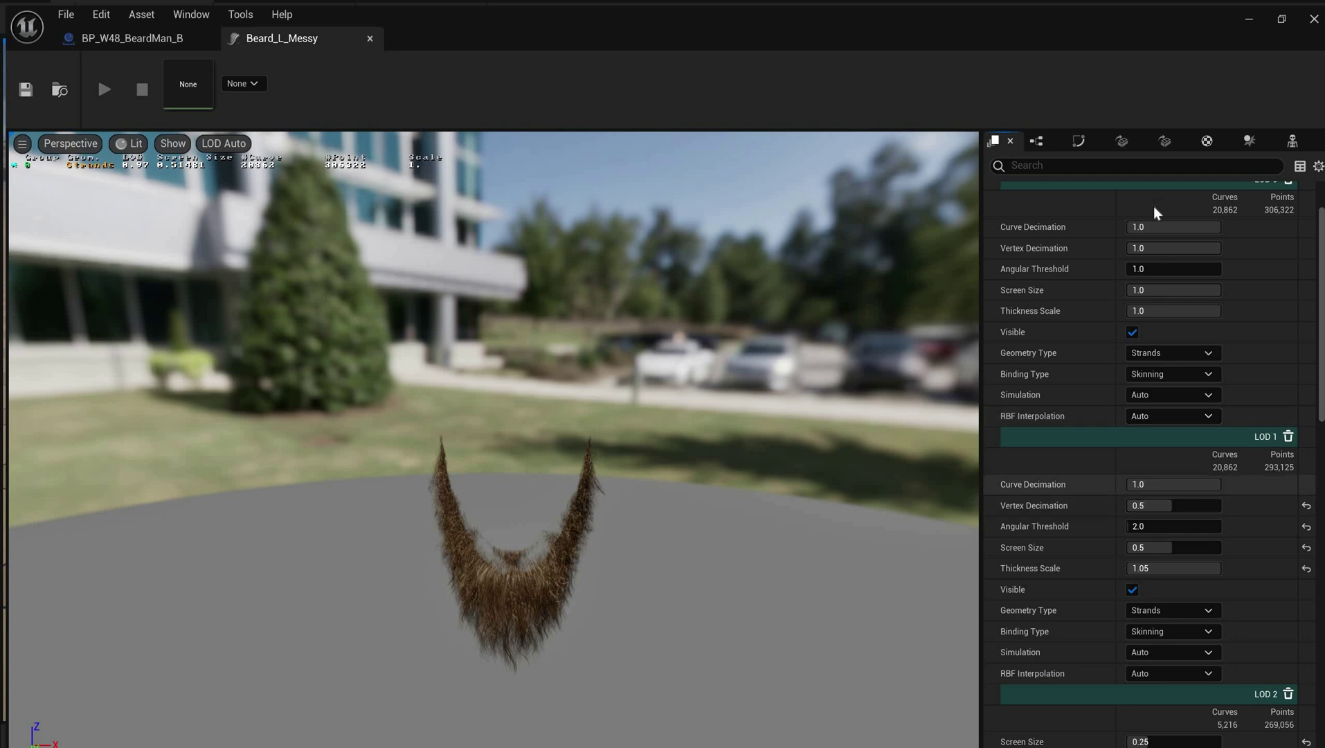
# Step: Reset LOD 1's Vertex Decimation, Angular Threshold, Screen Size and Thickness Scale to their default of 1.0
pyautogui.click(1306, 532)
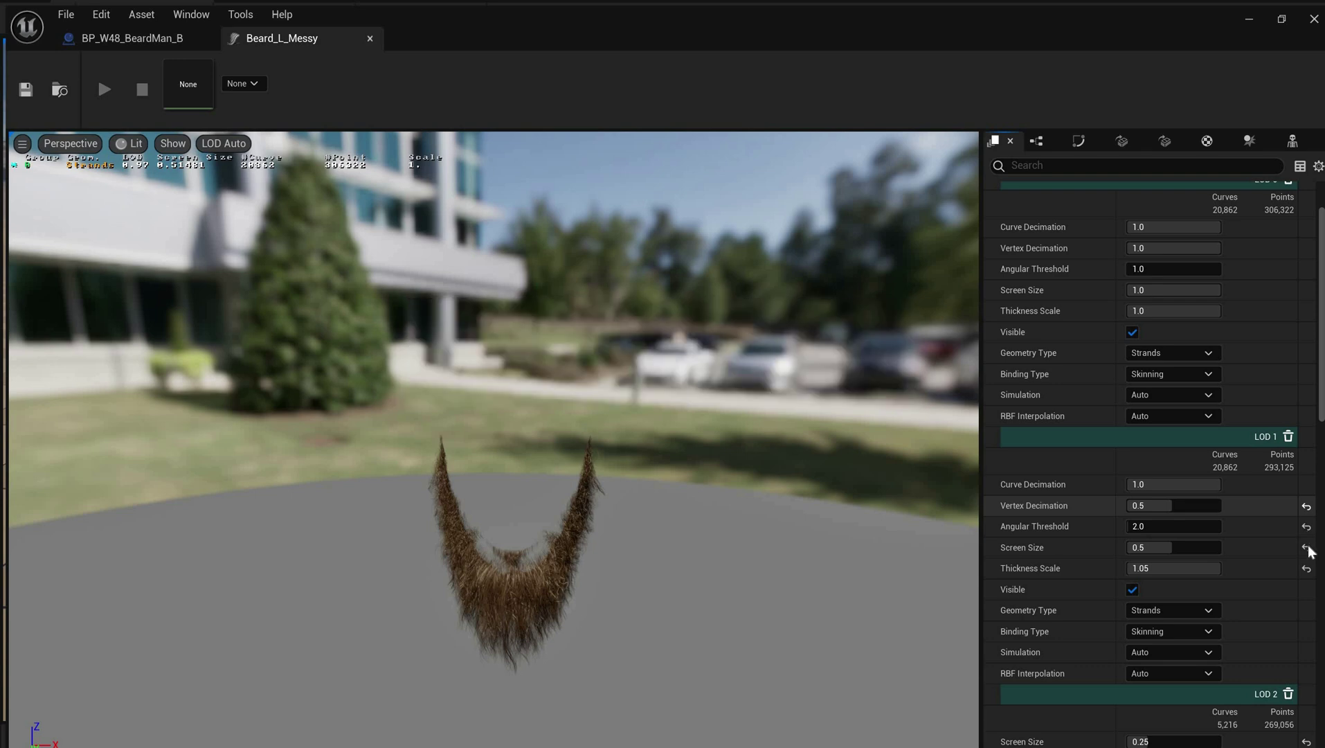
pyautogui.click(1307, 547)
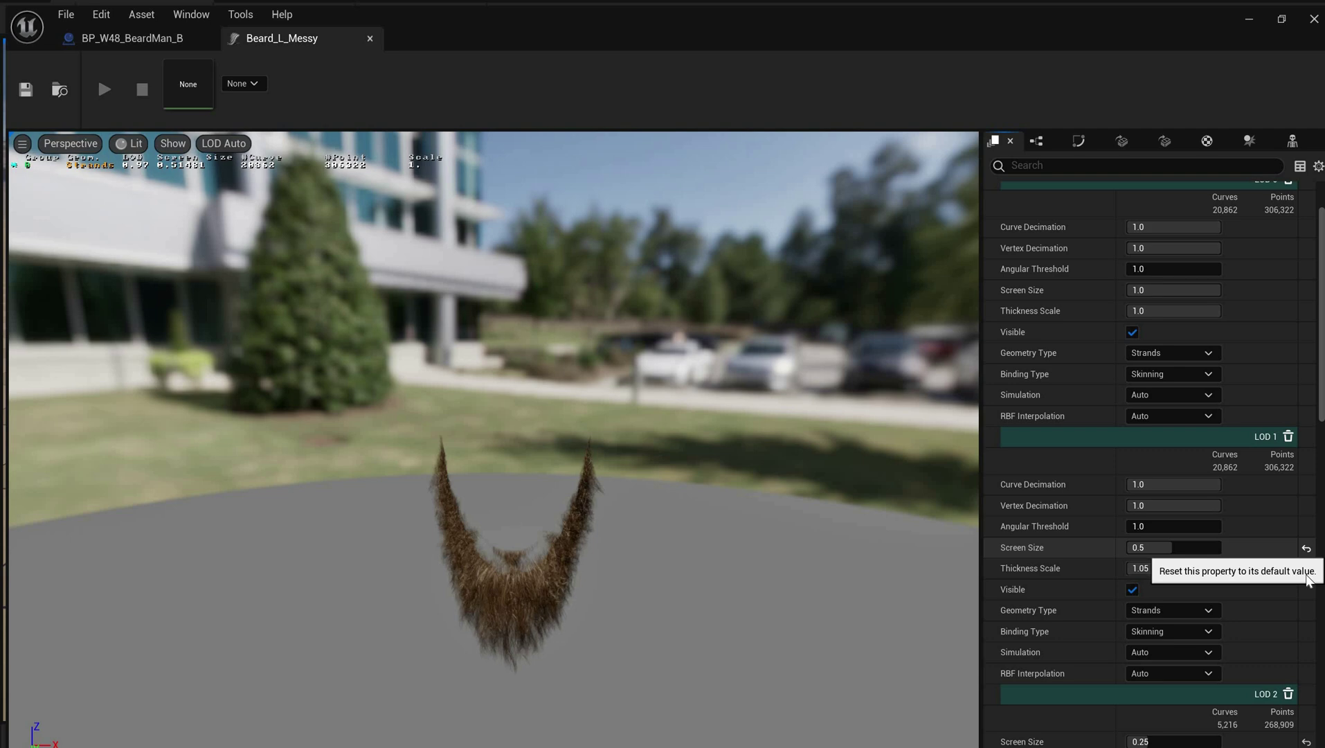
pyautogui.click(1307, 568)
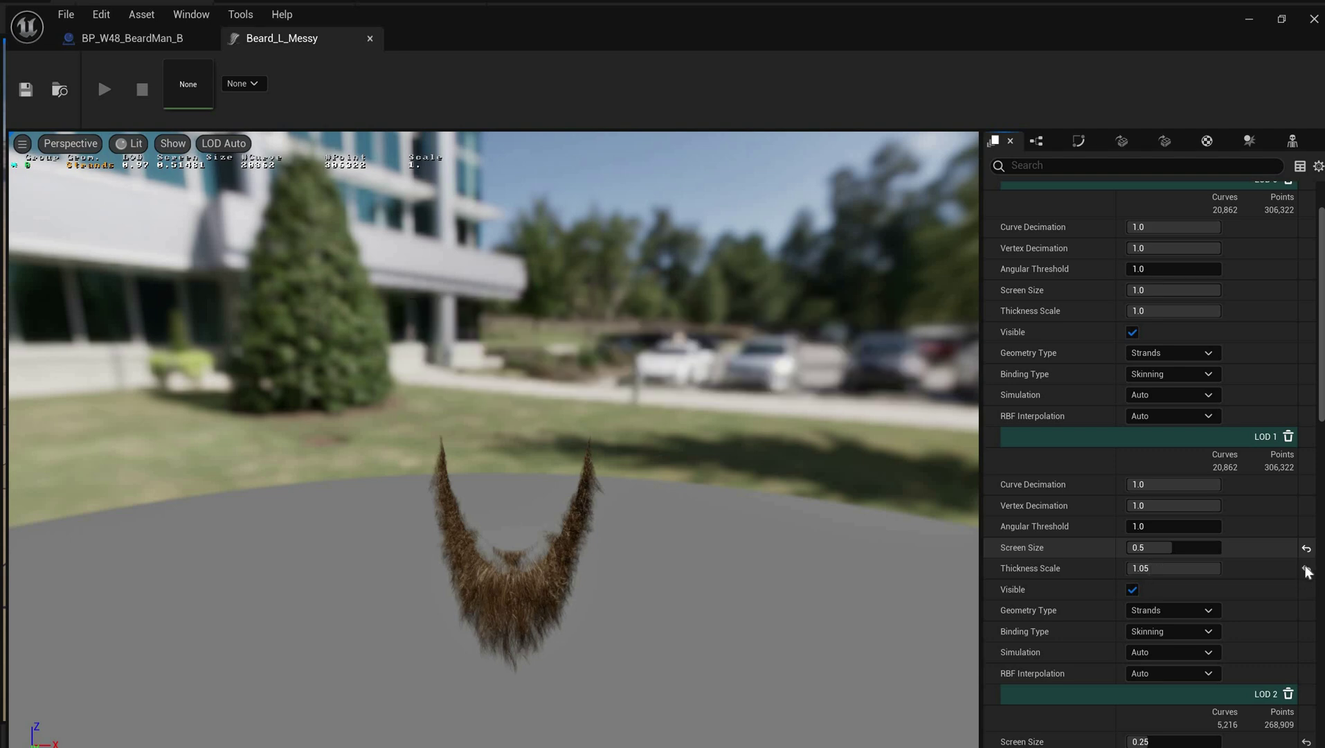
pyautogui.click(1306, 548)
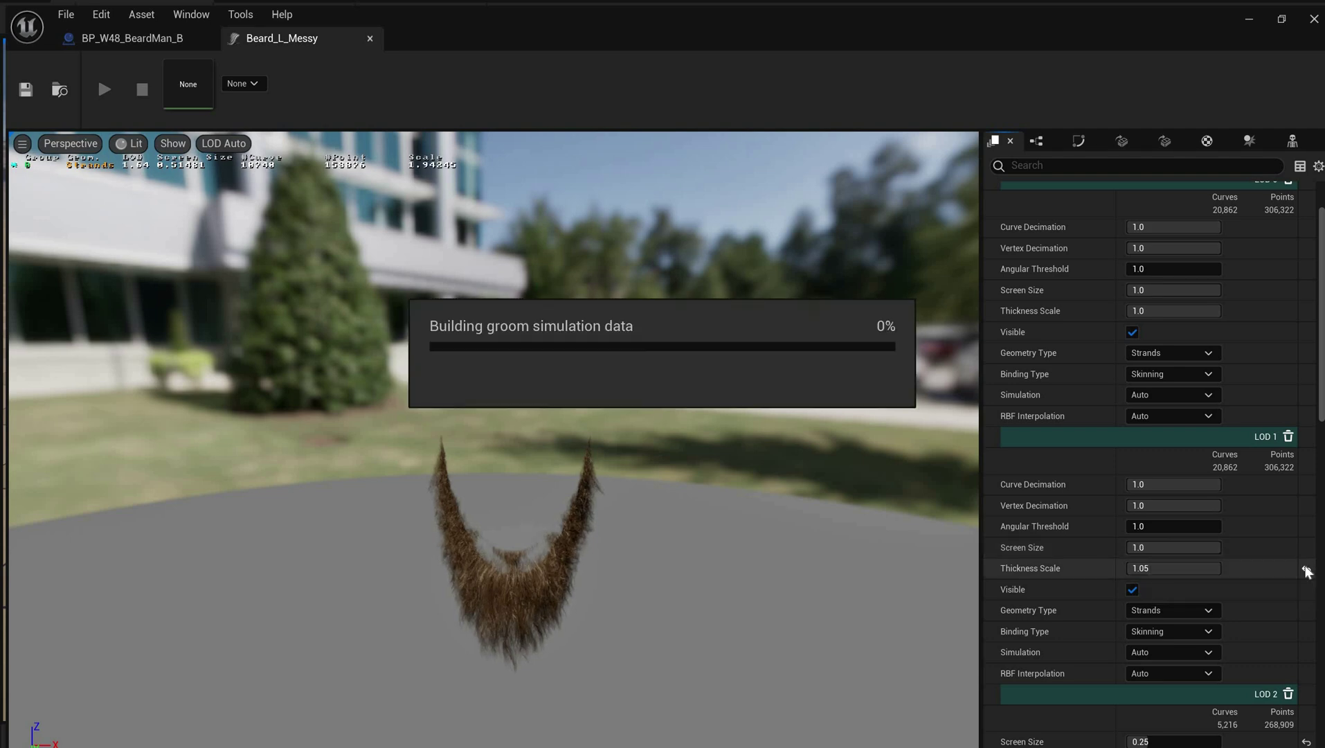
pyautogui.click(1307, 568)
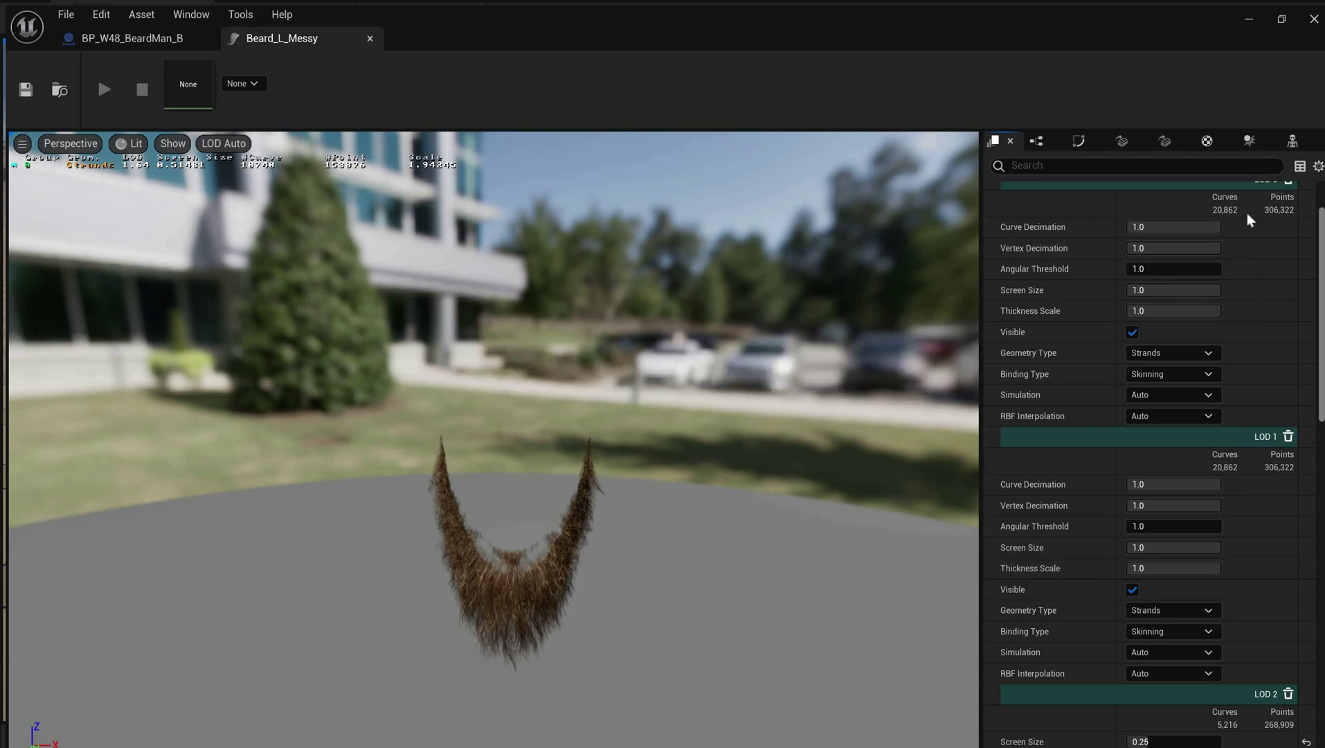
# Step: Reset LOD 2's Geometry Type to Strands, and its Curve Decimation, Vertex Decimation, Angular Threshold and Screen Size to their defaults
pyautogui.scroll(1, 1301, 418)
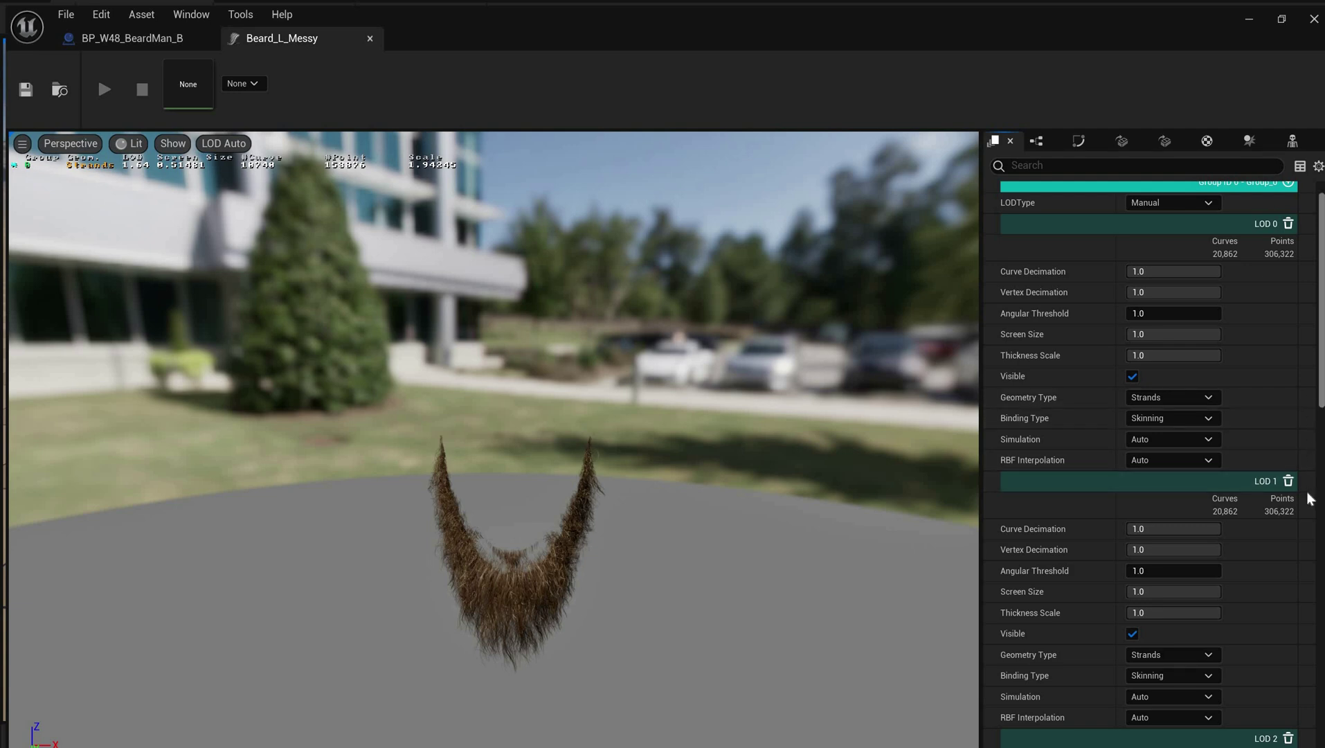
pyautogui.scroll(-8, 1306, 491)
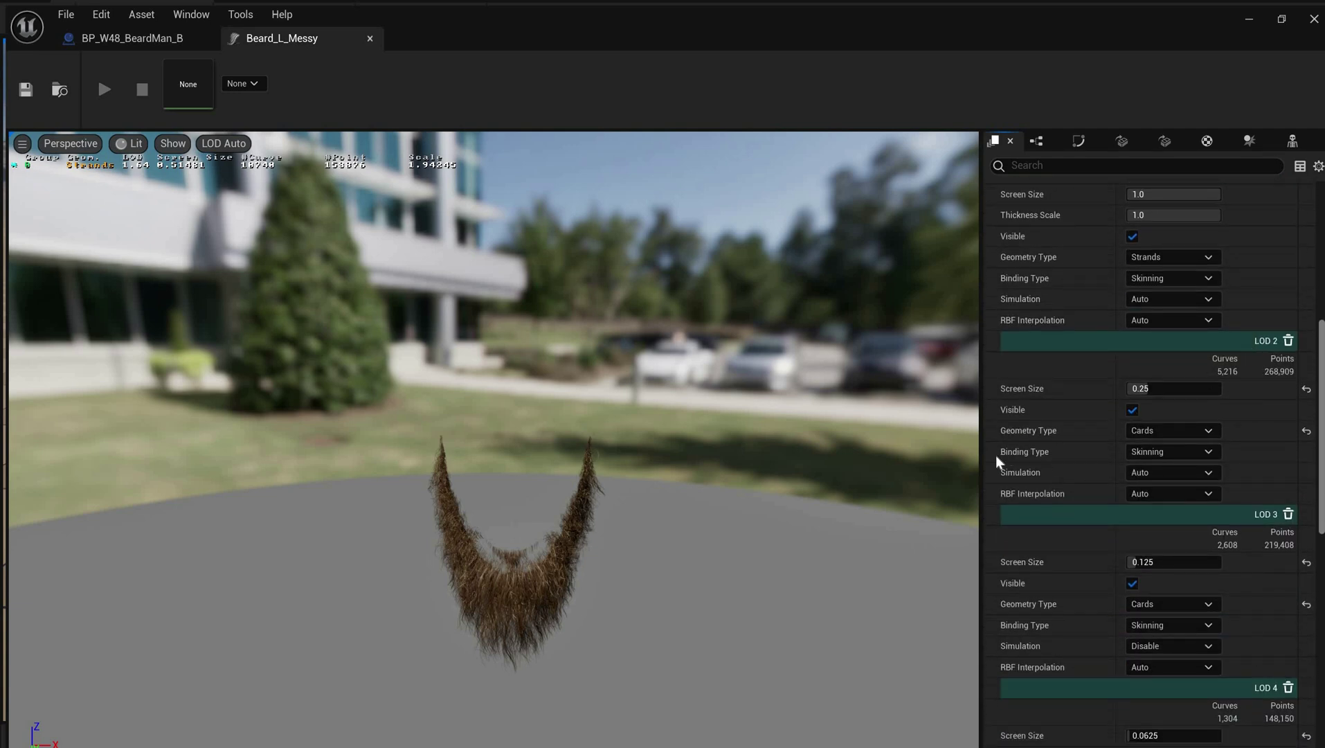
pyautogui.click(1307, 434)
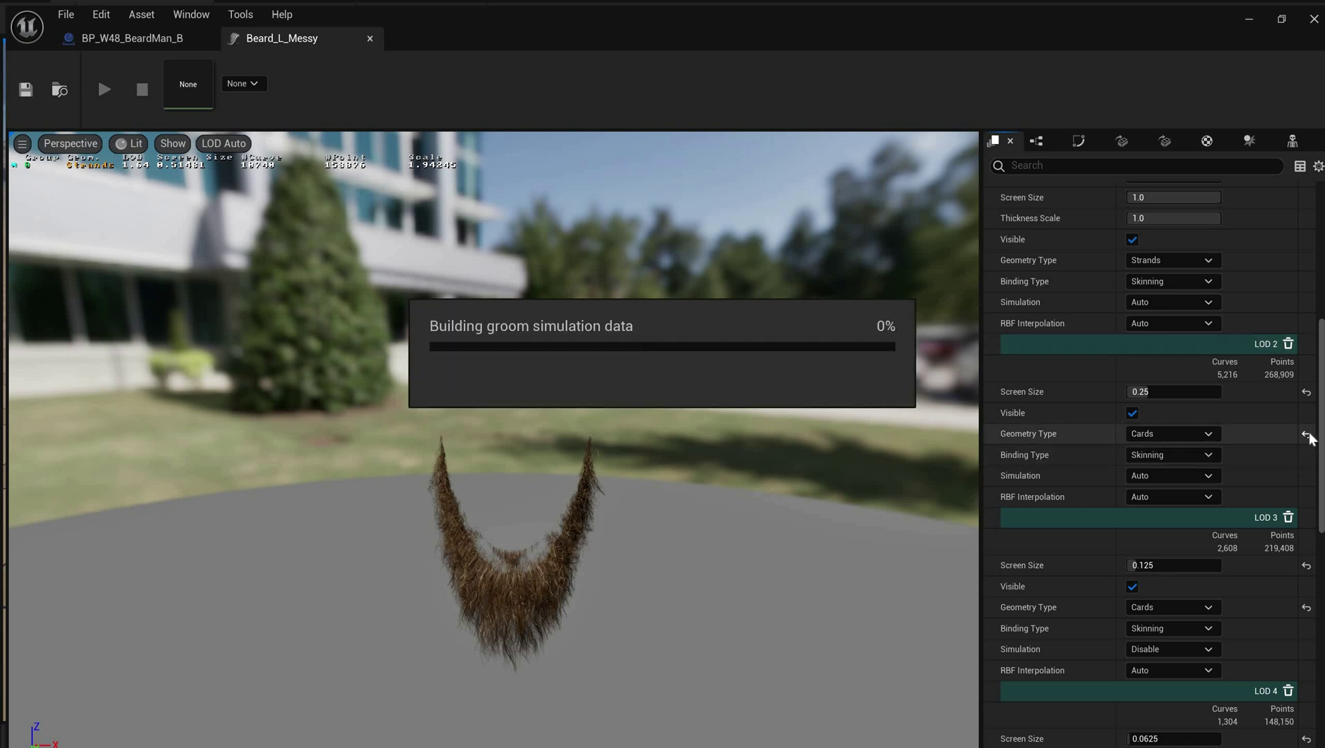
pyautogui.click(1306, 434)
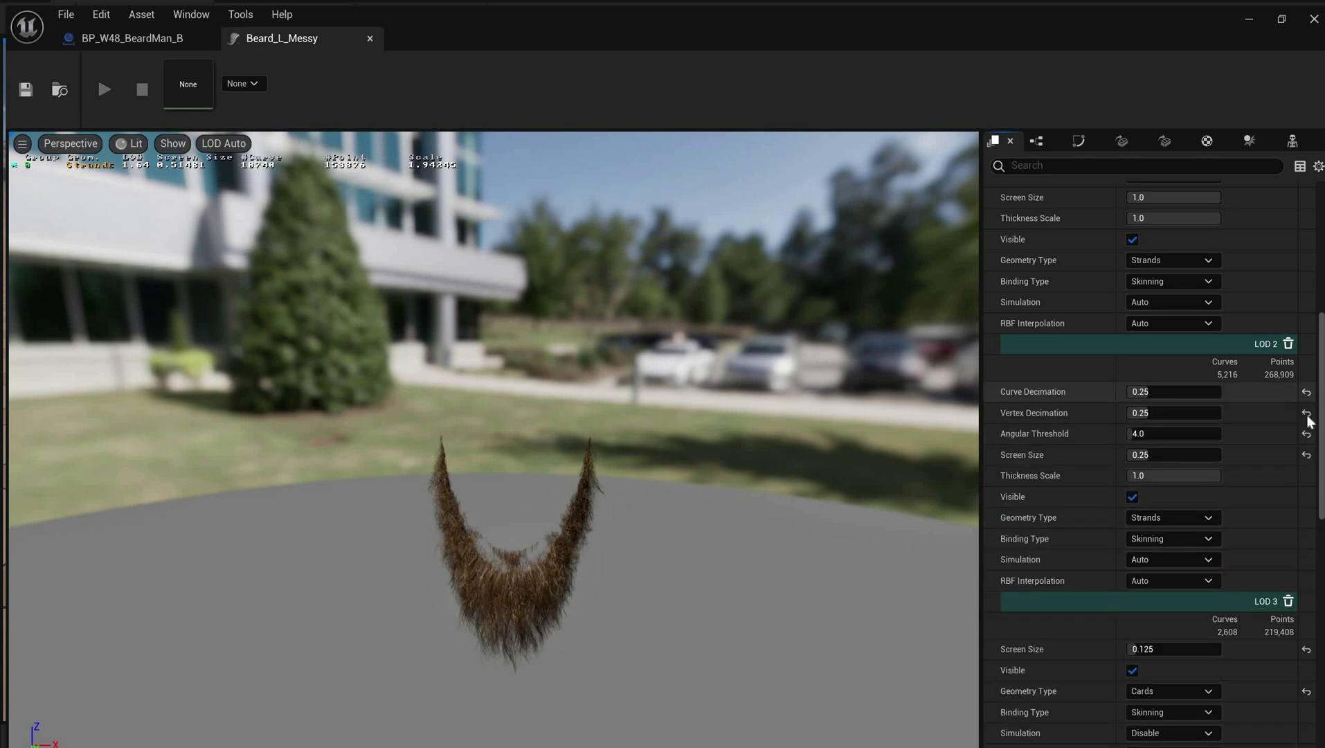
pyautogui.click(1307, 415)
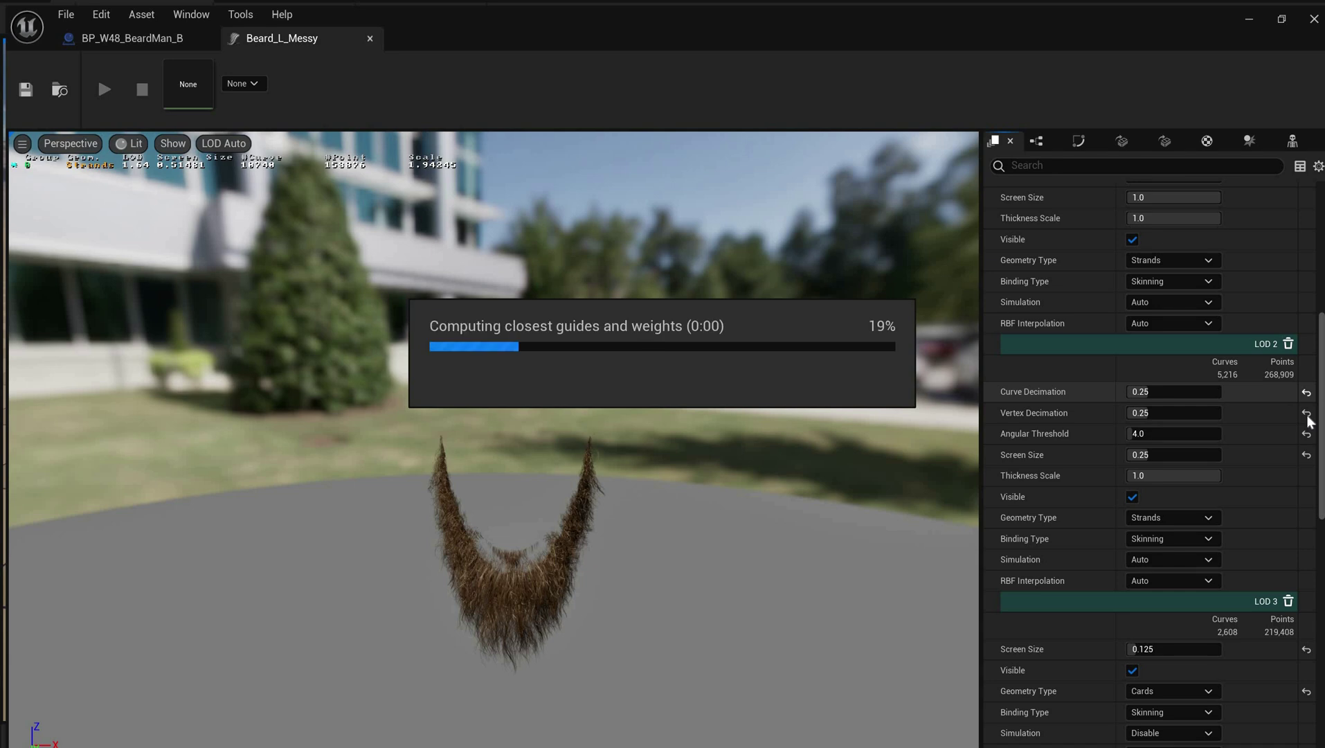
pyautogui.click(1307, 434)
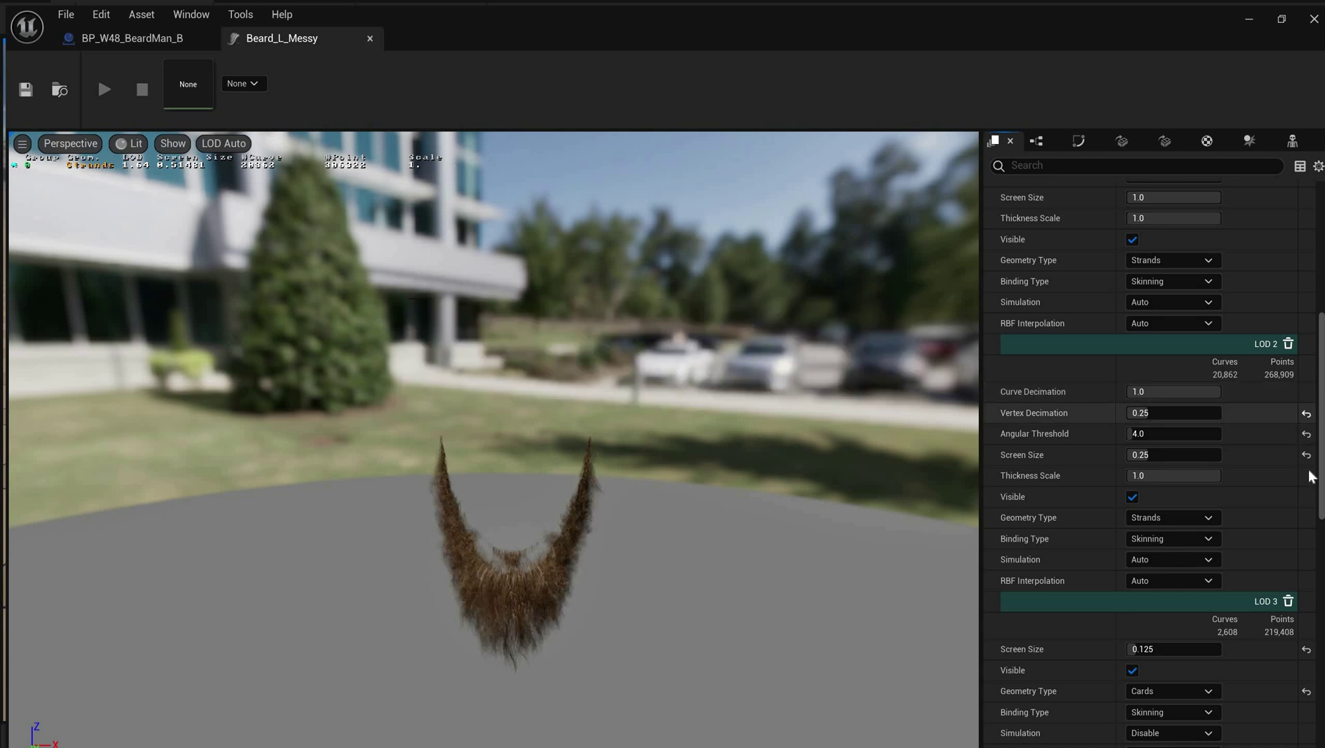
pyautogui.click(1307, 434)
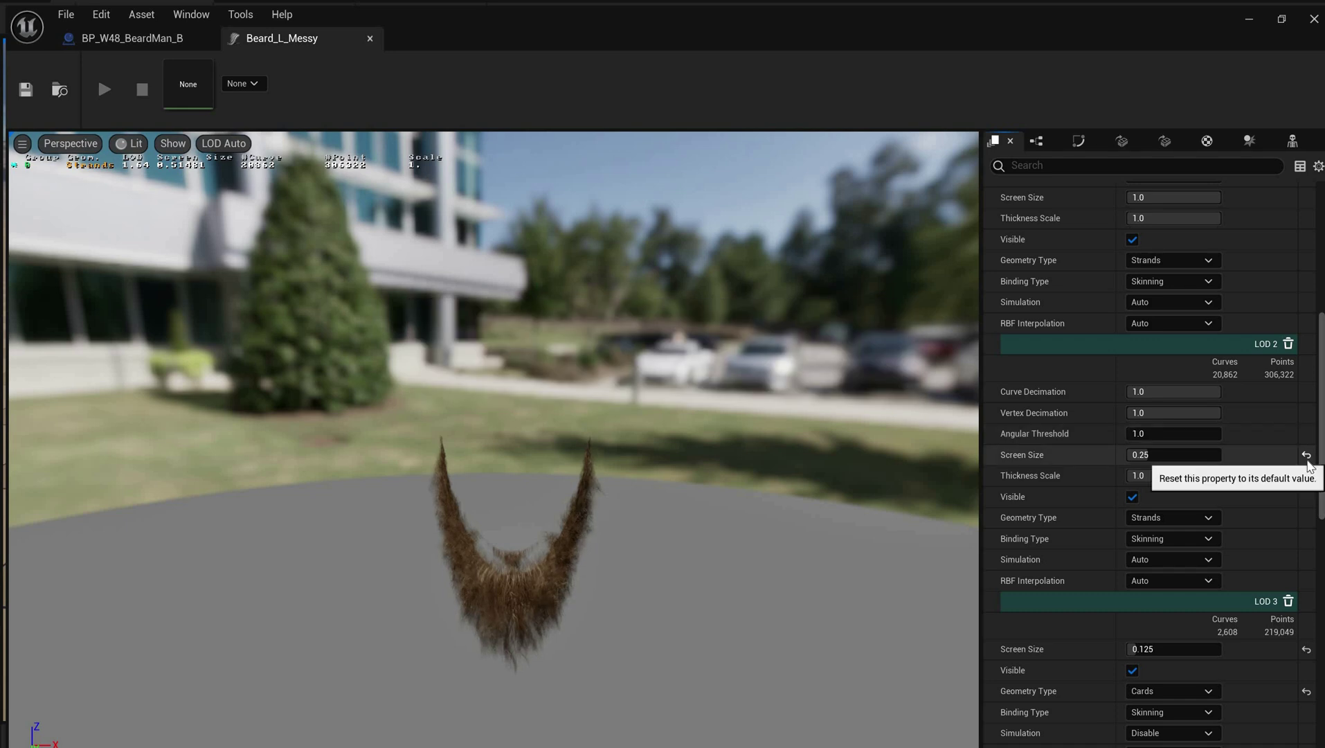
pyautogui.click(1307, 455)
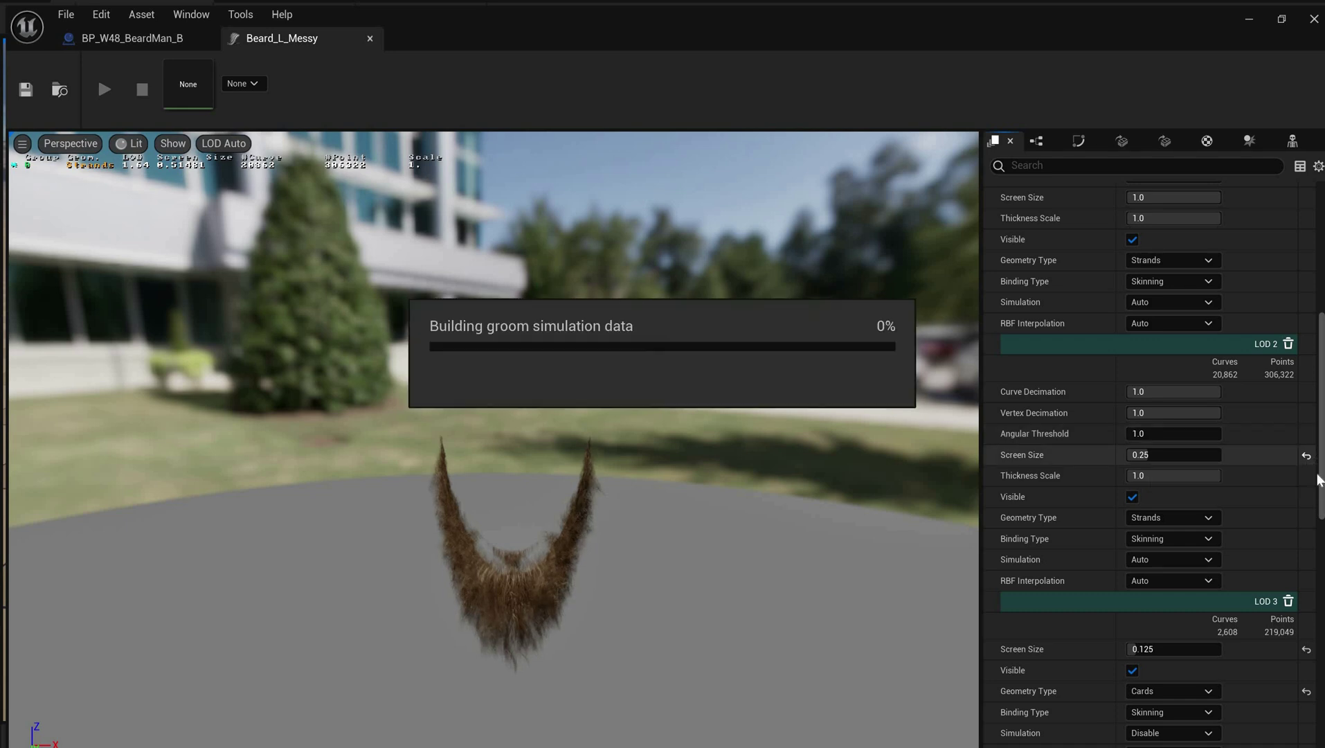
# Step: Reset LOD 3's Geometry Type to Strands, and its Curve Decimation, Vertex Decimation, Angular Threshold and Screen Size to 1.0
pyautogui.scroll(-8, 1006, 383)
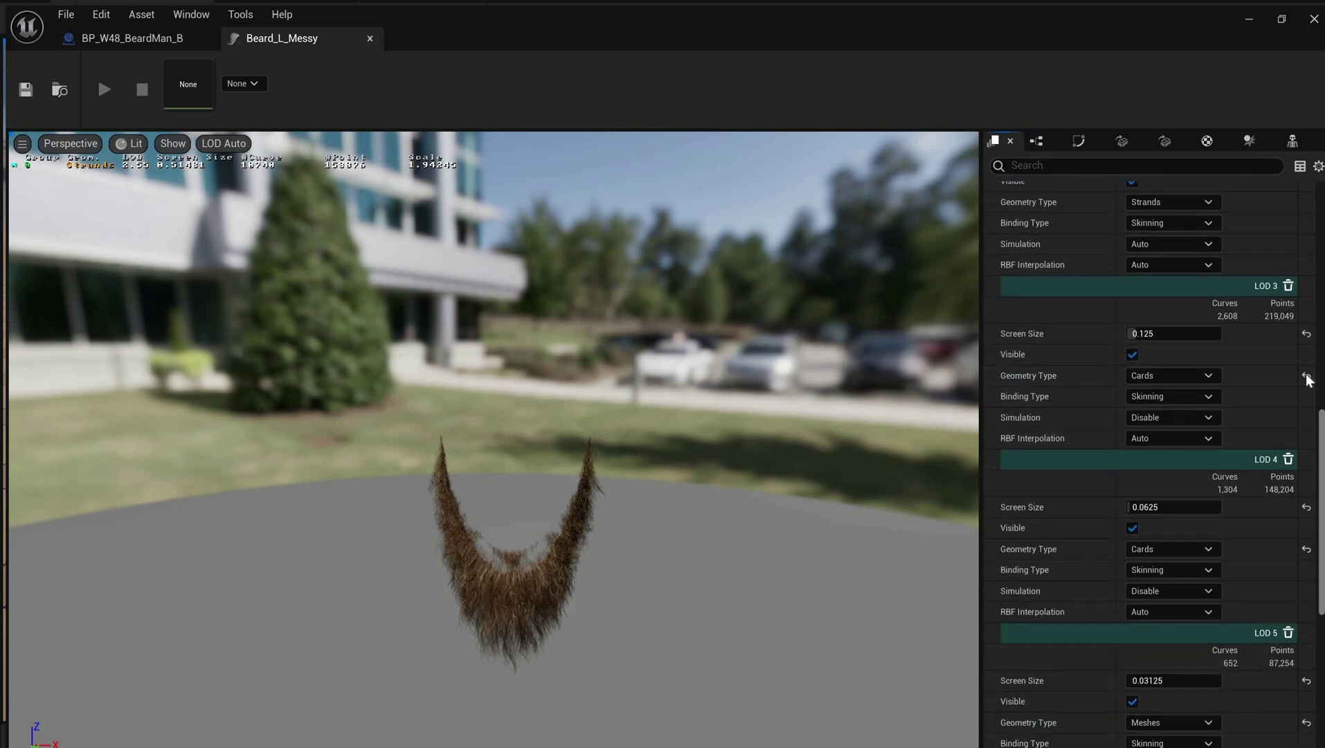
pyautogui.click(1307, 378)
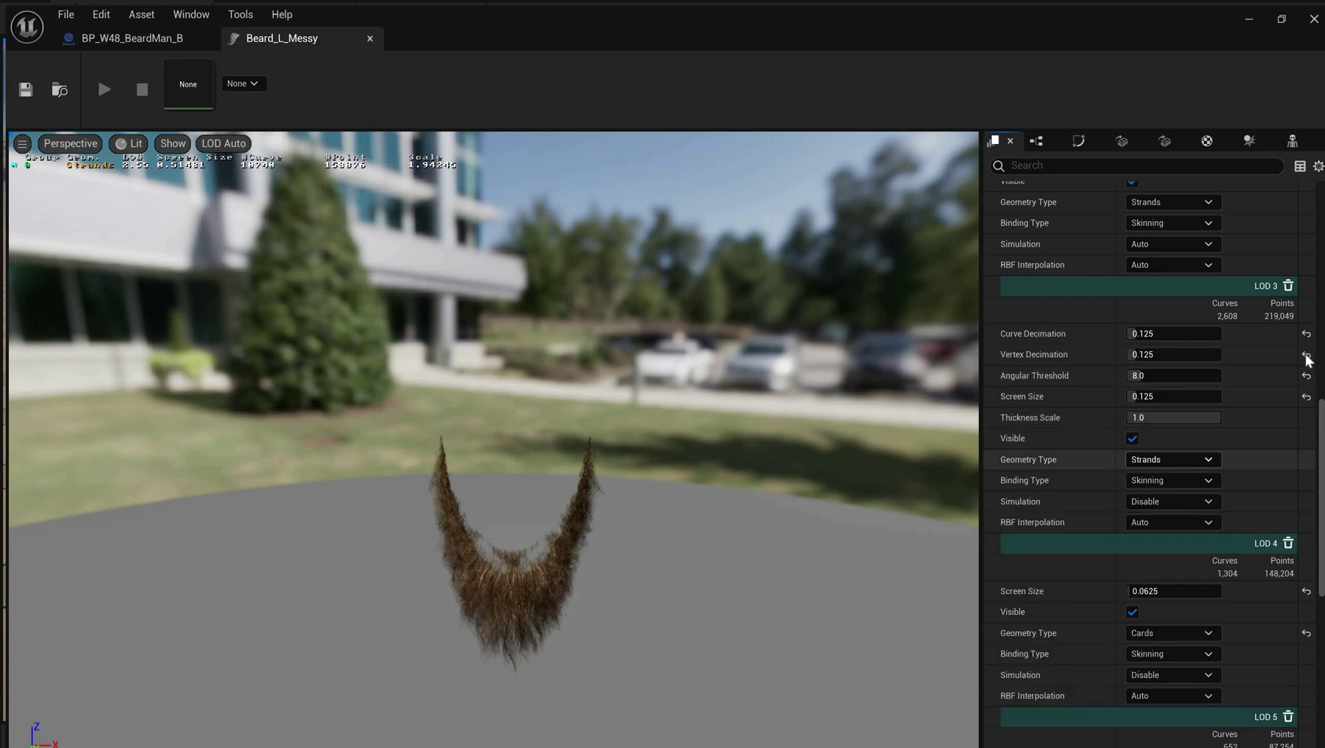
pyautogui.click(1306, 376)
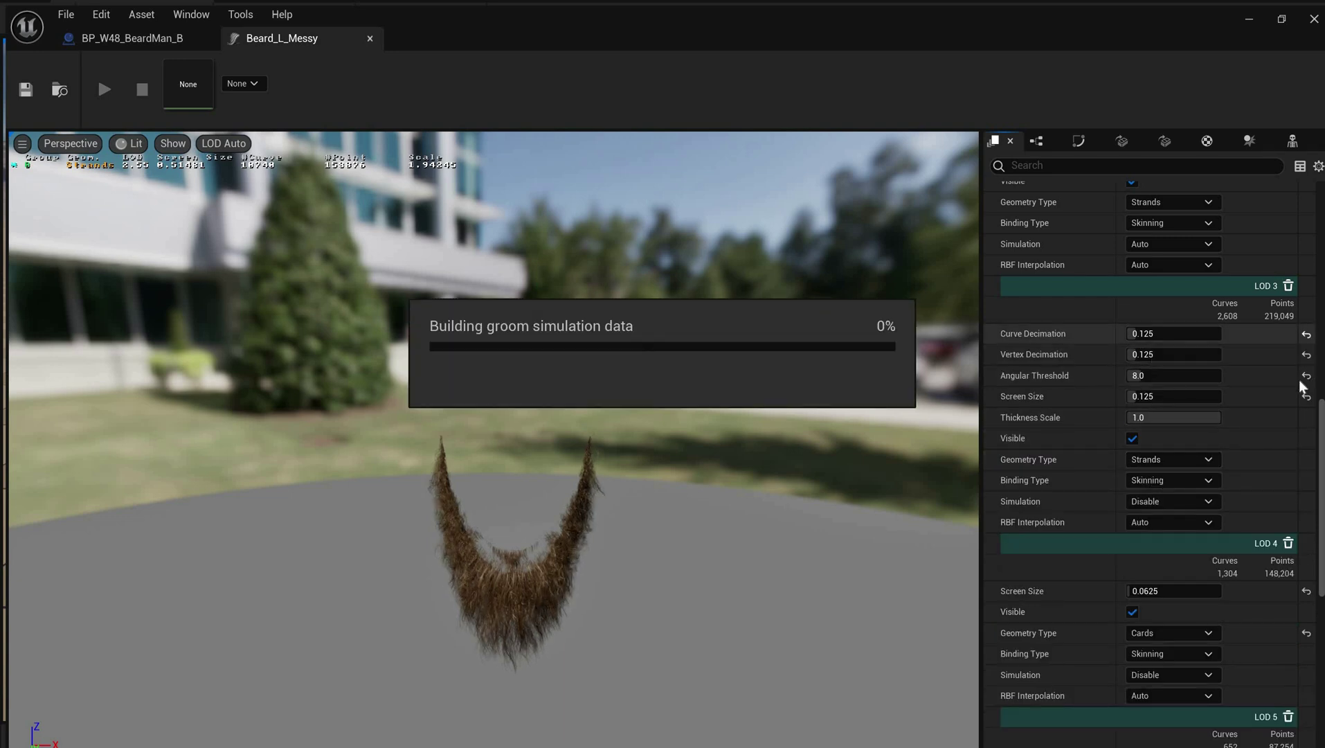
pyautogui.click(1307, 376)
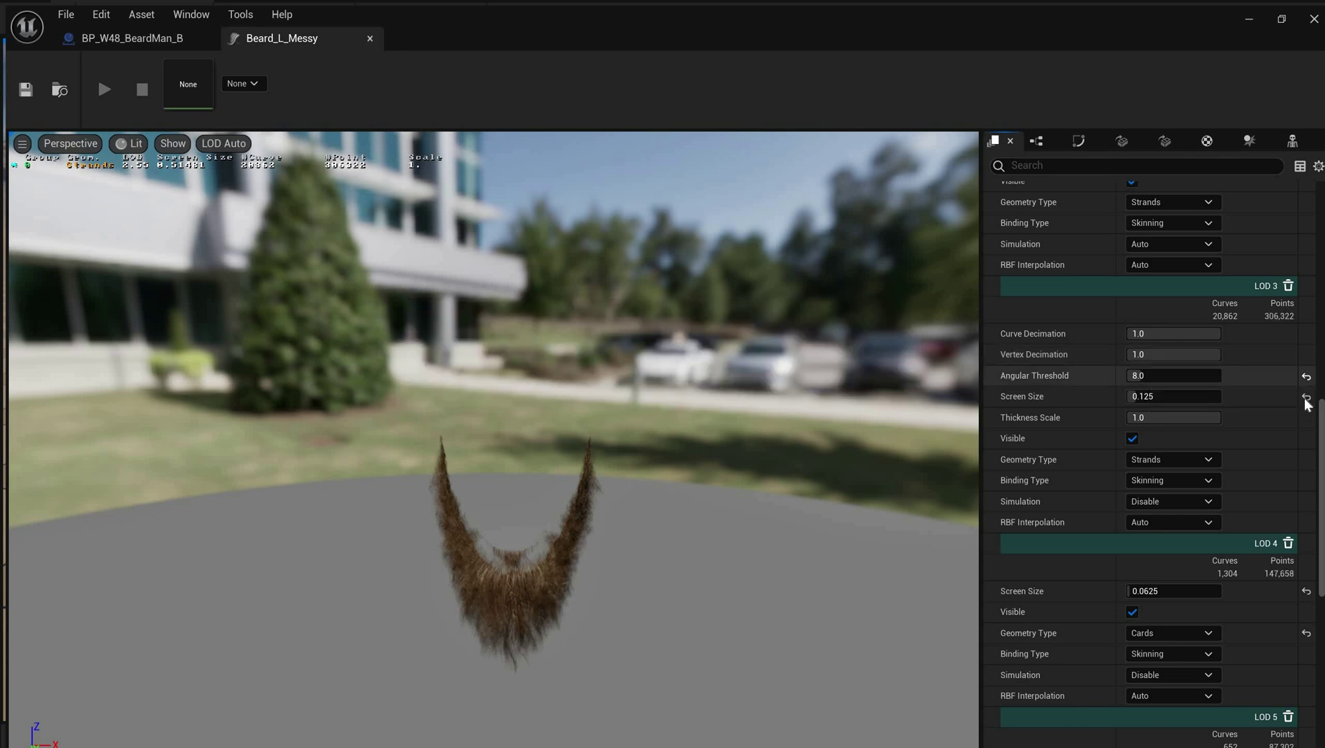
pyautogui.click(1306, 376)
pyautogui.click(1306, 396)
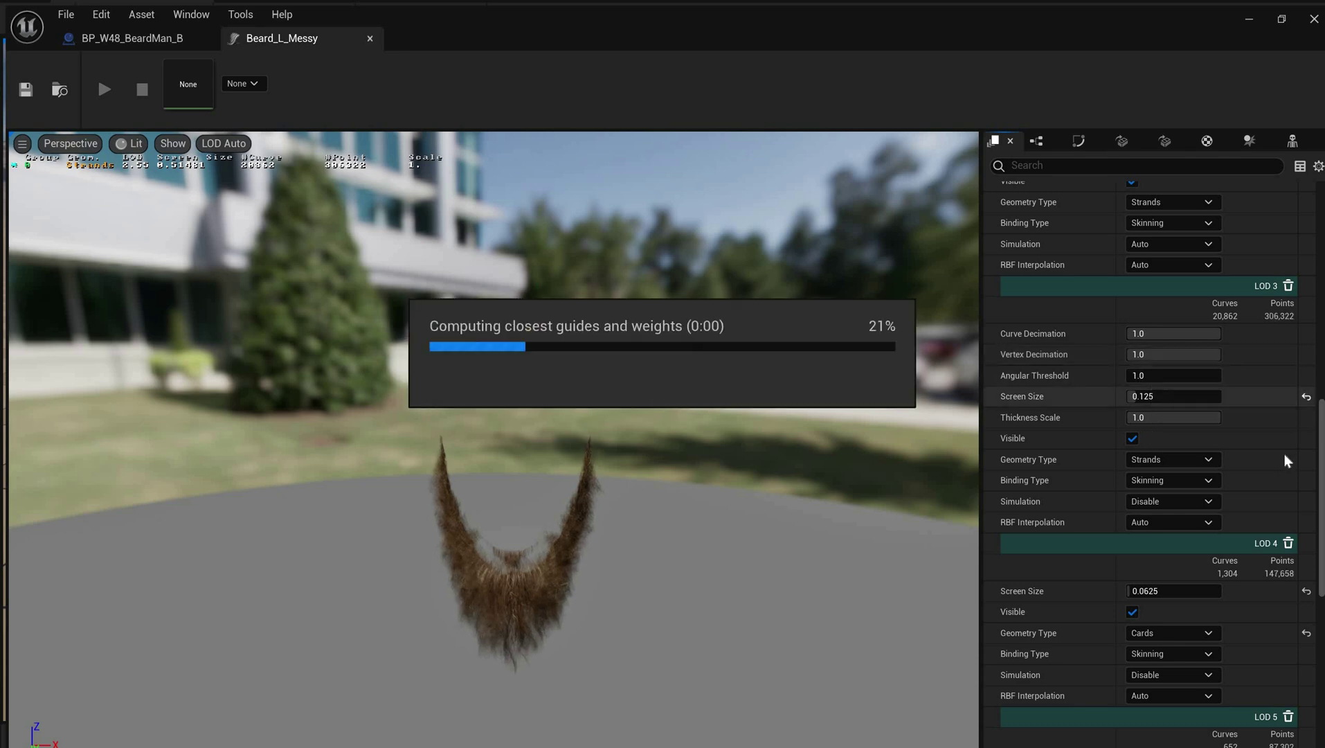
# Step: Review the settings of LOD 4 through LOD 7, comparing their curve counts, screen sizes and geometry types with LOD 3
pyautogui.scroll(-5, 1284, 453)
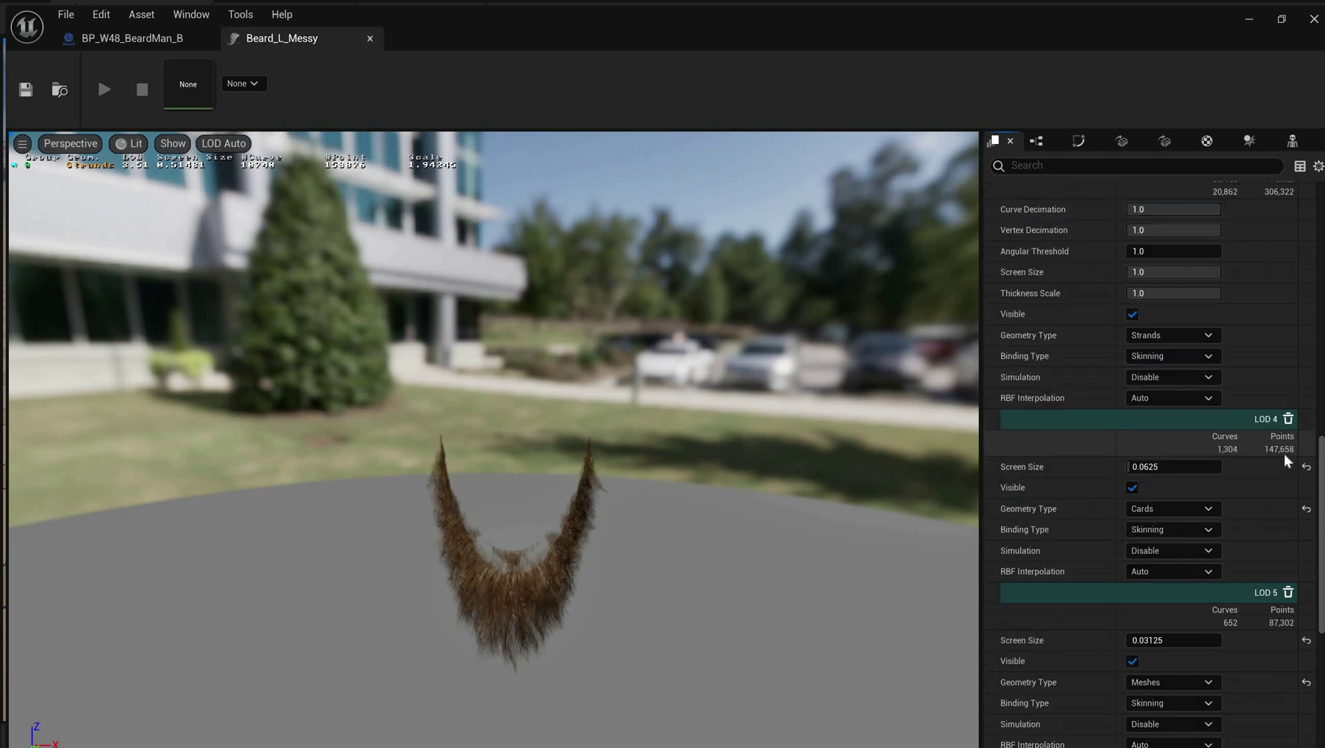
pyautogui.scroll(-7, 1268, 485)
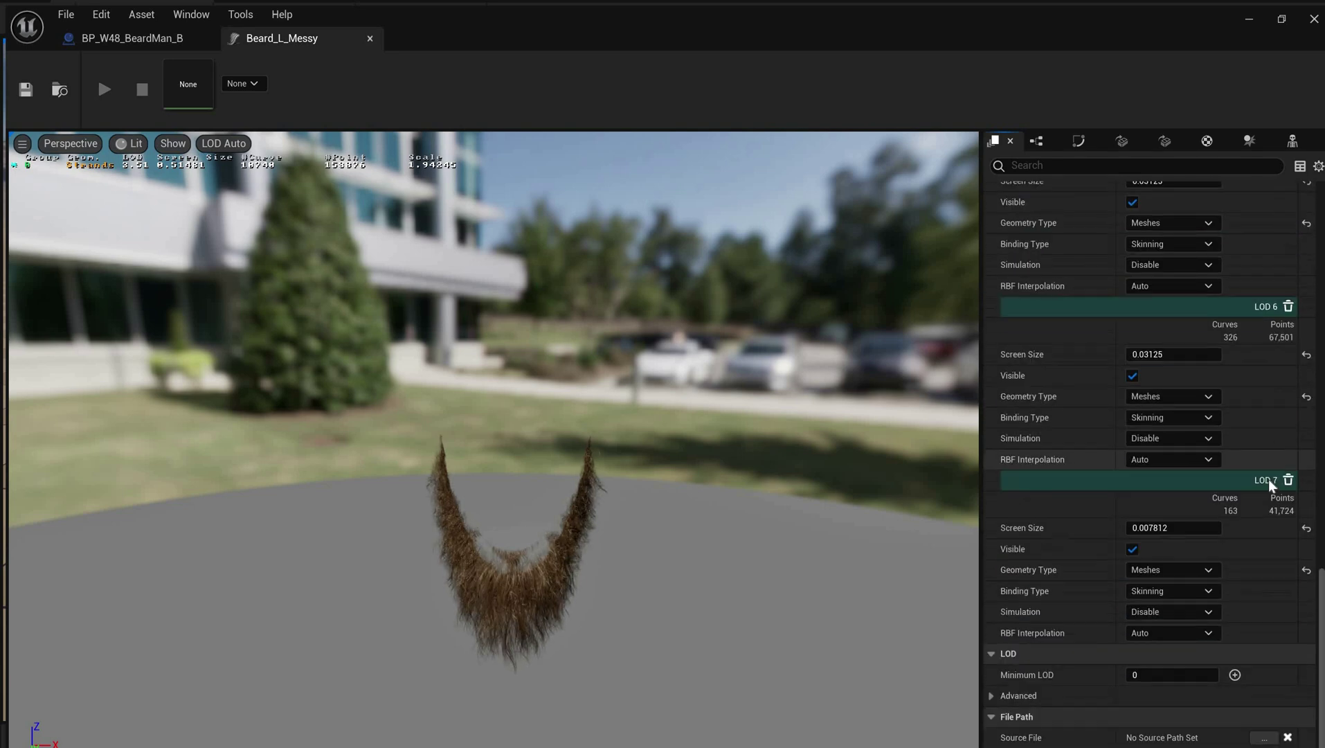
pyautogui.scroll(8, 1270, 482)
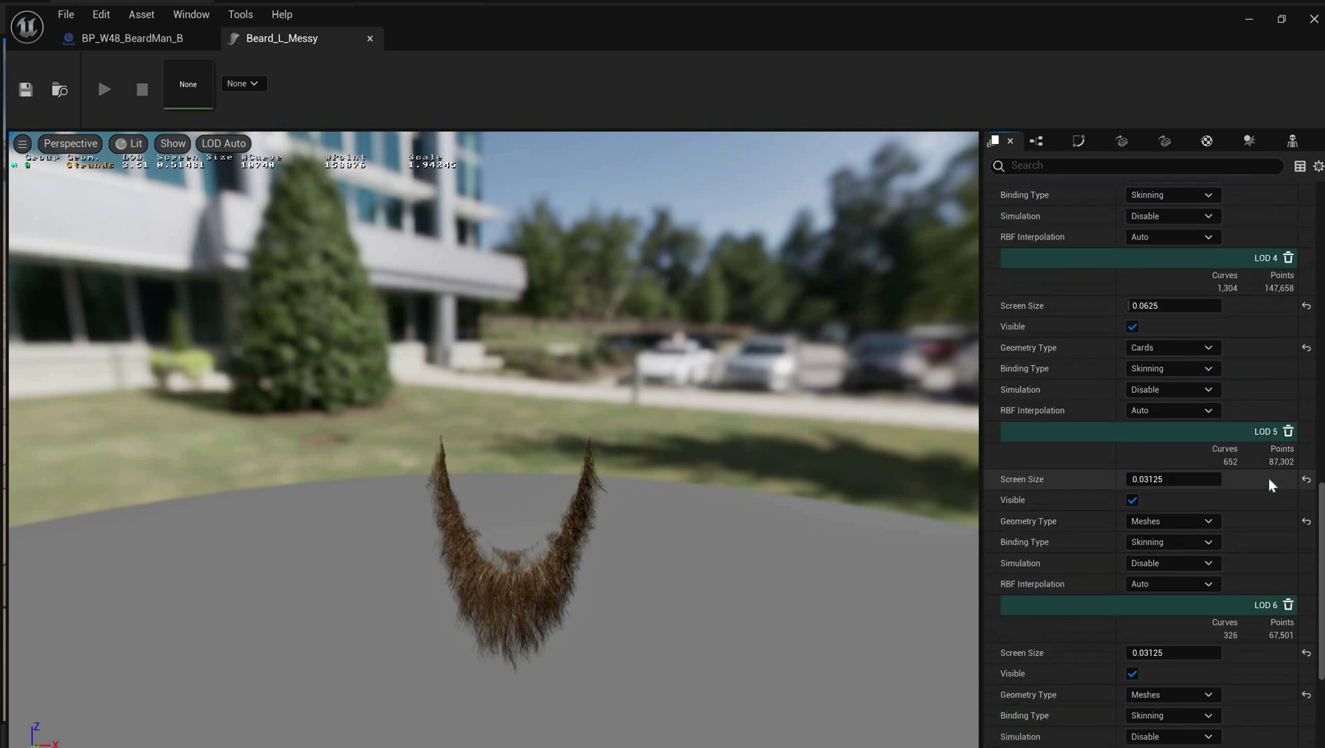
pyautogui.scroll(4, 1268, 485)
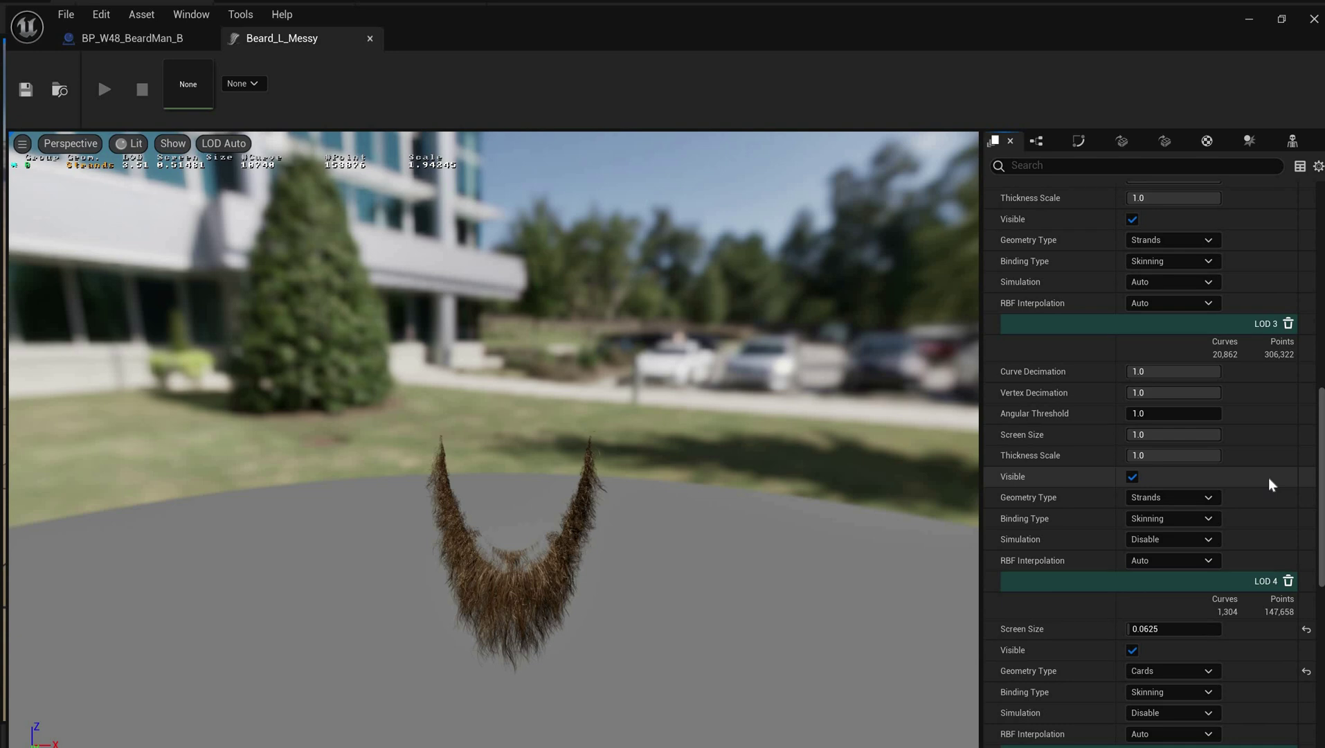
pyautogui.scroll(-10, 1268, 477)
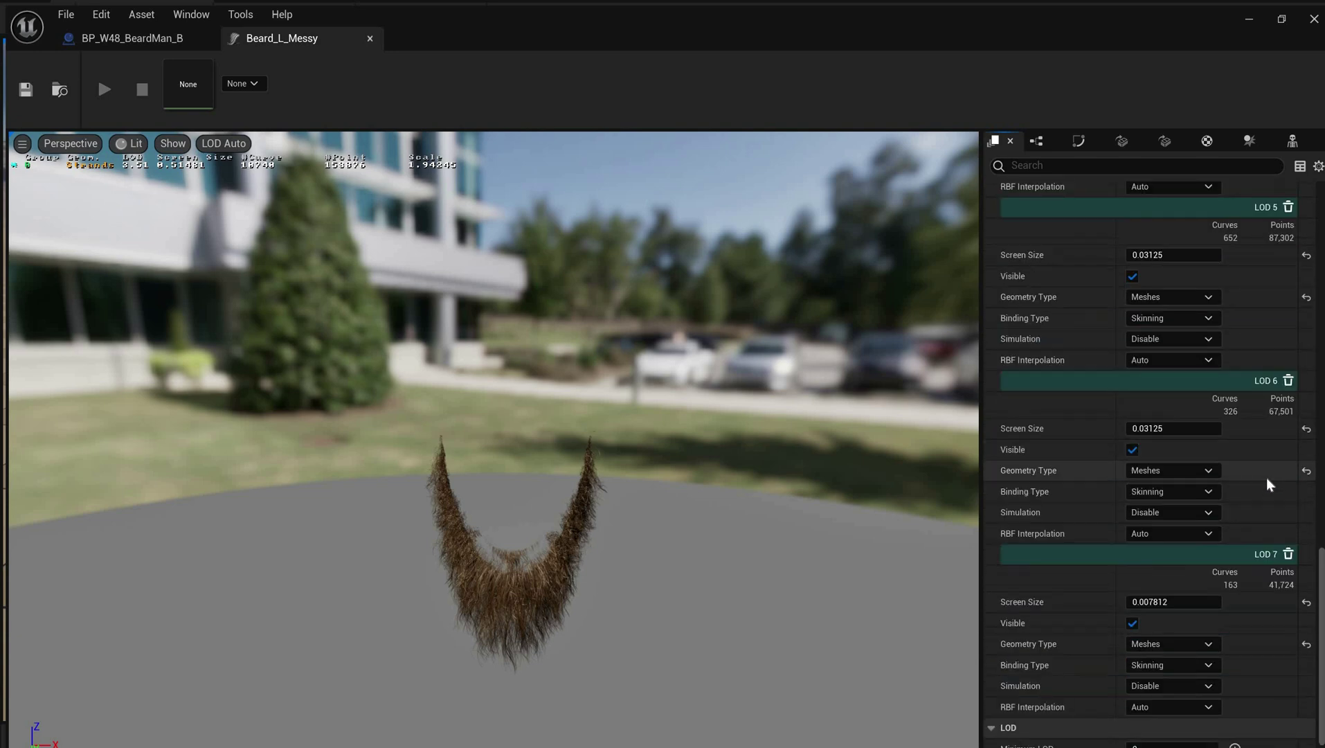
pyautogui.scroll(-2, 1266, 477)
pyautogui.scroll(2, 1181, 418)
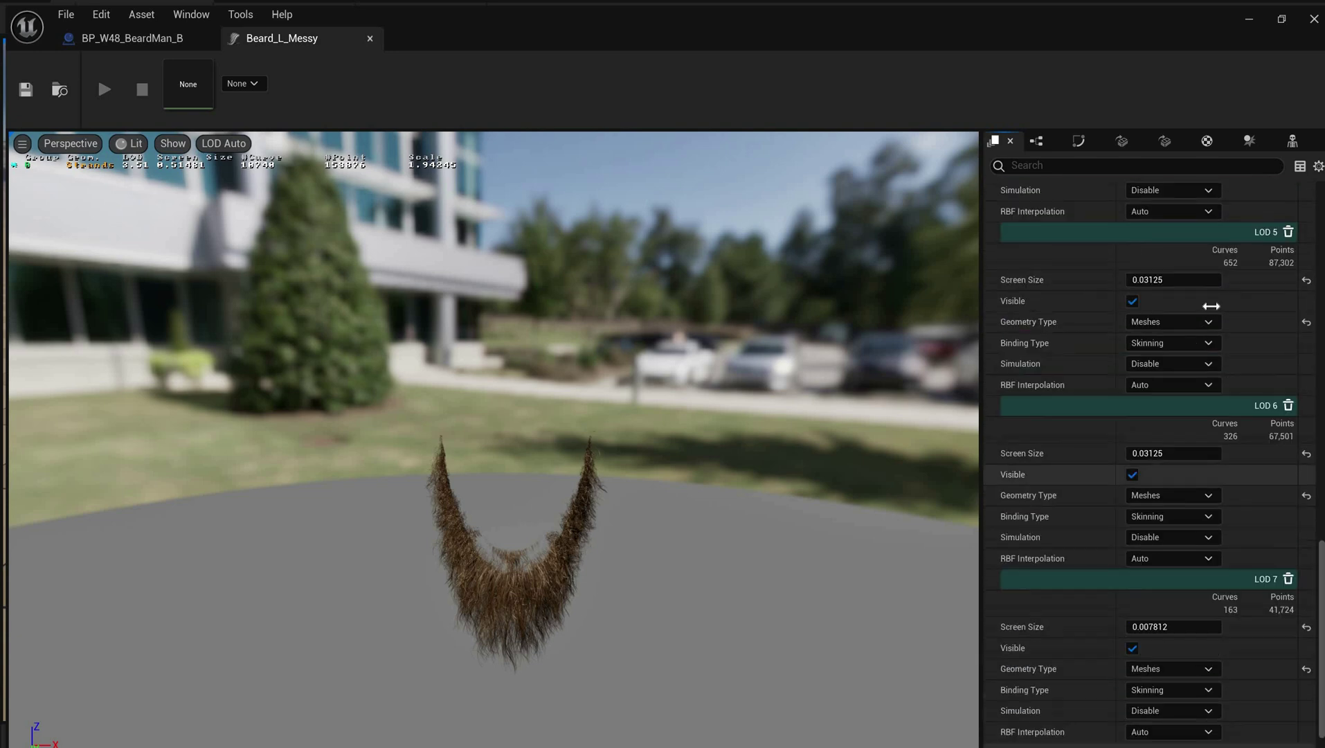
pyautogui.scroll(7, 1148, 547)
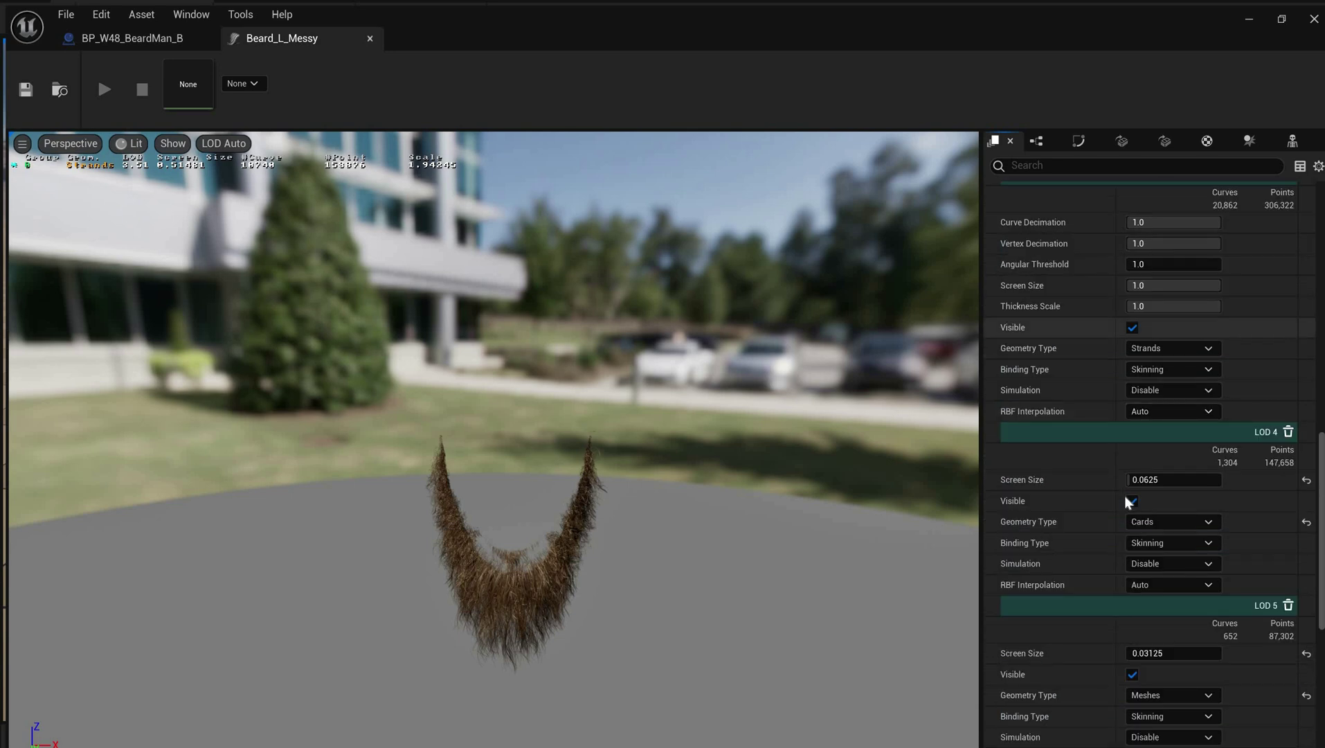
pyautogui.scroll(2, 1124, 495)
pyautogui.scroll(-2, 1125, 496)
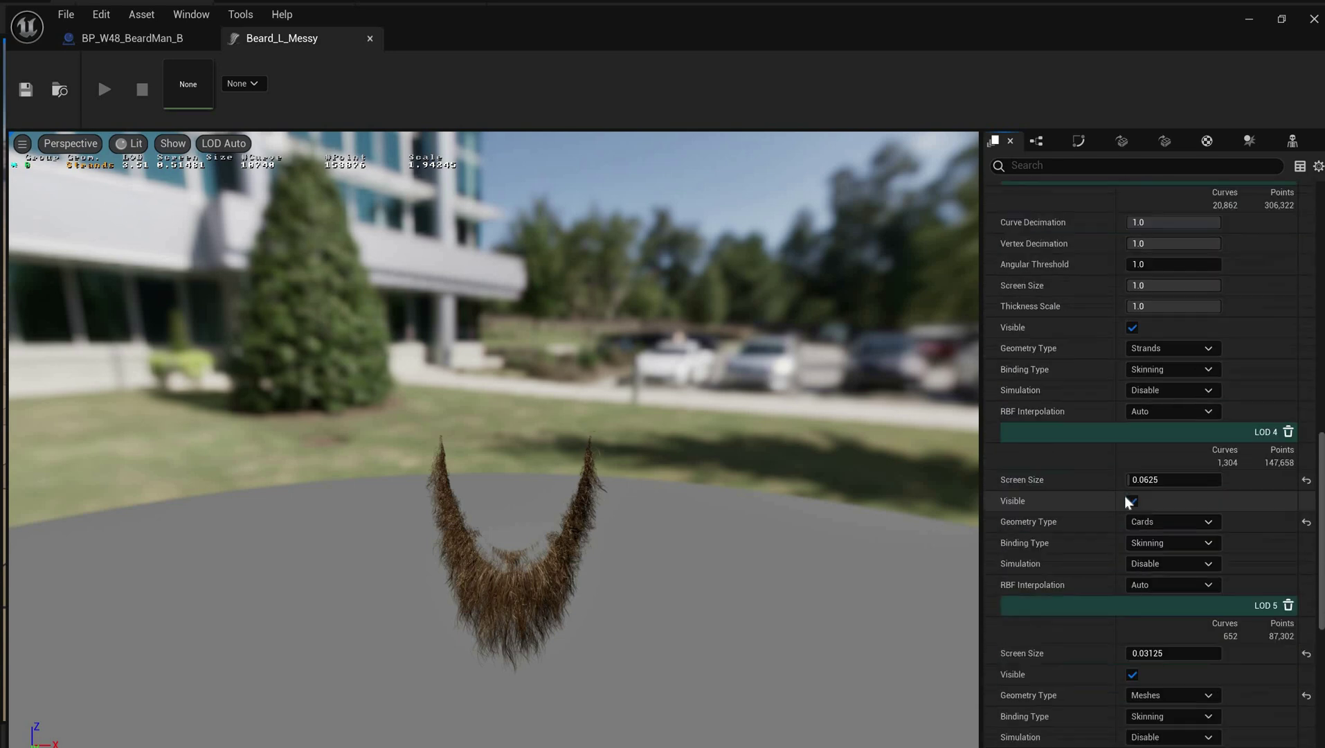
# Step: Reset LOD 4's Geometry Type to Strands, and its Curve Decimation, Vertex Decimation, Angular Threshold and Screen Size to 1.0
pyautogui.scroll(-2, 1124, 495)
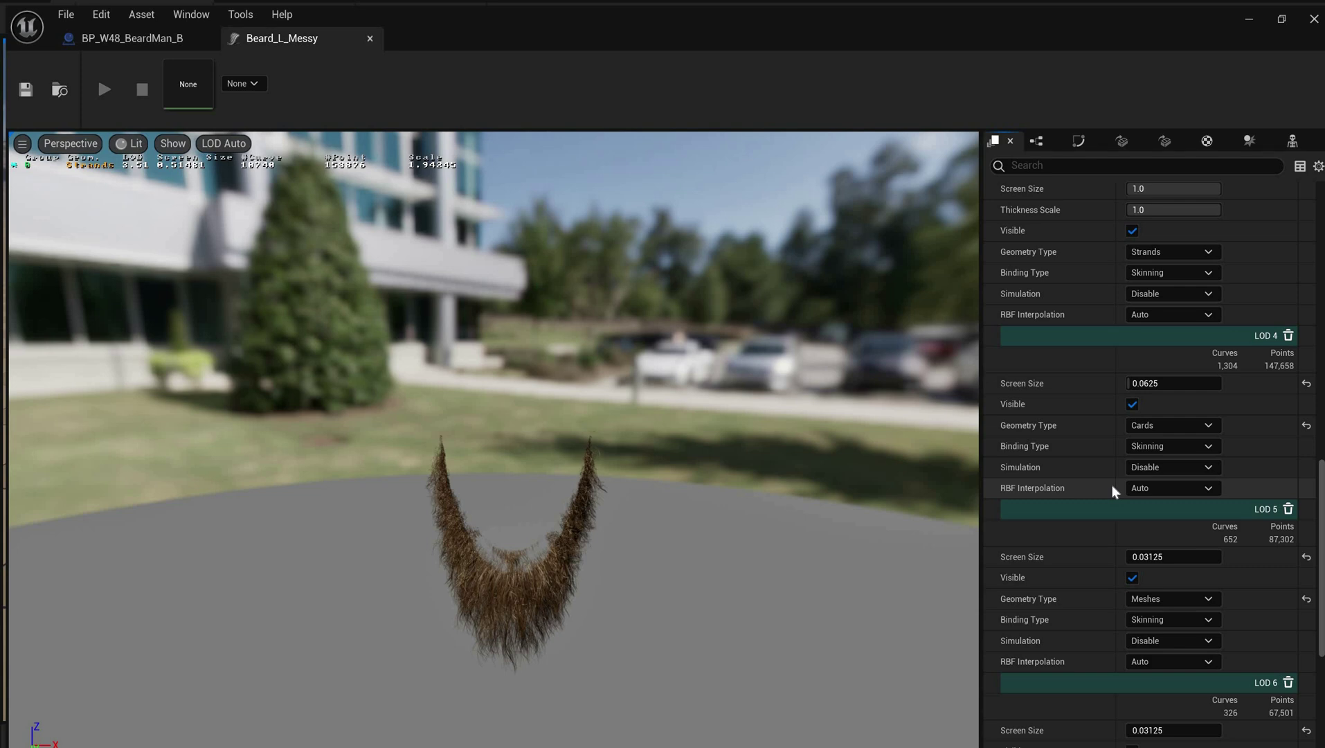
pyautogui.click(1307, 426)
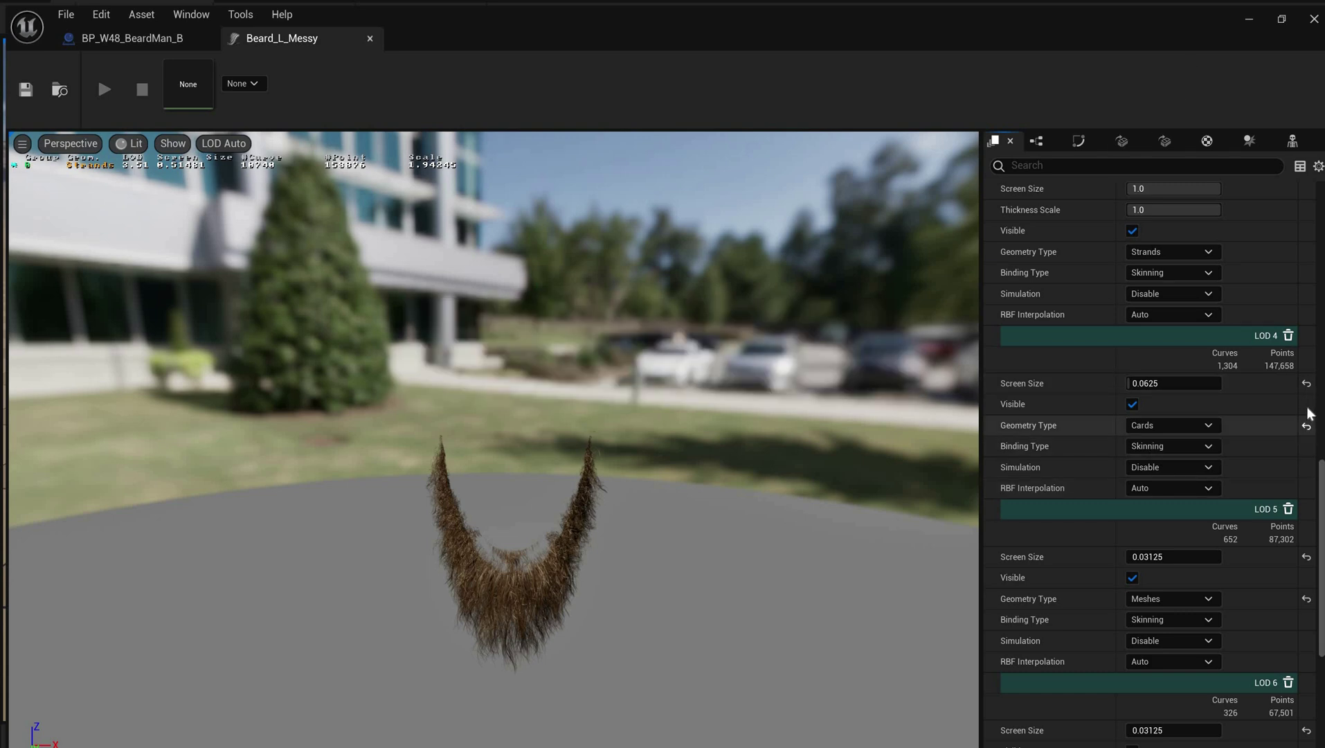
pyautogui.click(1307, 407)
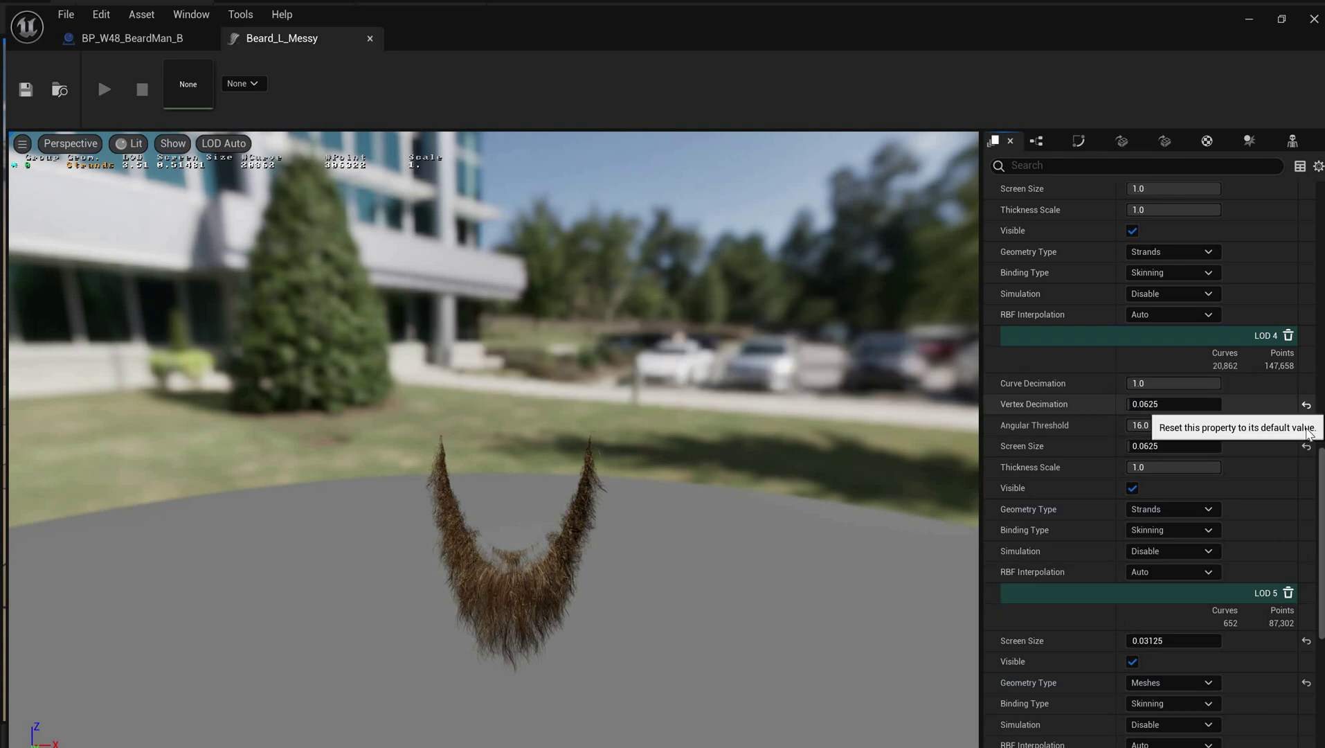
pyautogui.click(1307, 445)
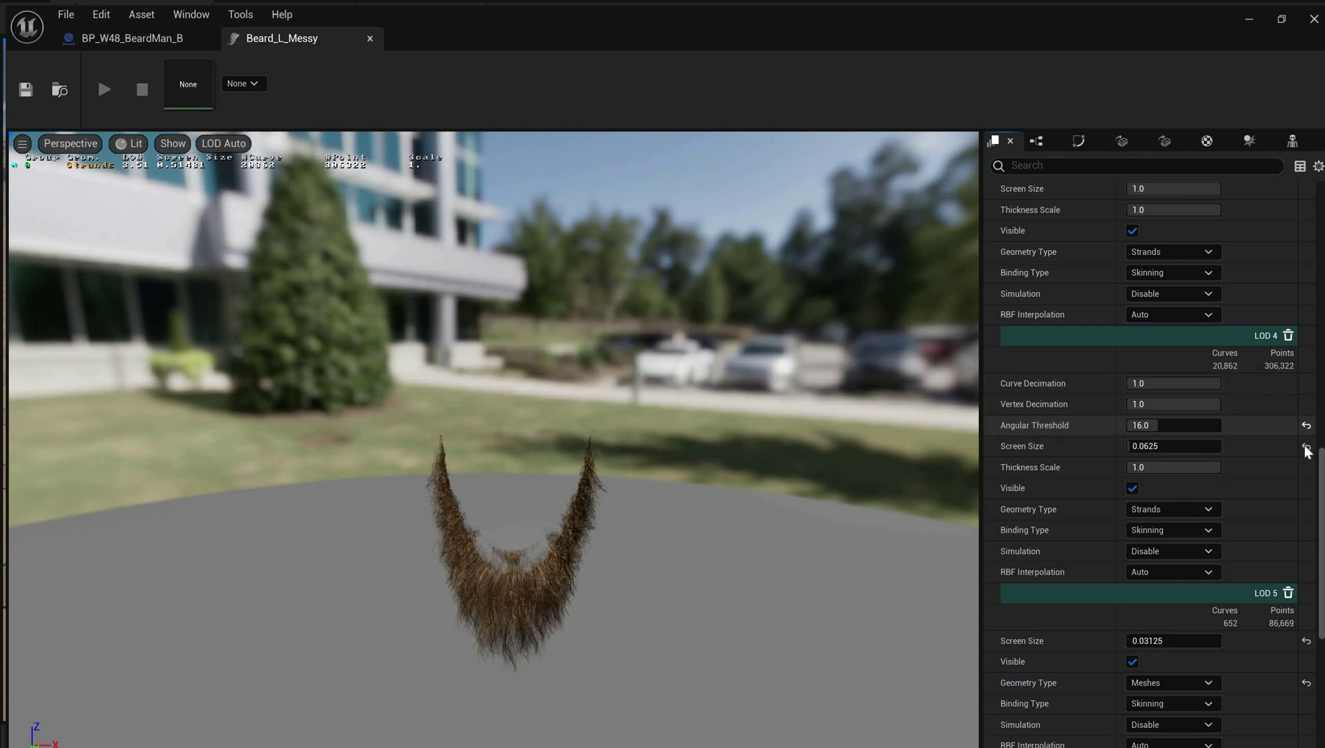
pyautogui.click(1306, 447)
pyautogui.click(1307, 447)
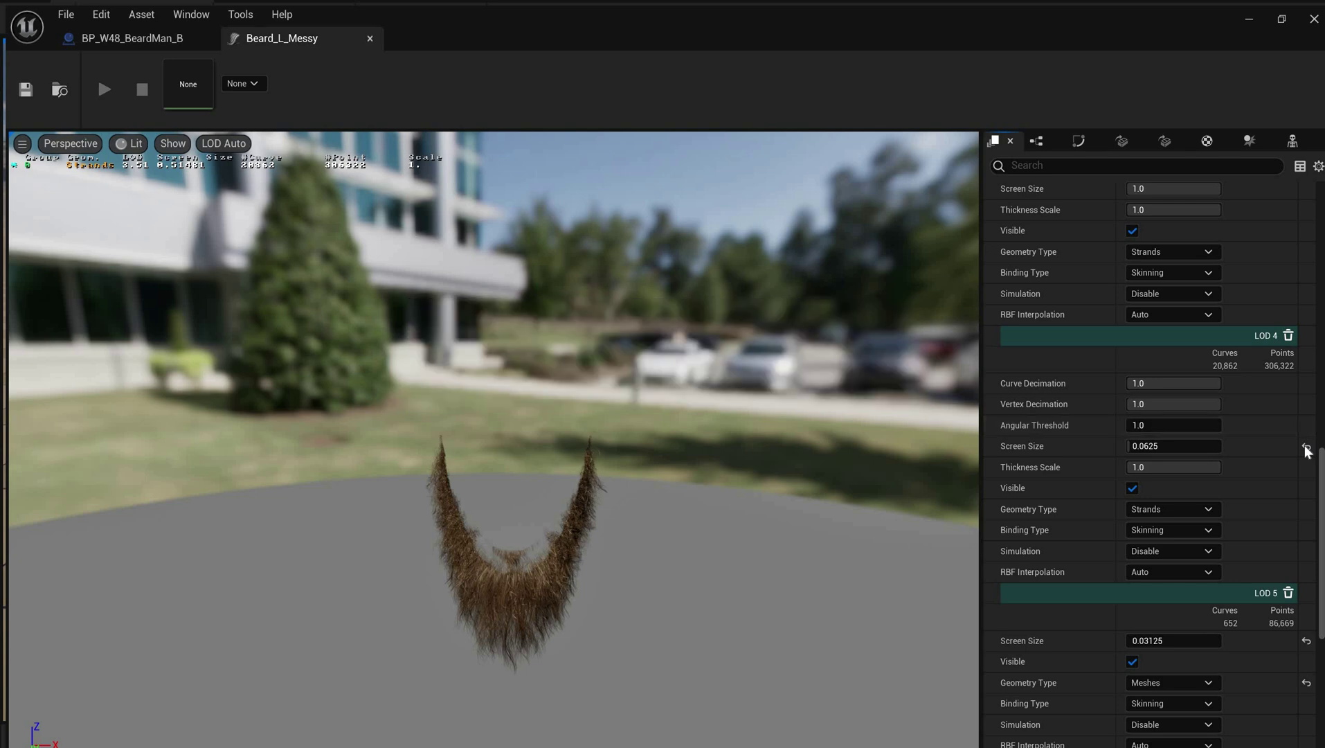
pyautogui.click(1307, 447)
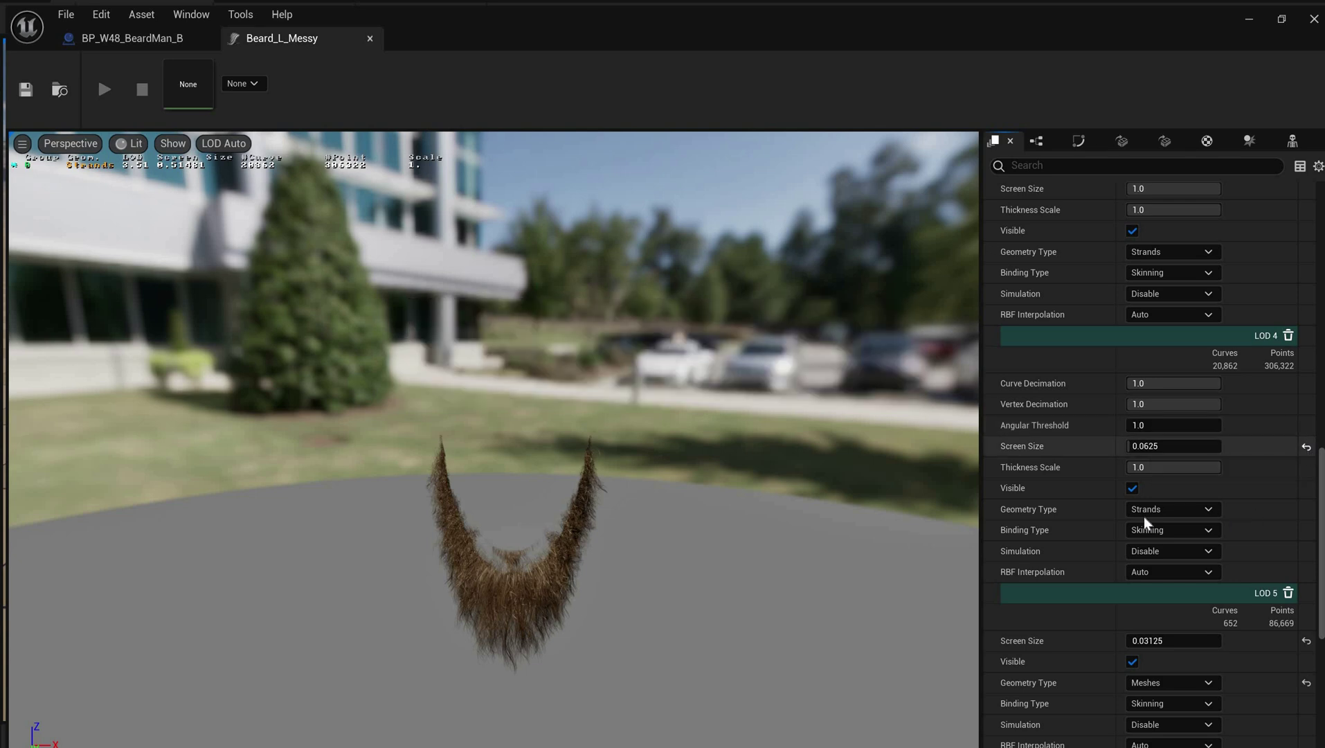
# Step: Reset LOD 5's Geometry Type to Strands and its Curve Decimation, Vertex Decimation, Angular Threshold and Screen Size to 1.0, and save and close the groom
pyautogui.scroll(-2, 1287, 520)
pyautogui.scroll(-3, 1055, 505)
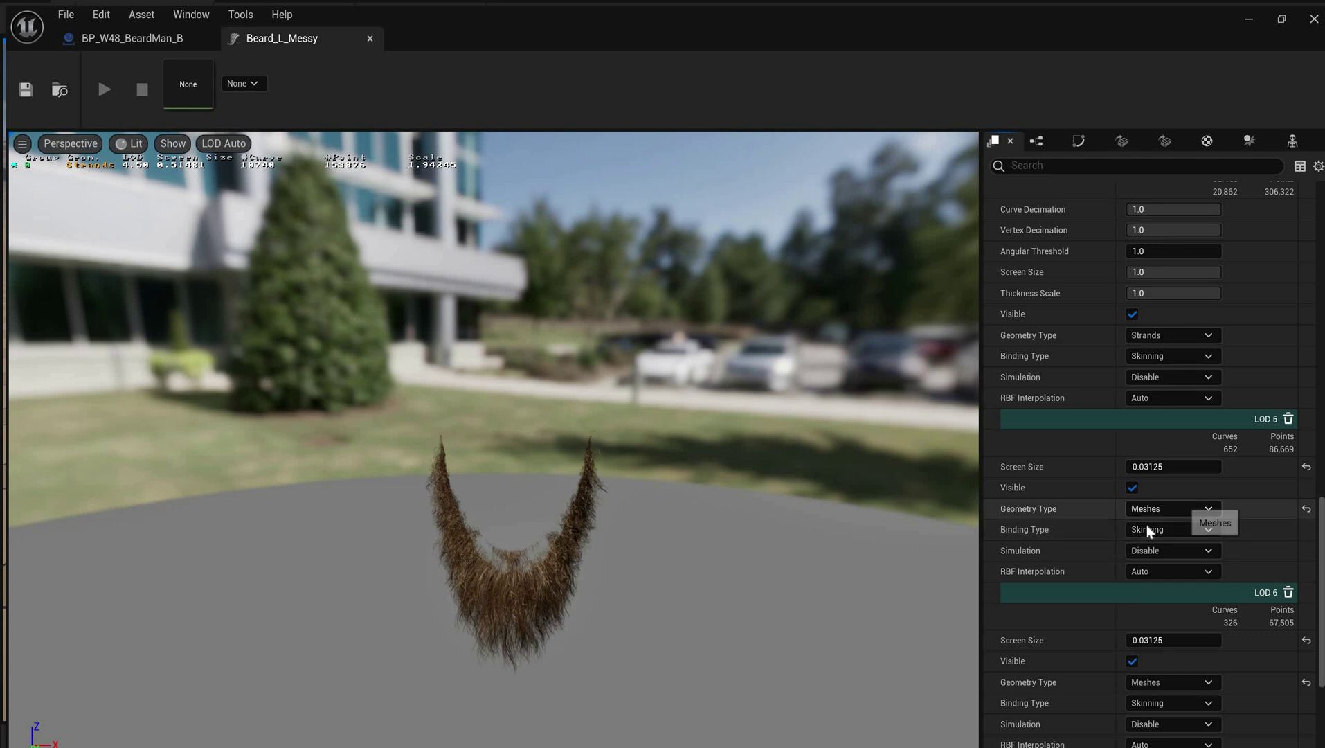
pyautogui.click(1197, 510)
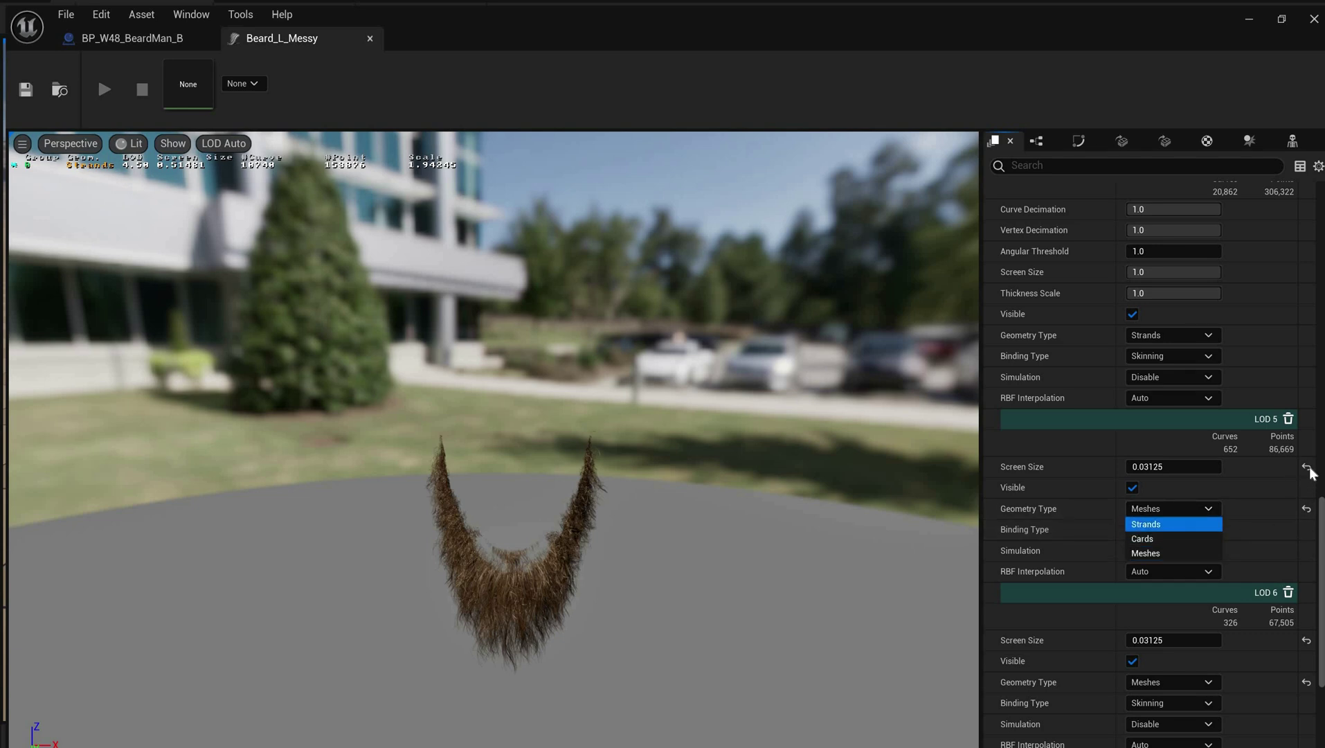
pyautogui.click(1306, 508)
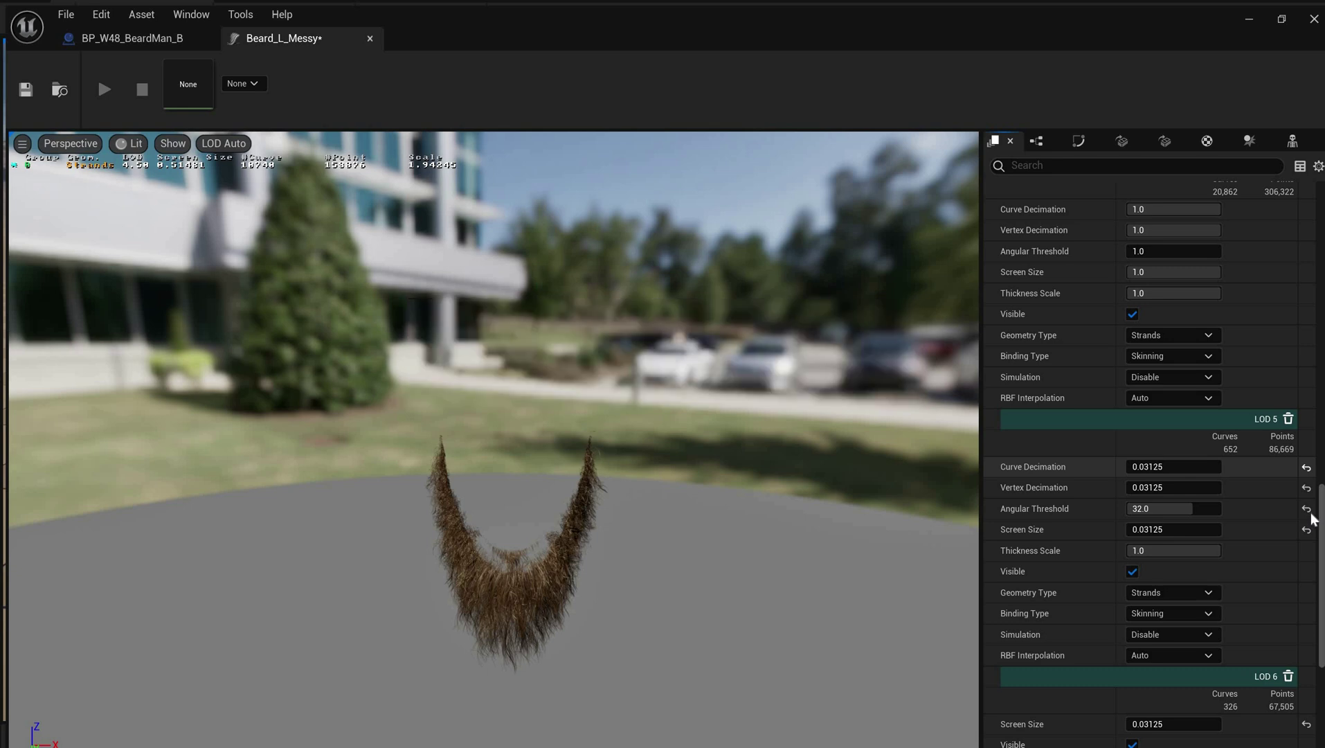
pyautogui.click(1306, 468)
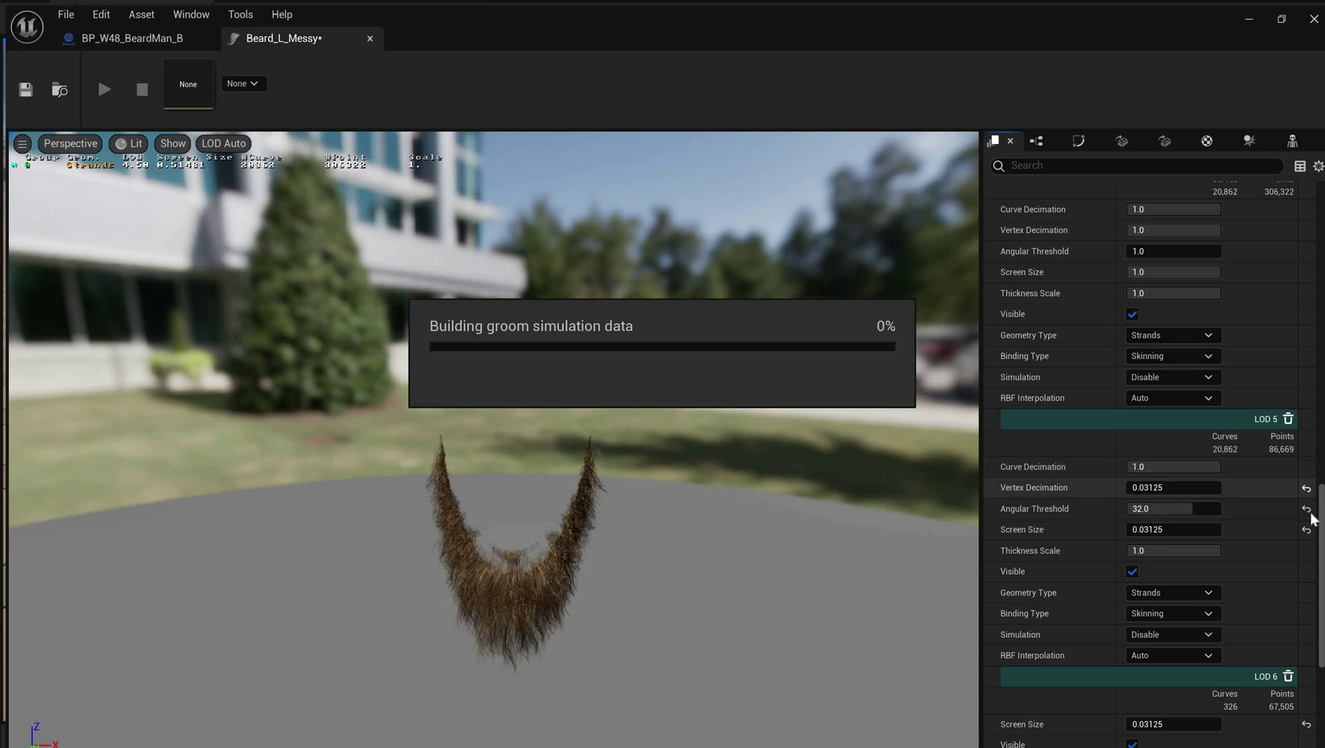
pyautogui.click(1306, 488)
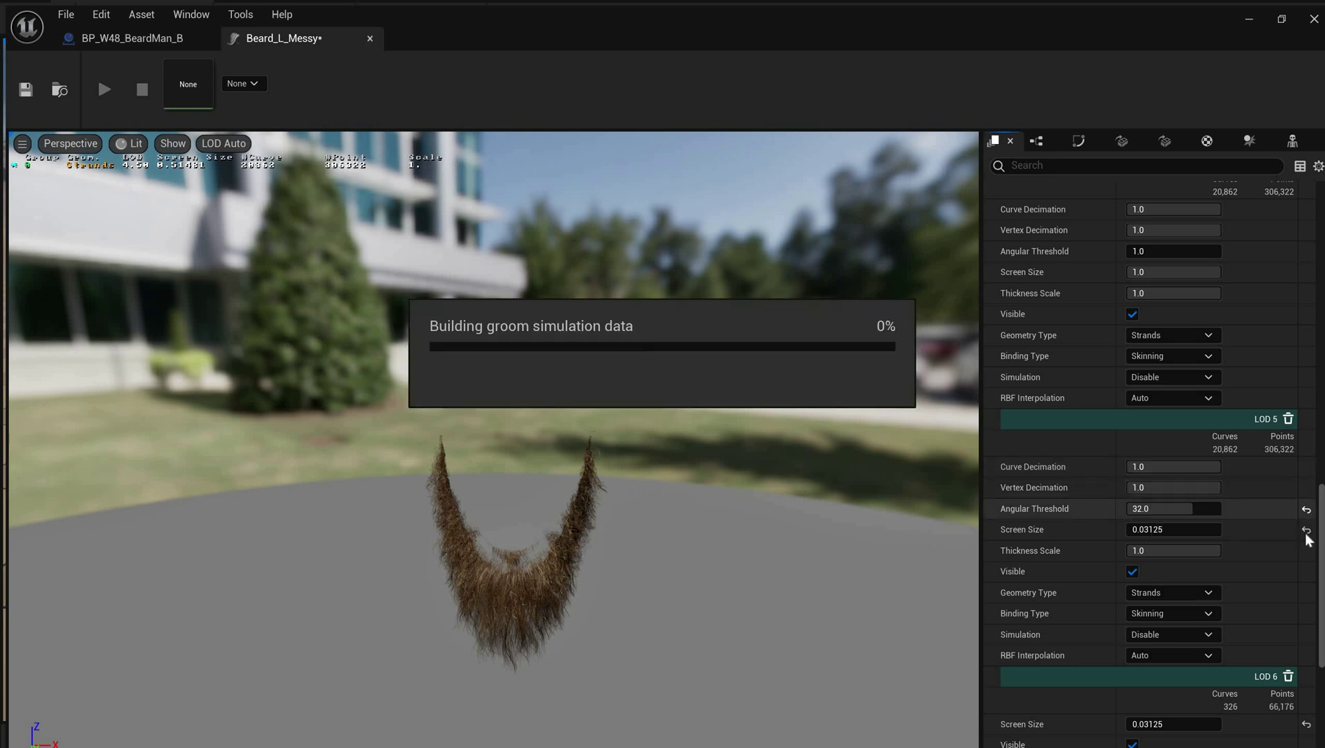
pyautogui.click(1306, 509)
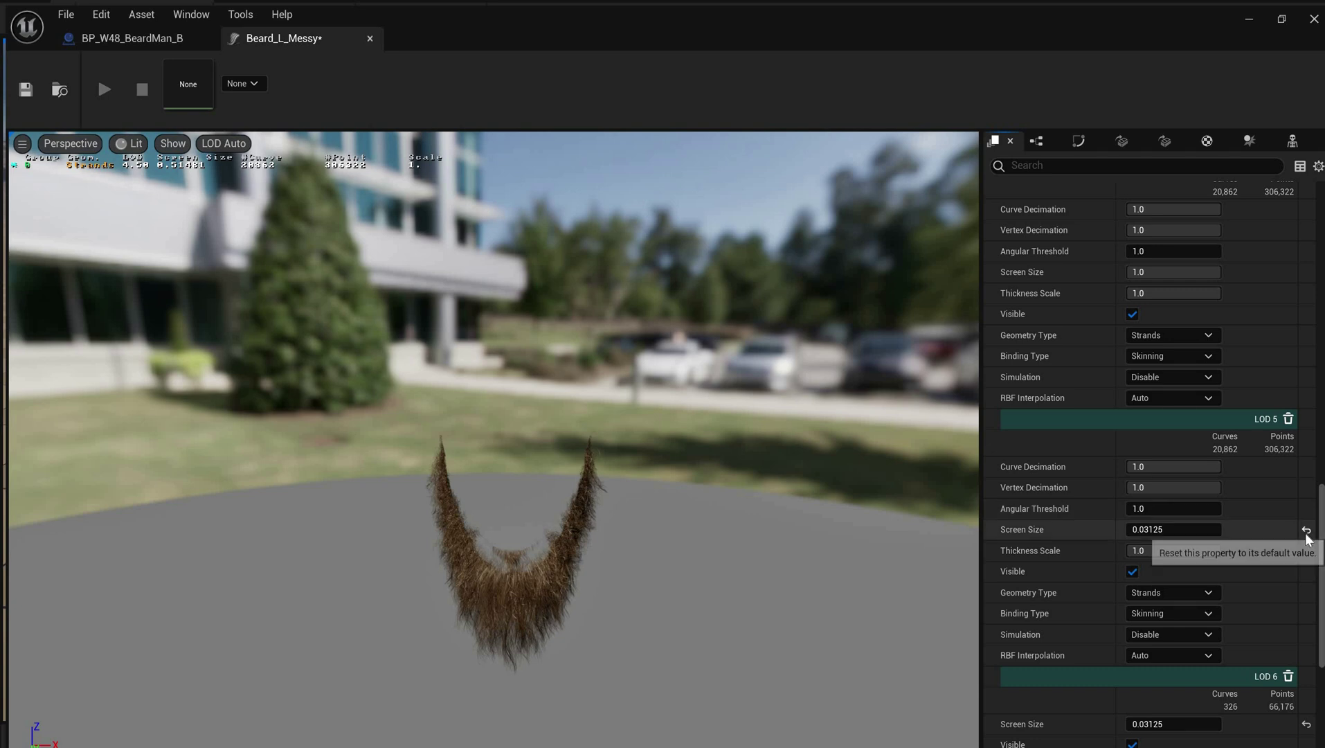
pyautogui.click(1307, 529)
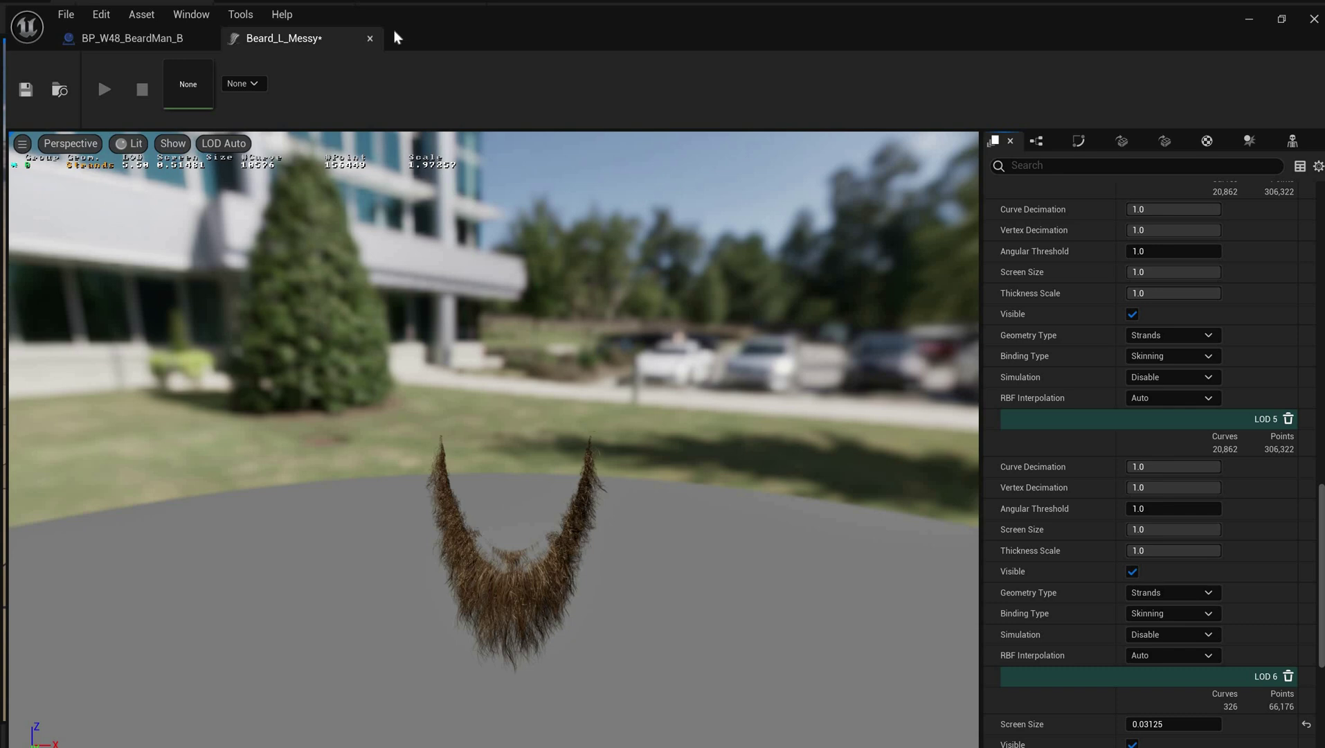
pyautogui.hotkey('ctrl', 's')
pyautogui.hotkey('ctrl', 'w')
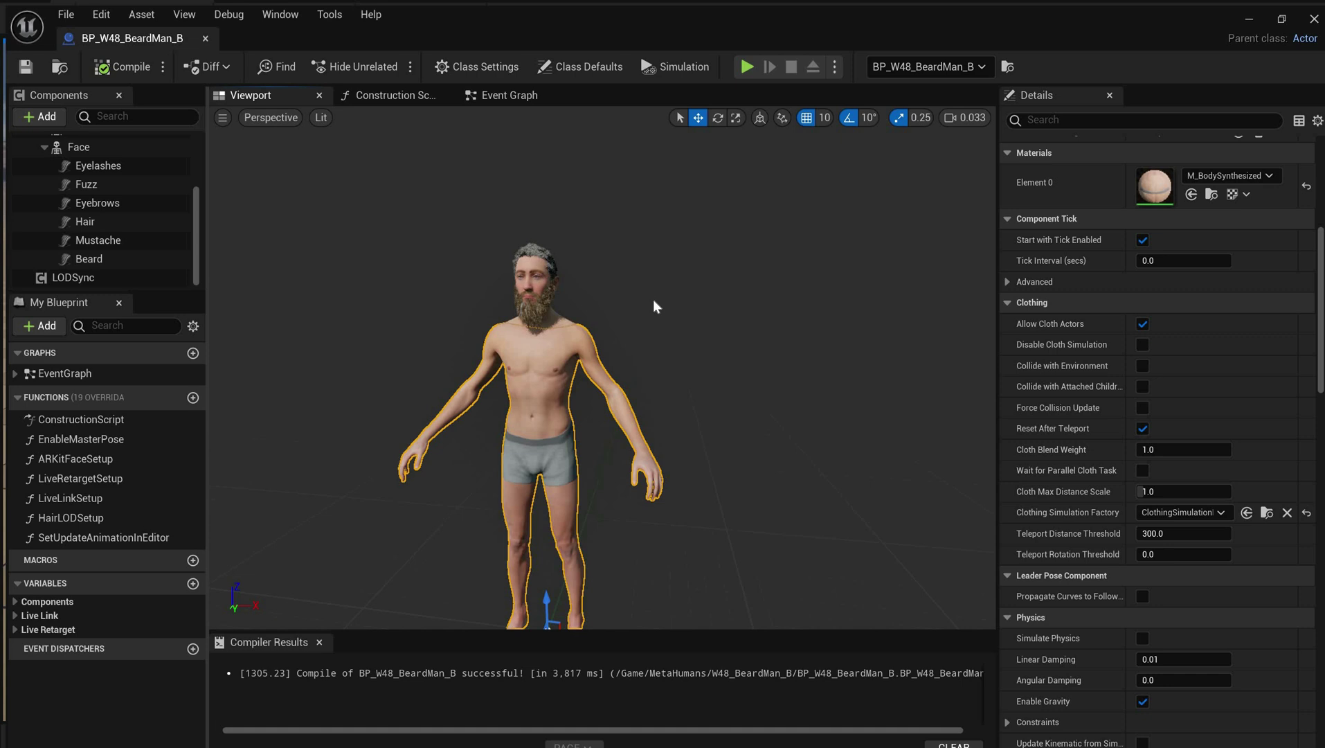
# Step: Examine the beard on the character in the blueprint viewport from near and far camera distances
pyautogui.scroll(5, 653, 299)
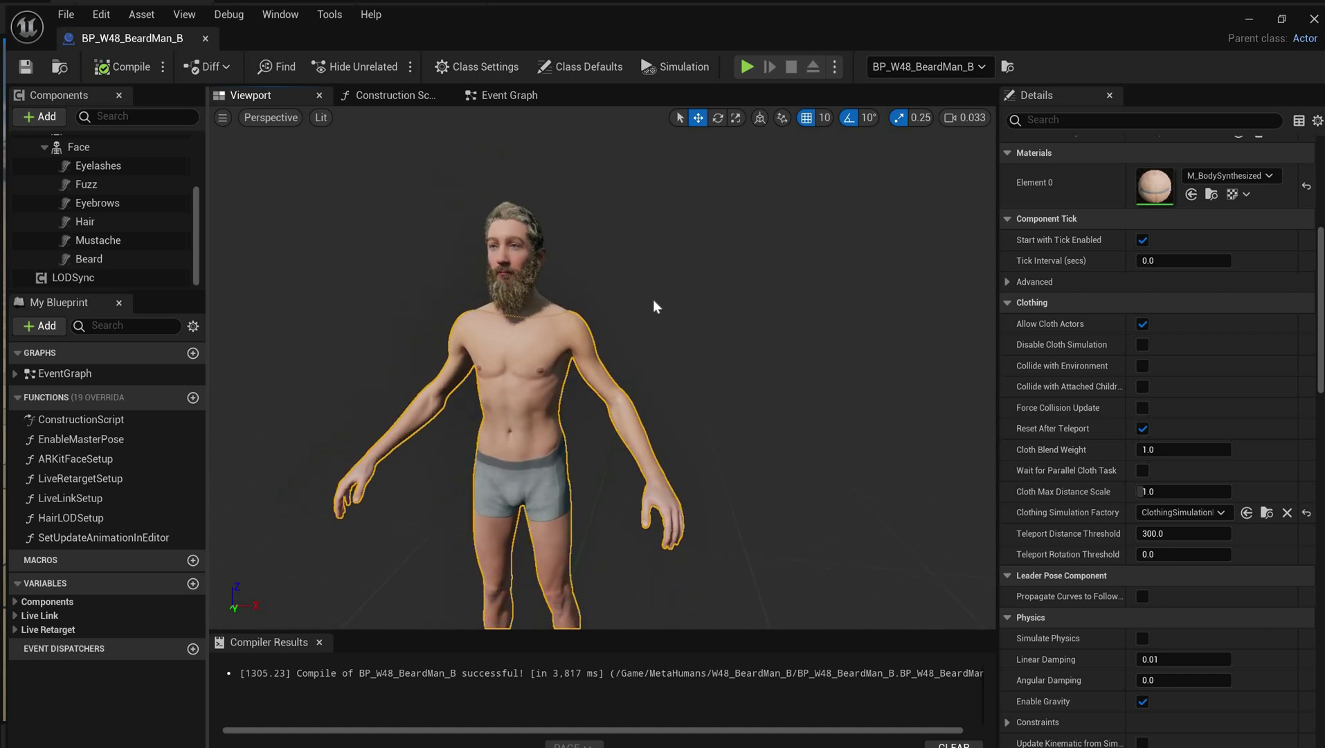
pyautogui.scroll(-4, 653, 299)
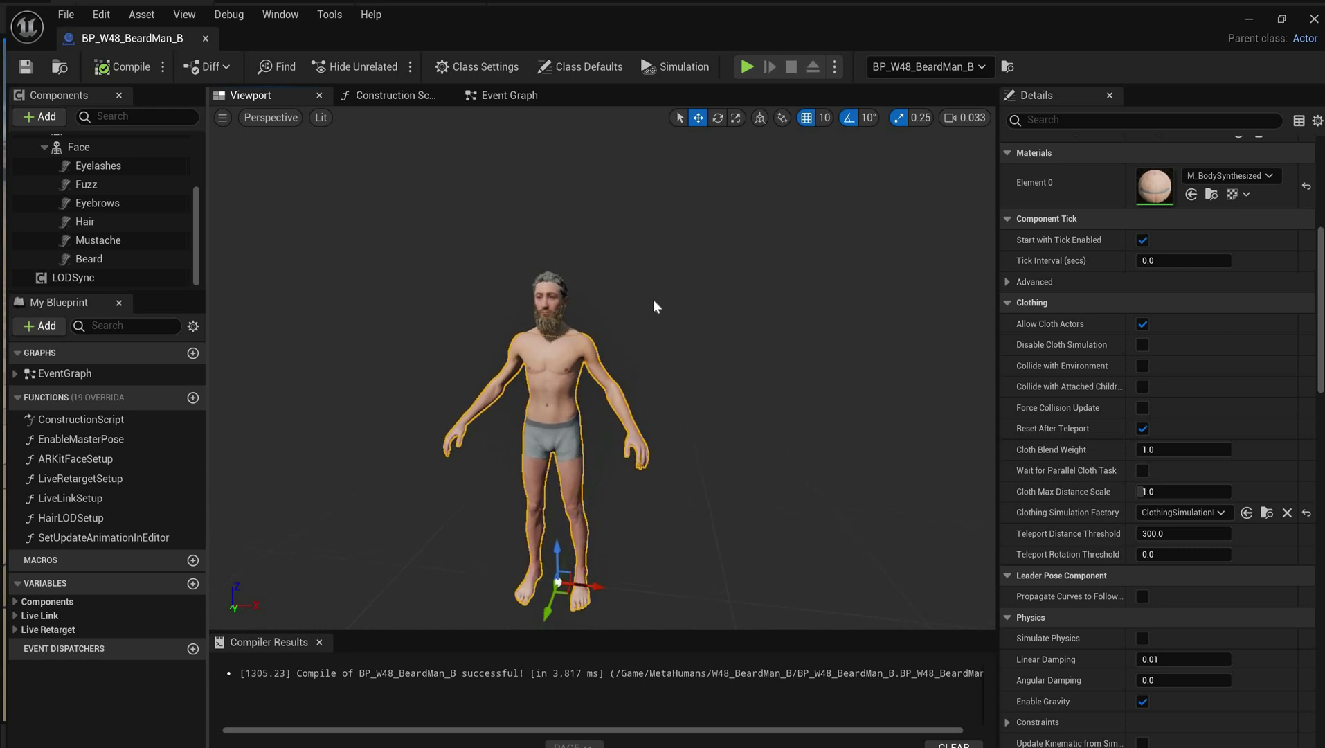
pyautogui.scroll(-1, 654, 306)
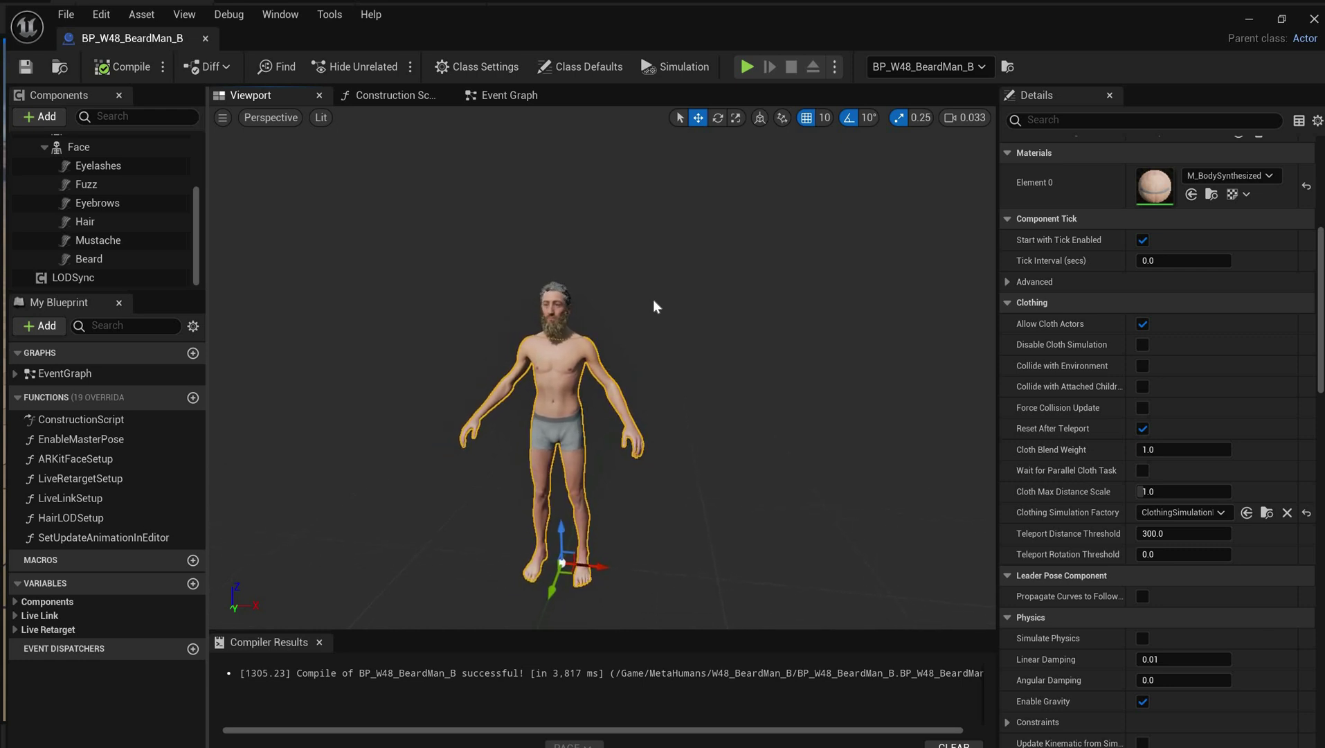
pyautogui.scroll(4, 654, 302)
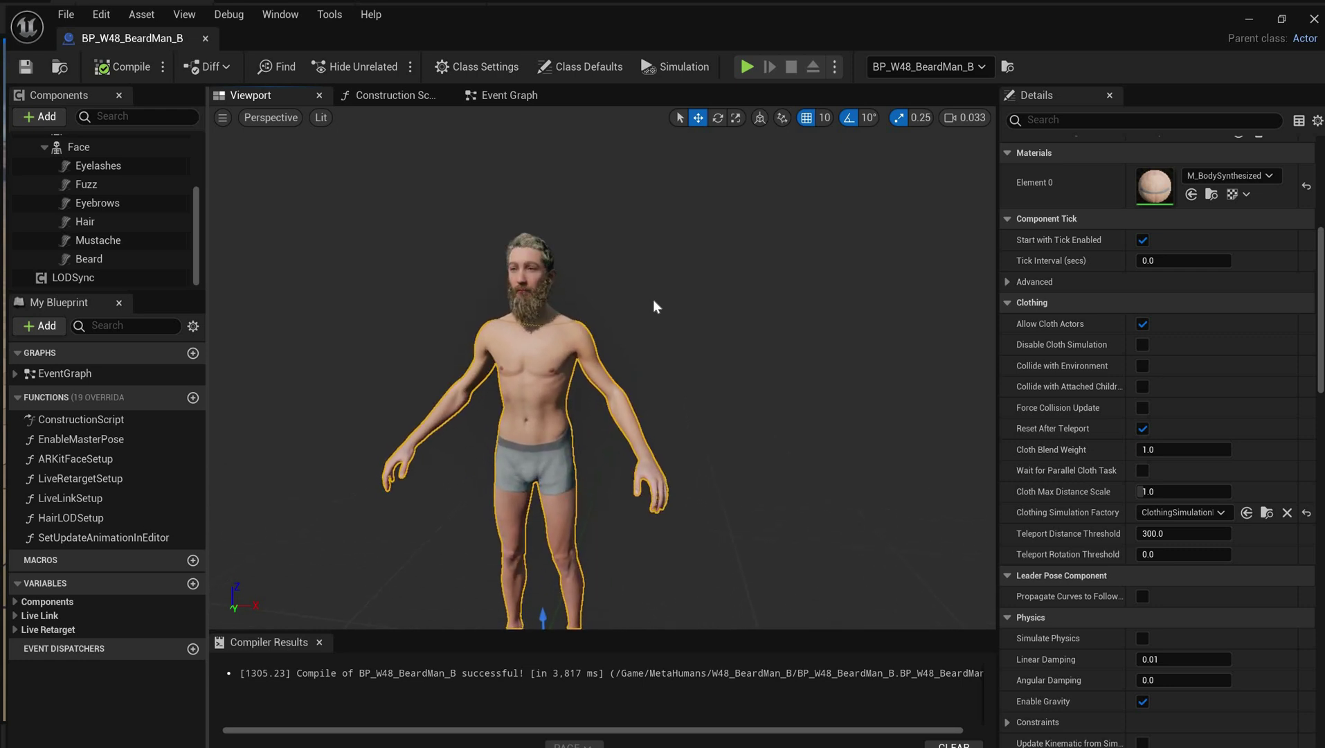
pyautogui.scroll(4, 655, 305)
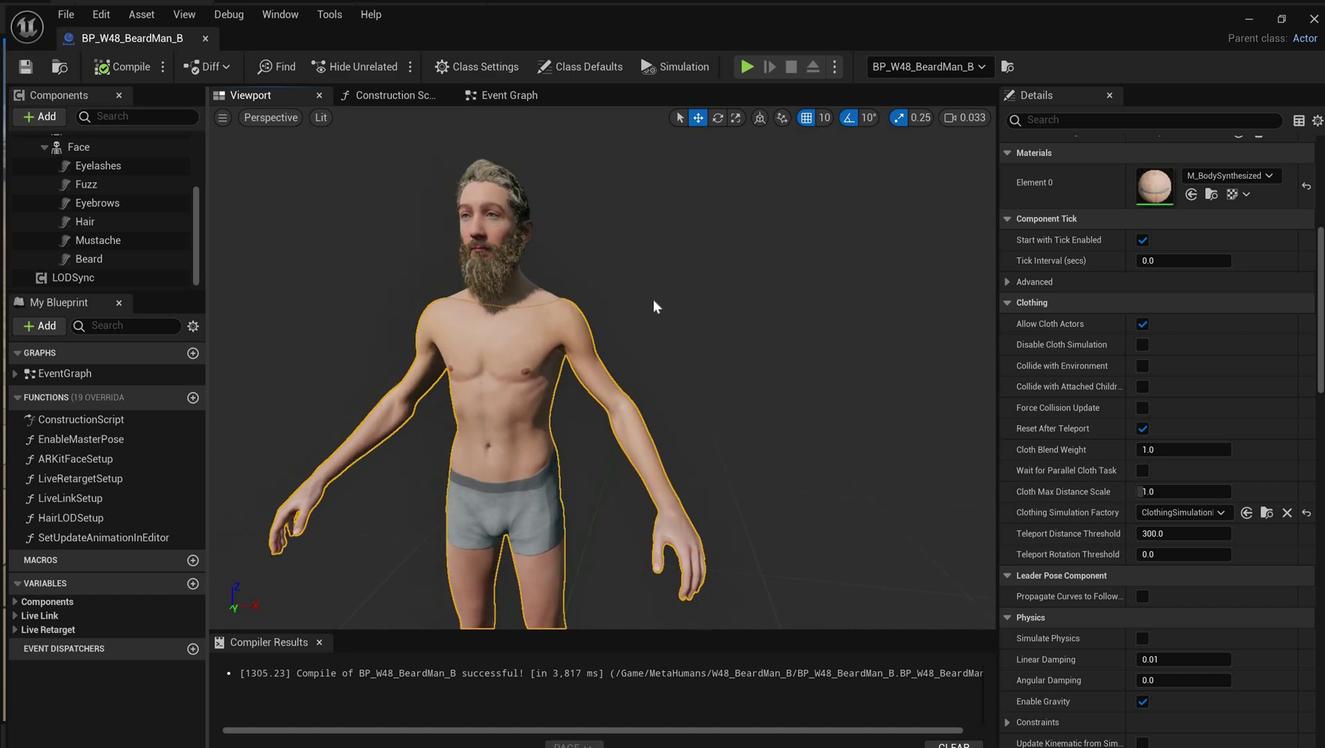
pyautogui.scroll(-4, 654, 302)
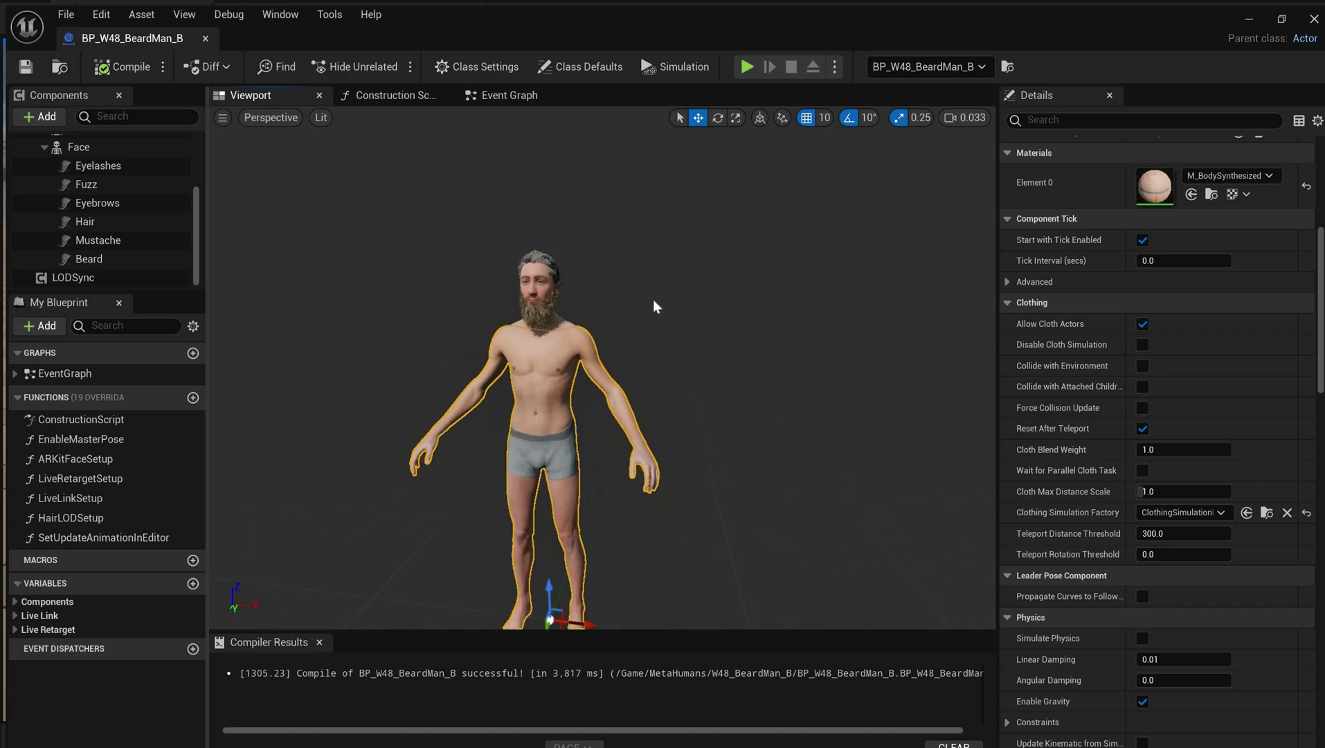
pyautogui.scroll(3, 653, 299)
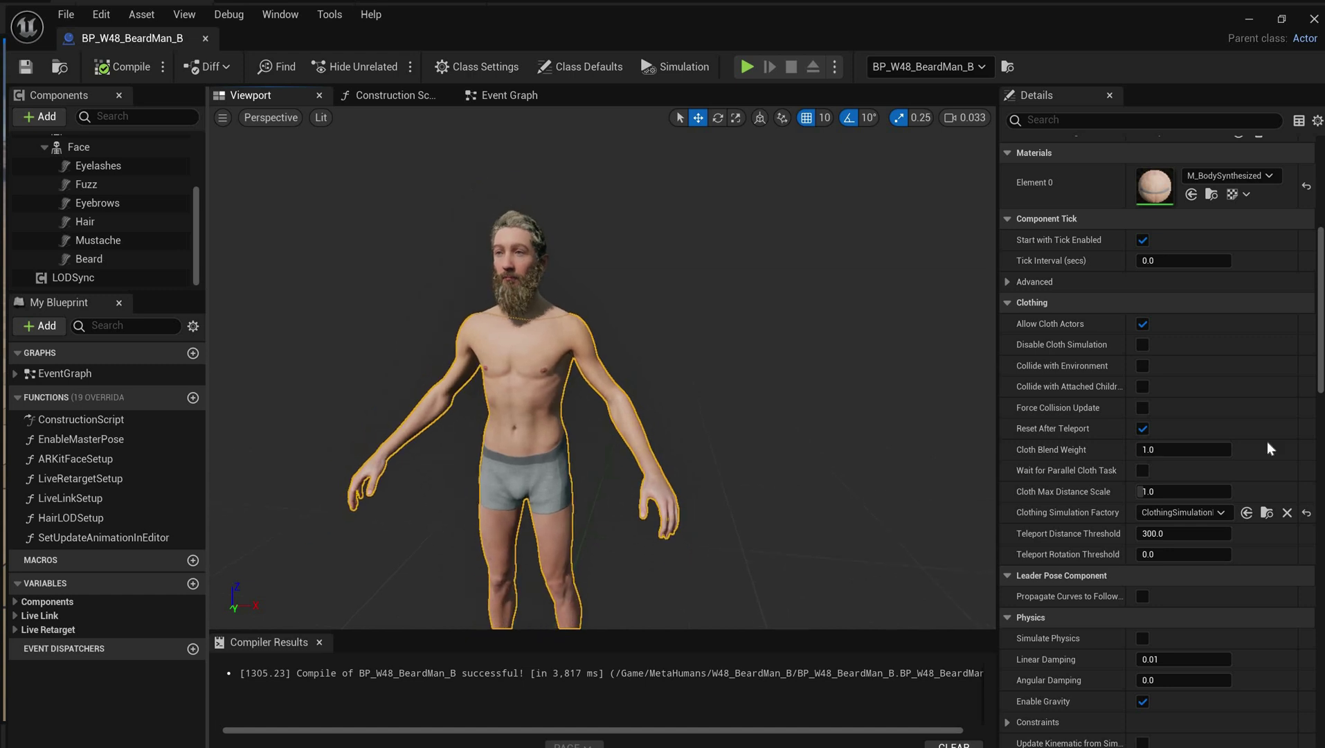
# Step: Open the Mustache_L_Full groom asset used by the character's Mustache component for editing
pyautogui.click(97, 240)
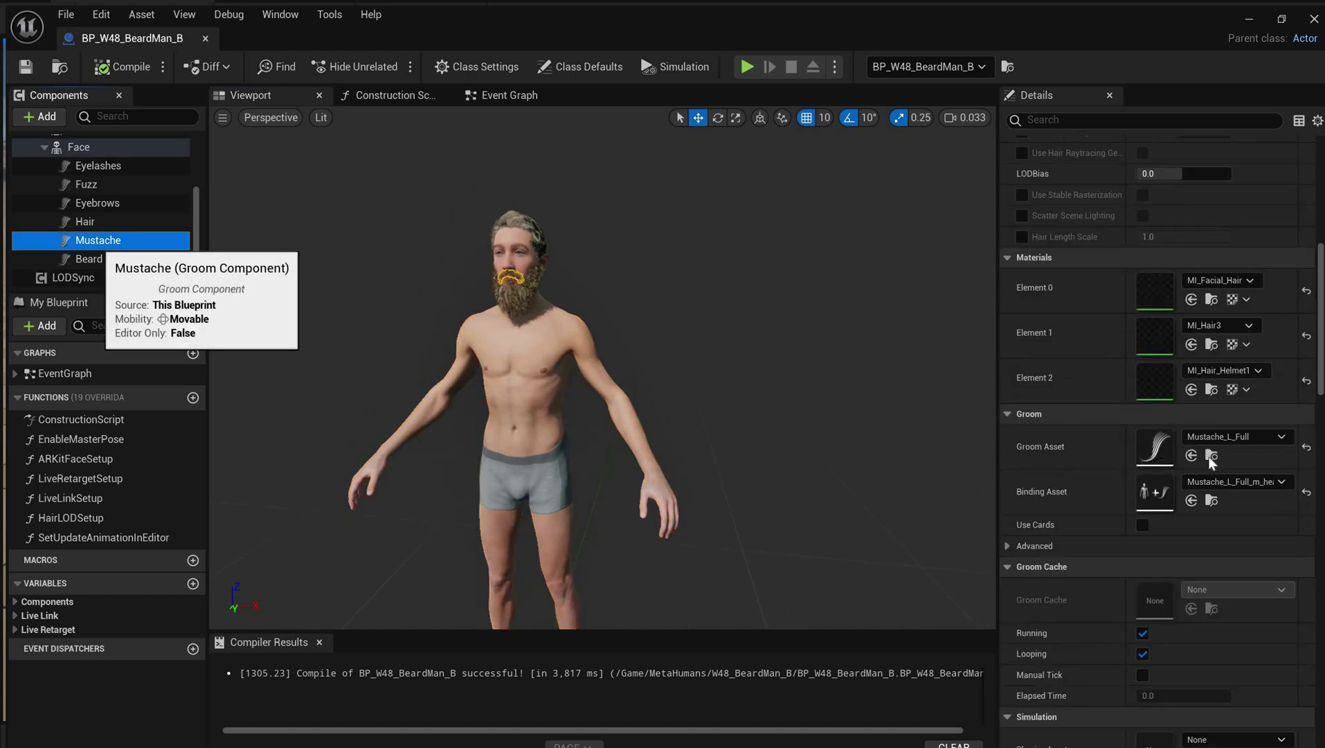
pyautogui.click(1211, 455)
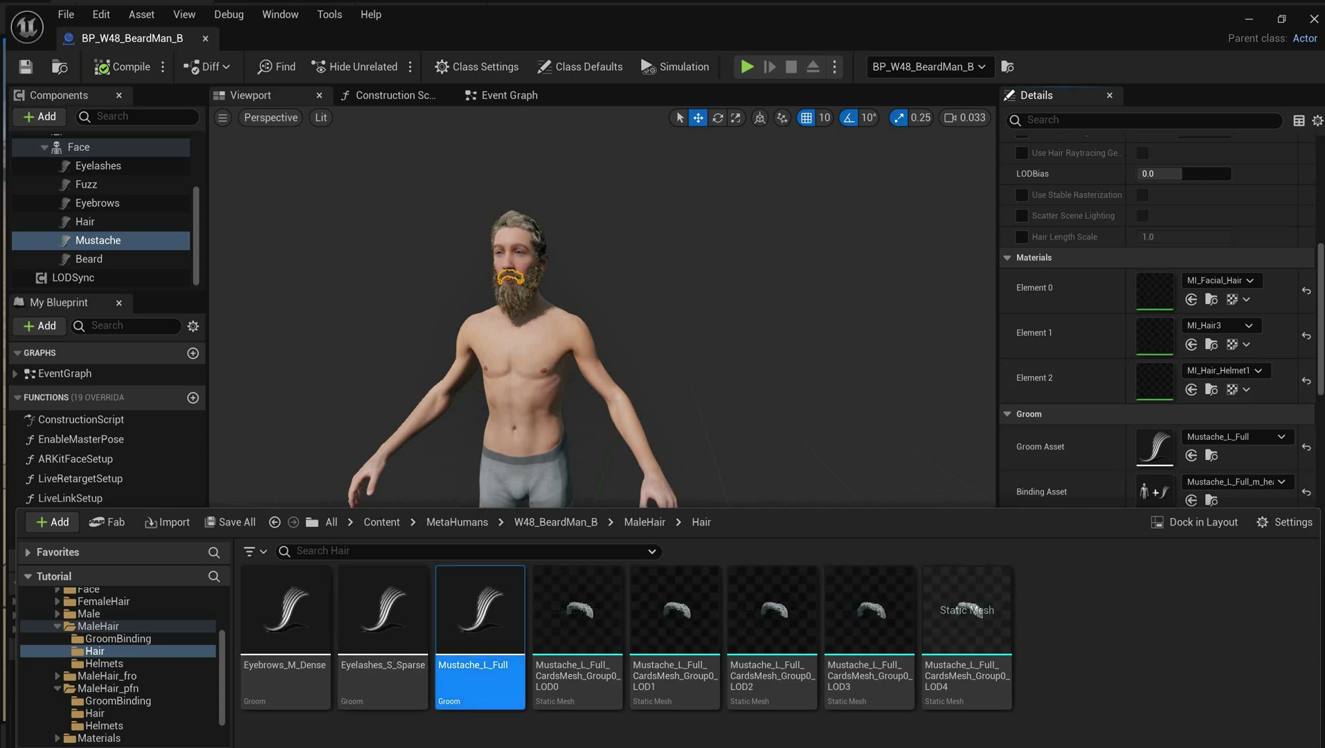
pyautogui.doubleClick(478, 613)
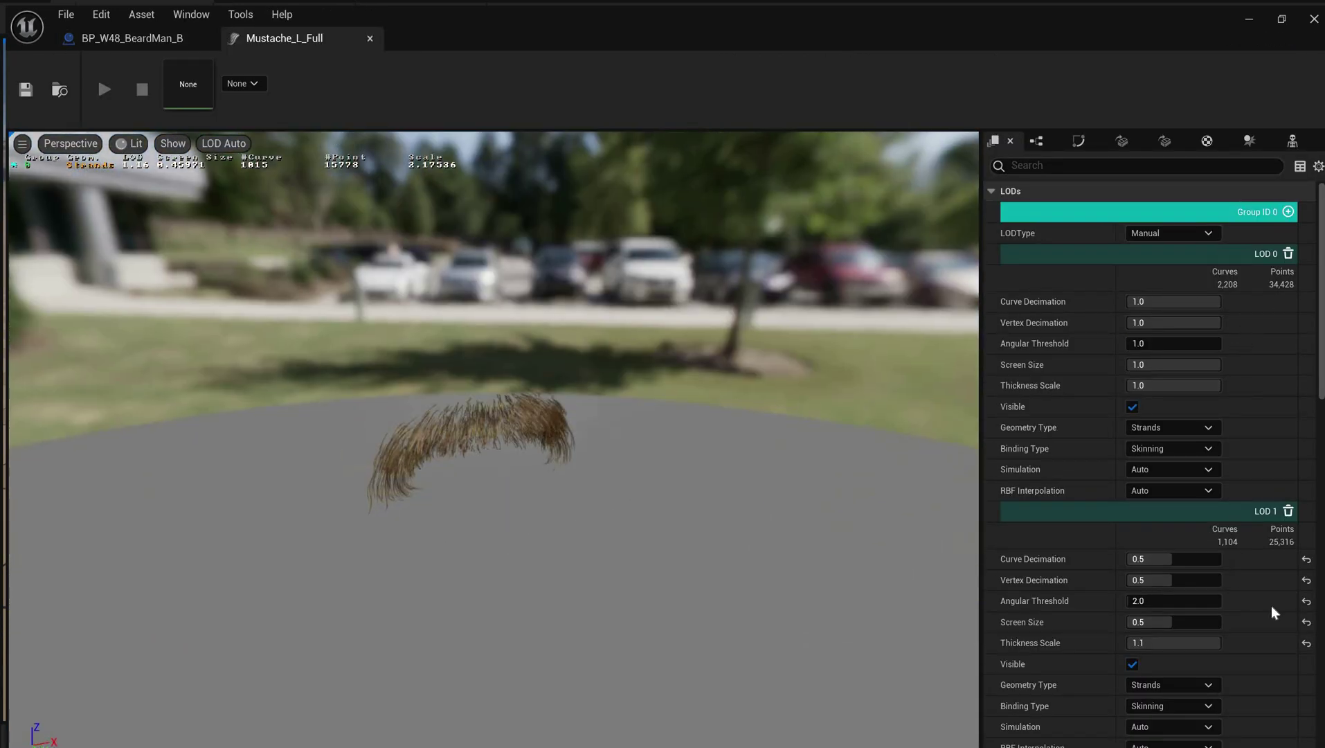
# Step: Reset the mustache groom's LOD 1 Curve Decimation, Vertex Decimation, Angular Threshold, Screen Size and Thickness Scale to 1.0
pyautogui.scroll(-2, 1308, 547)
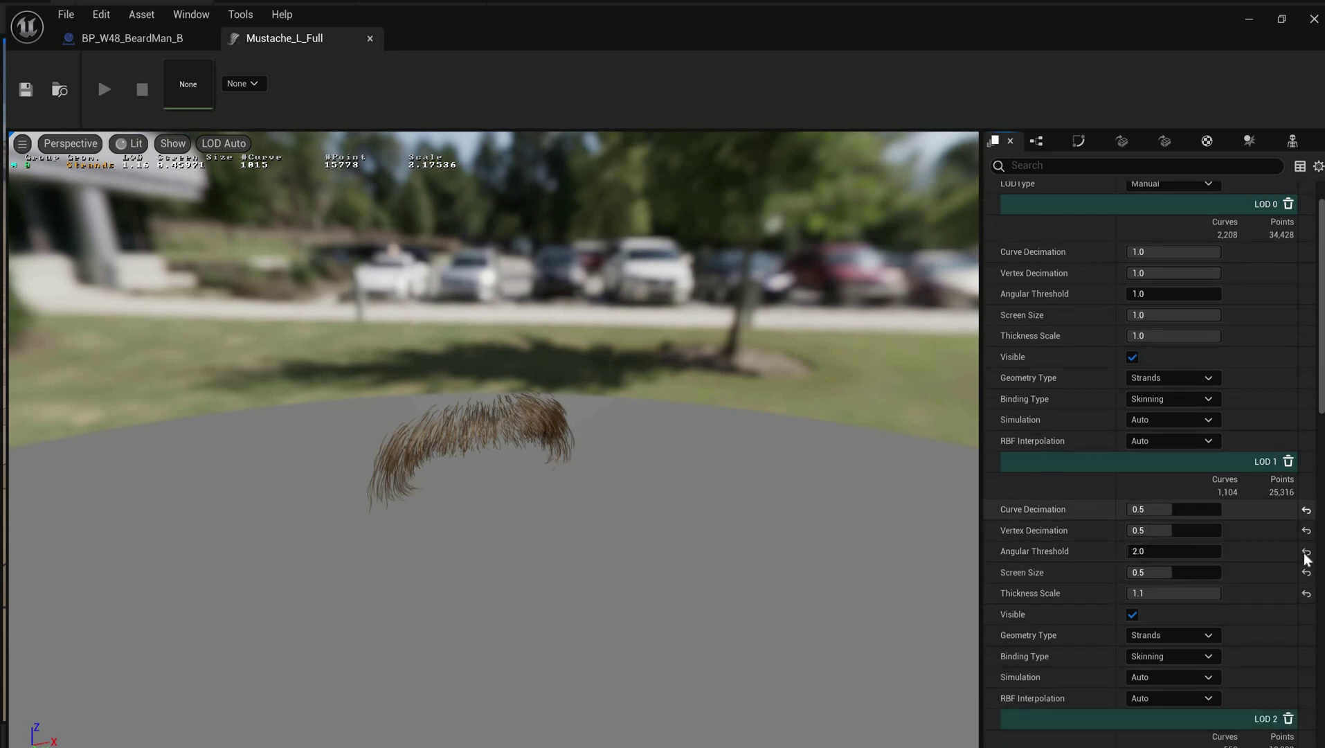
pyautogui.click(1307, 552)
pyautogui.click(1306, 531)
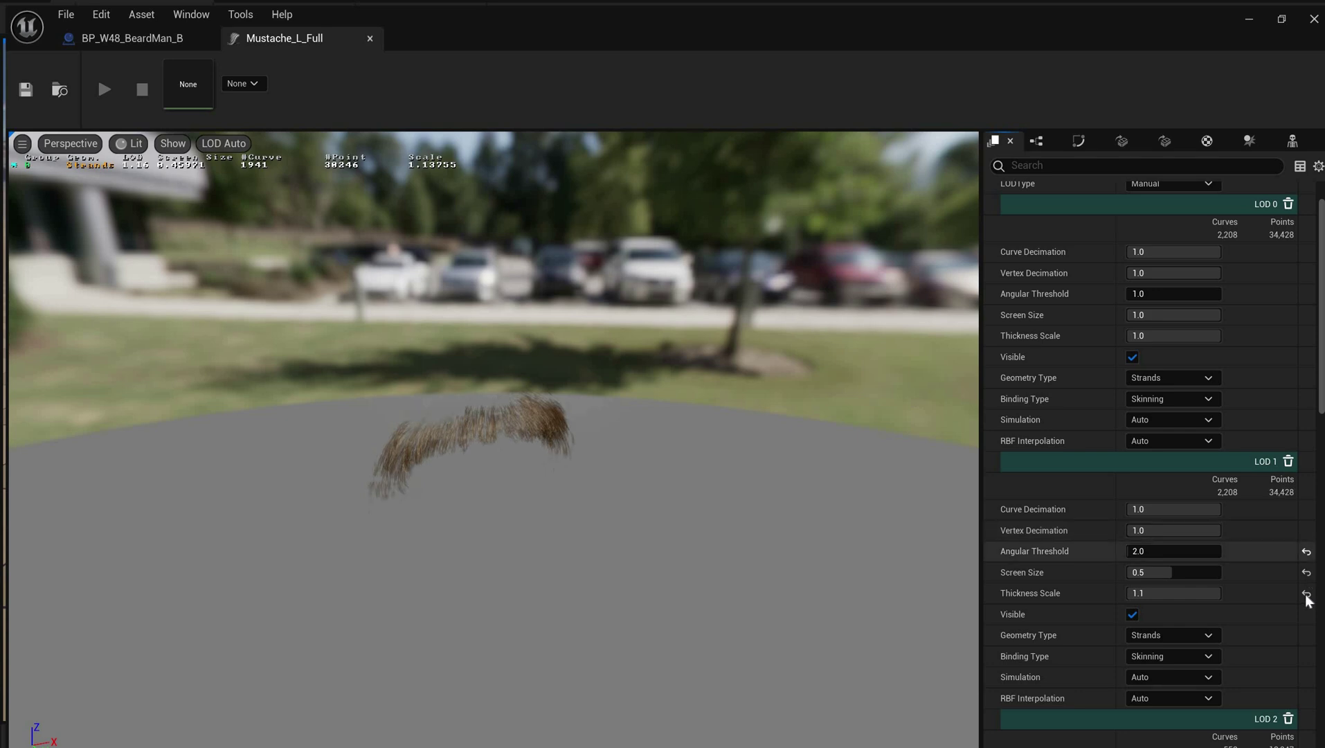
pyautogui.click(1306, 551)
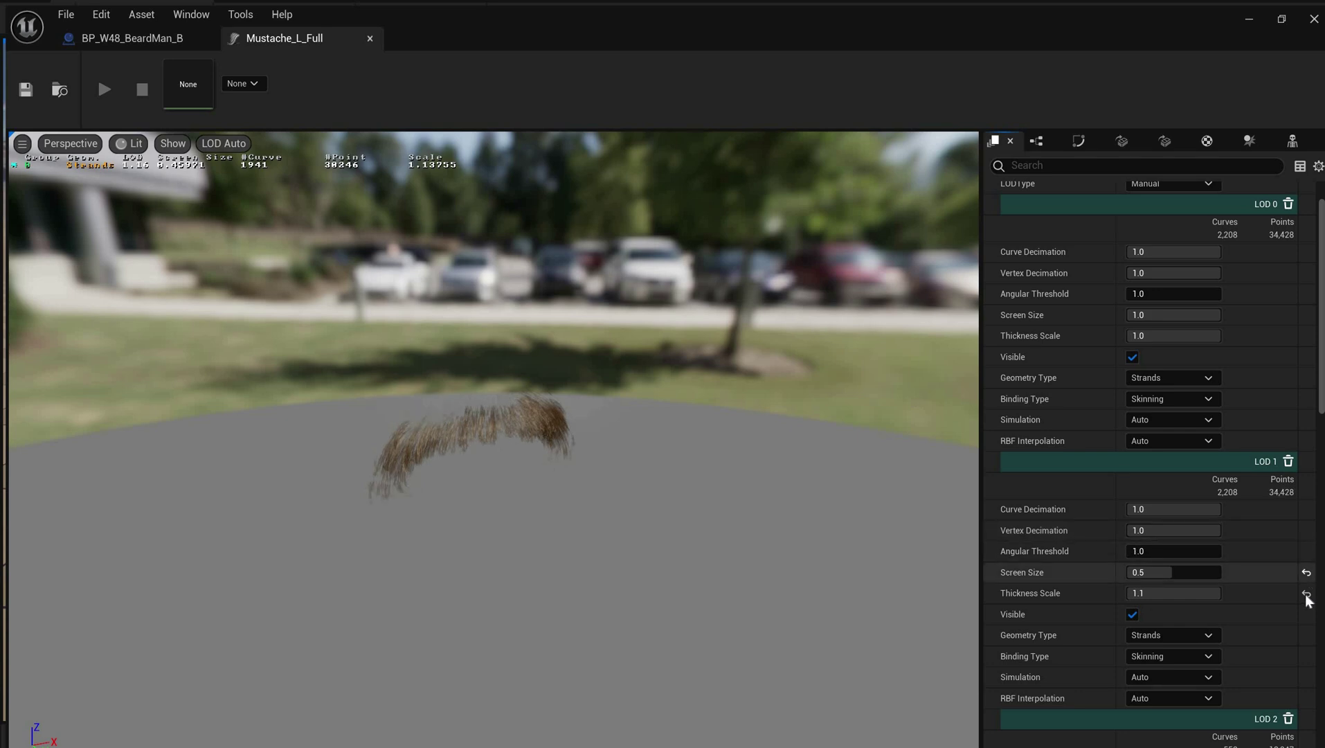
pyautogui.click(1307, 573)
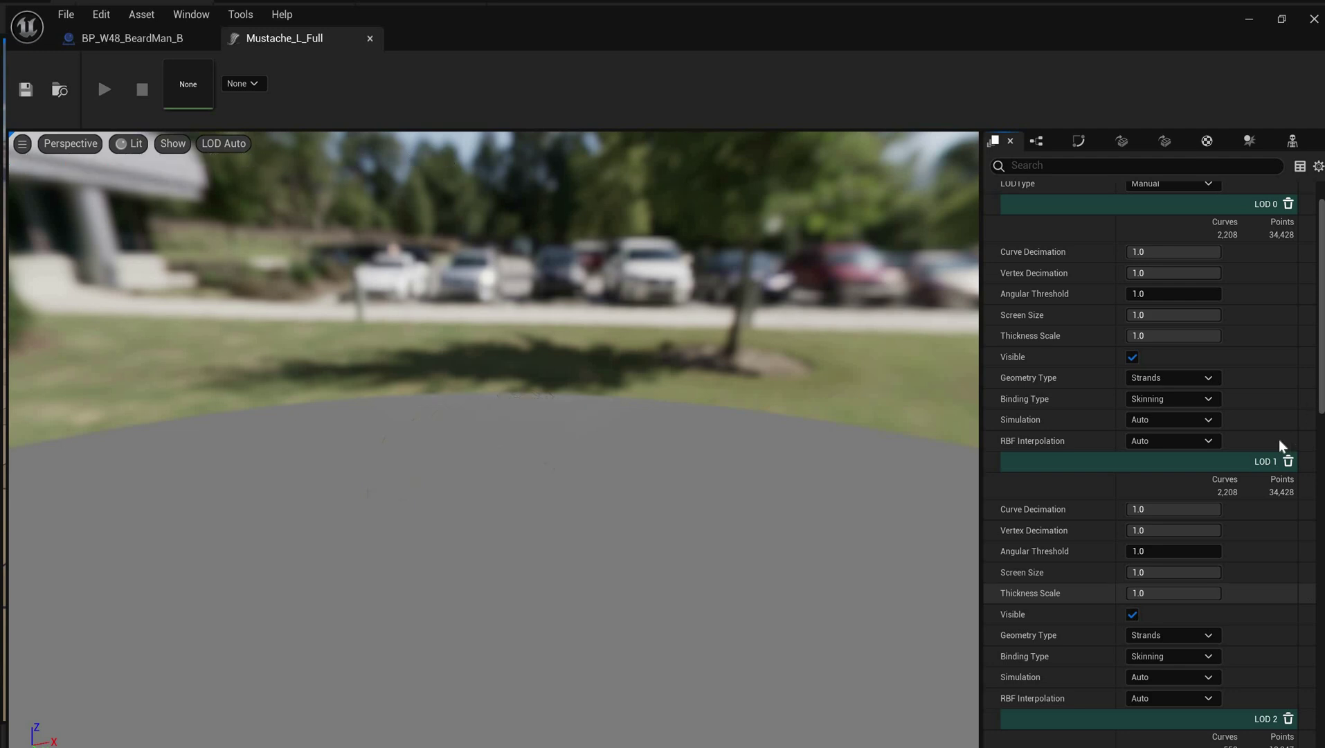
# Step: Reset the mustache groom's LOD 2 Geometry Type to Strands, and its Curve Decimation, Vertex Decimation, Angular Threshold and Screen Size to 1.0
pyautogui.scroll(-10, 1279, 439)
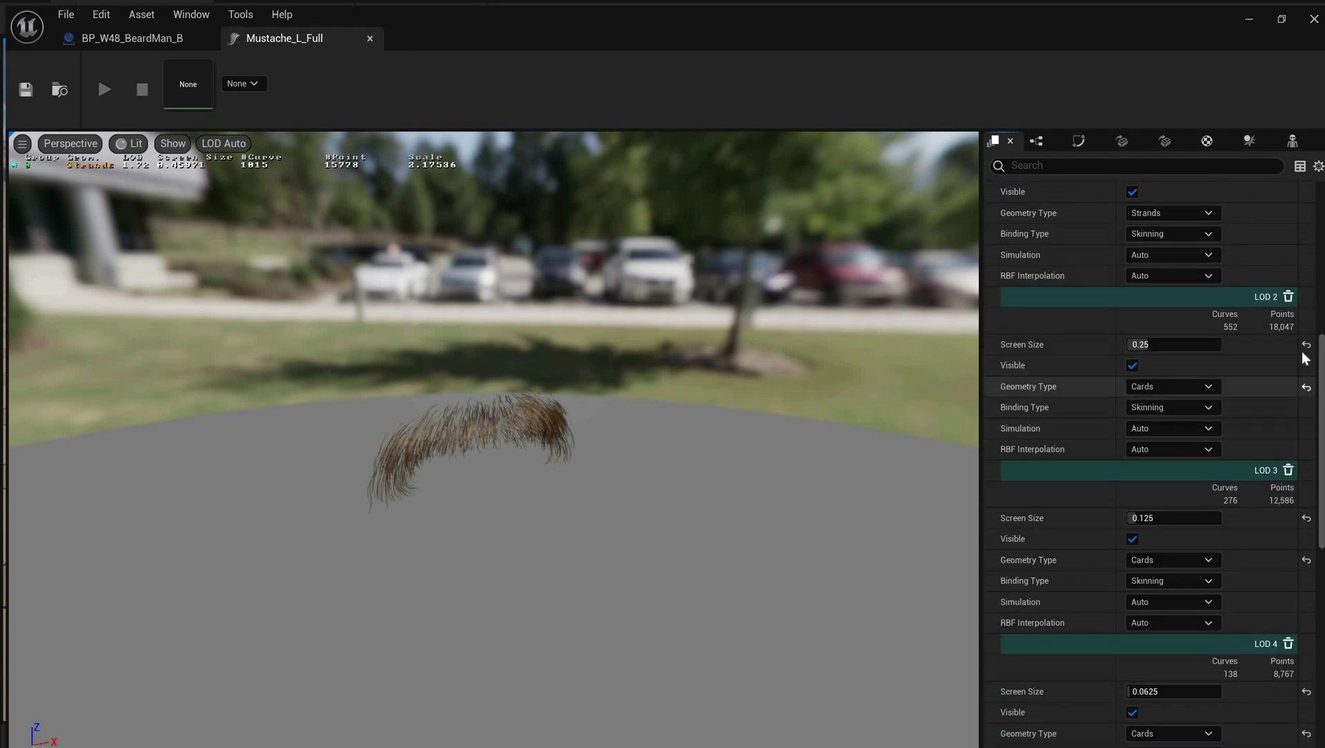
pyautogui.click(1306, 387)
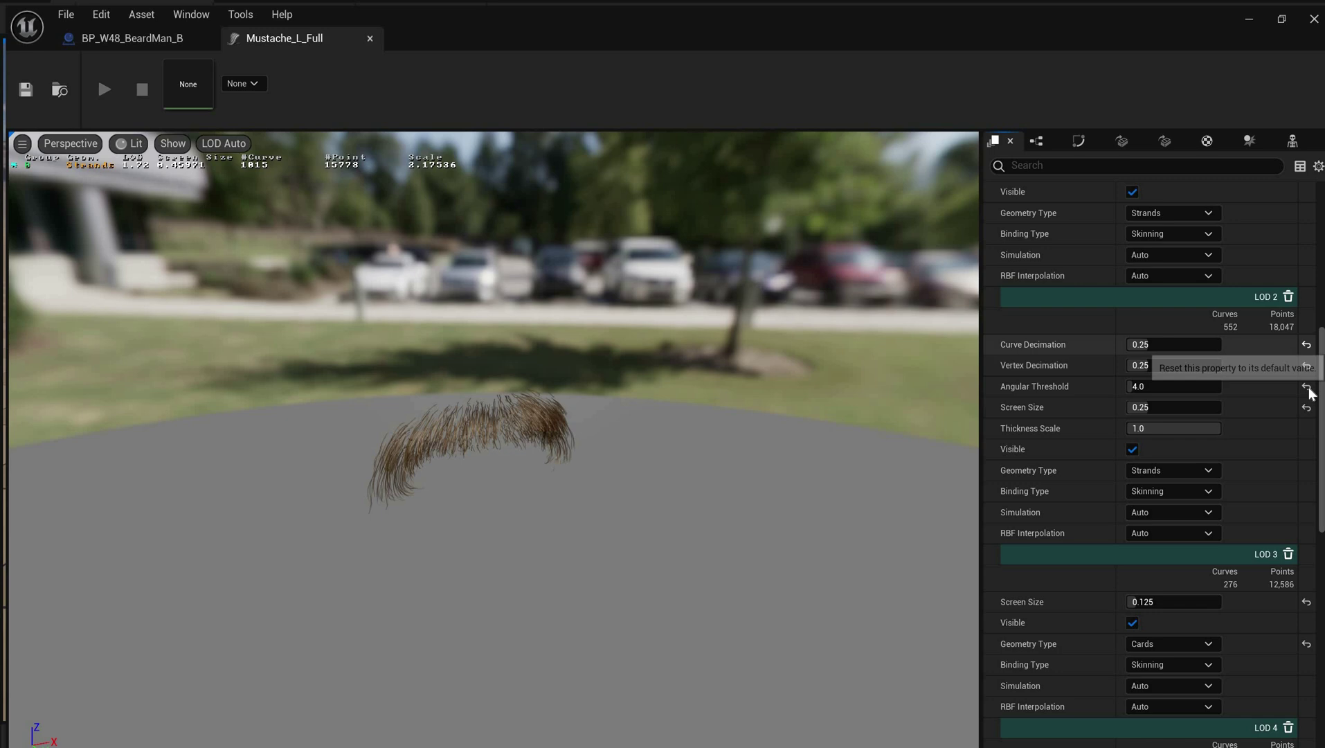
pyautogui.click(1307, 344)
pyautogui.click(1306, 365)
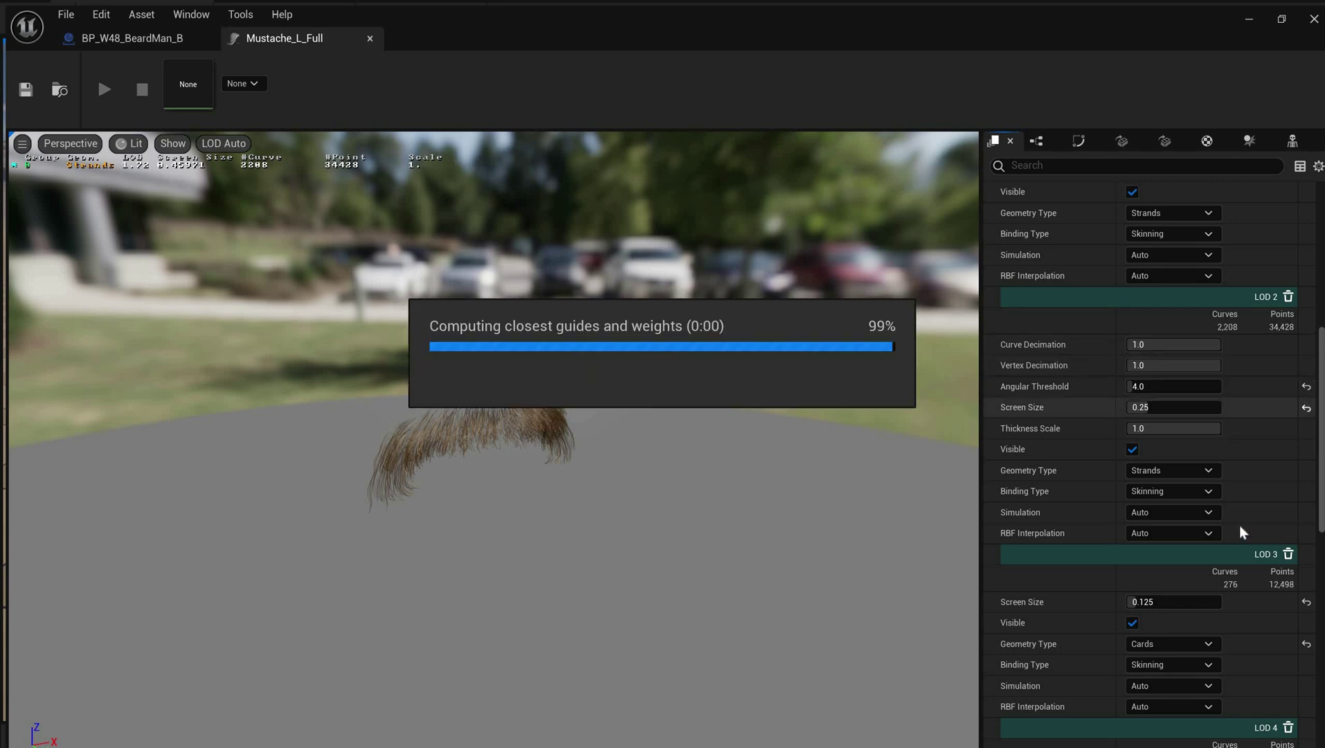
pyautogui.click(1307, 408)
pyautogui.click(1306, 386)
# Step: Reset the mustache groom's LOD 3 Geometry Type to Strands, and its Curve Decimation, Vertex Decimation, Angular Threshold and Screen Size to 1.0
pyautogui.scroll(-5, 1303, 471)
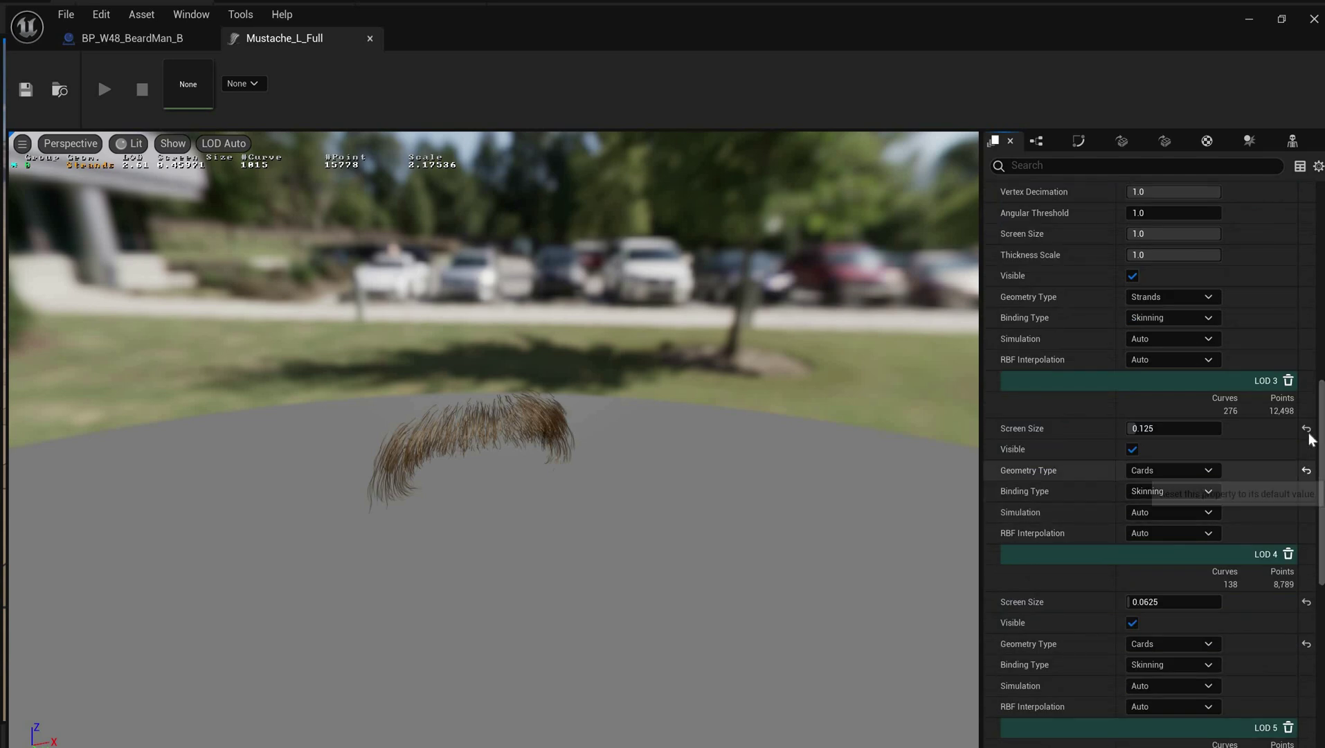
pyautogui.click(1307, 470)
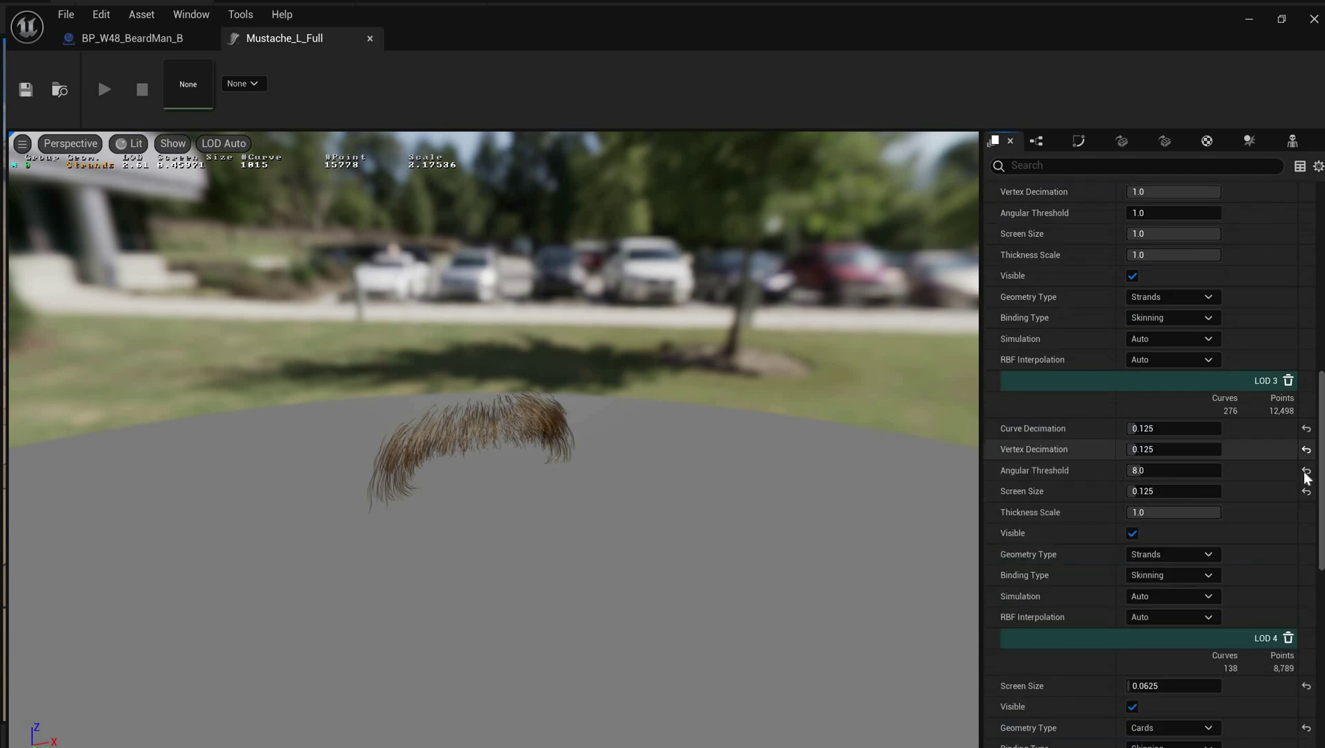
pyautogui.click(1306, 428)
pyautogui.click(1306, 449)
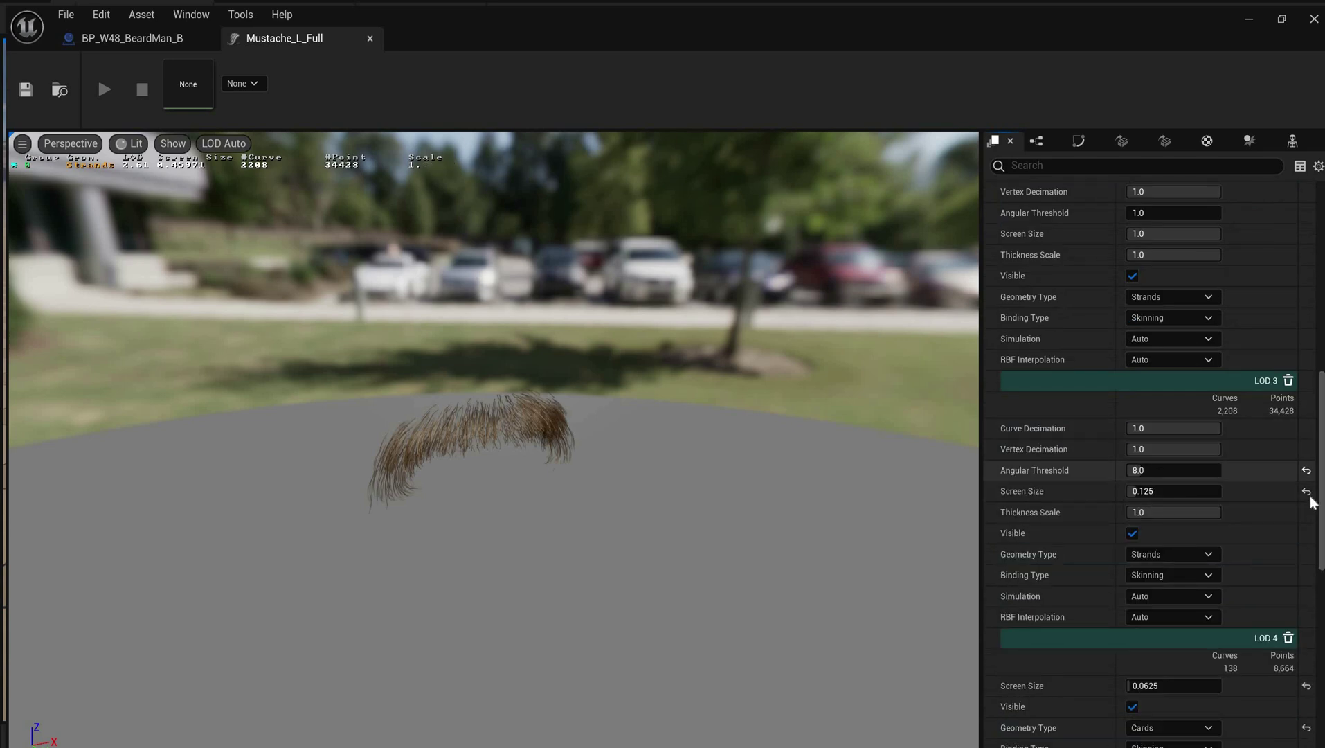
pyautogui.click(1307, 471)
pyautogui.click(1306, 491)
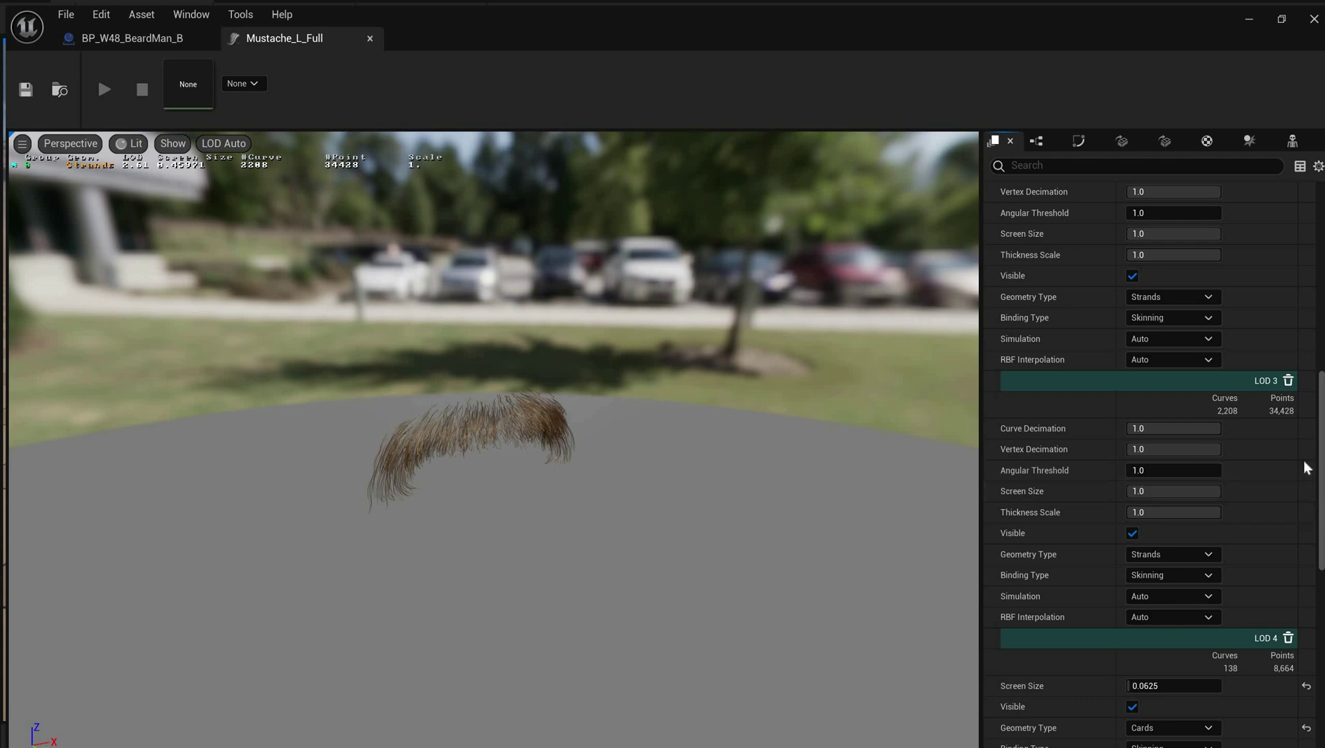
# Step: Reset the mustache groom's LOD 4 Geometry Type to Strands, and its Curve Decimation, Vertex Decimation, Angular Threshold and Screen Size to 1.0
pyautogui.scroll(-5, 1307, 438)
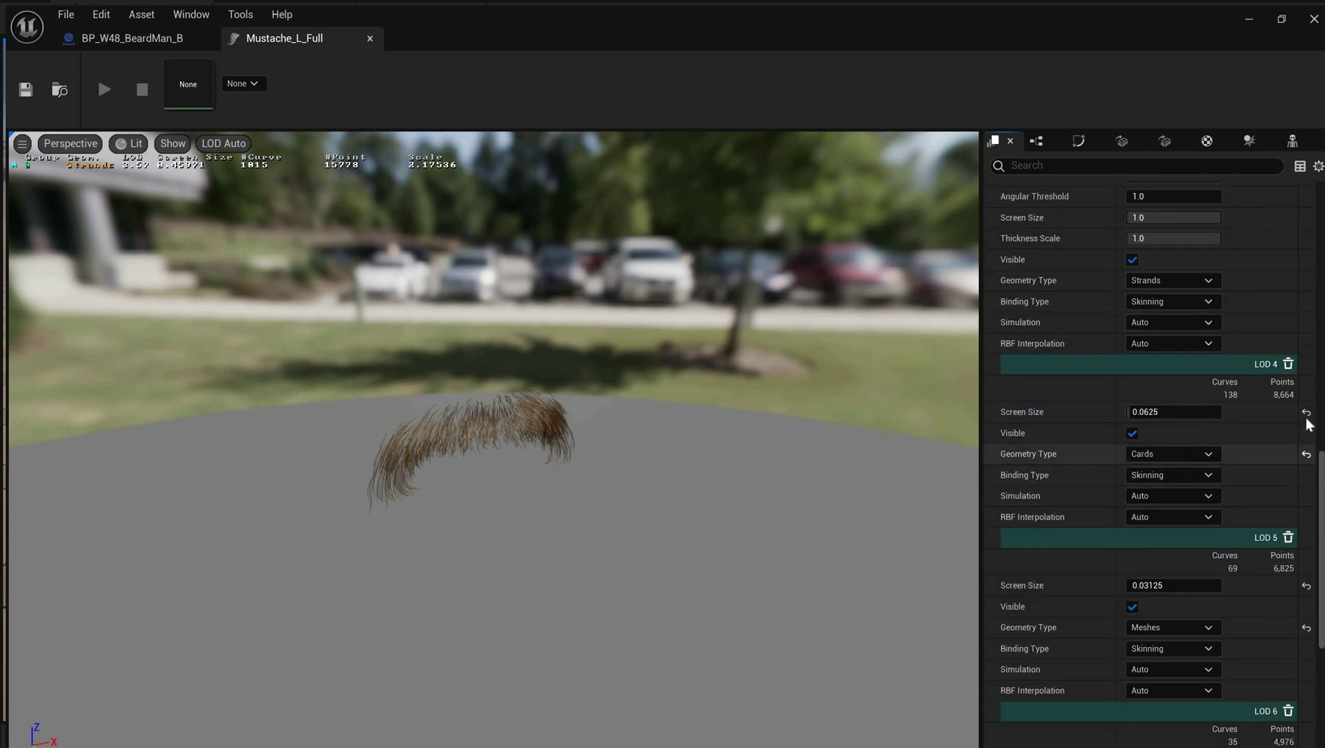
pyautogui.click(1307, 454)
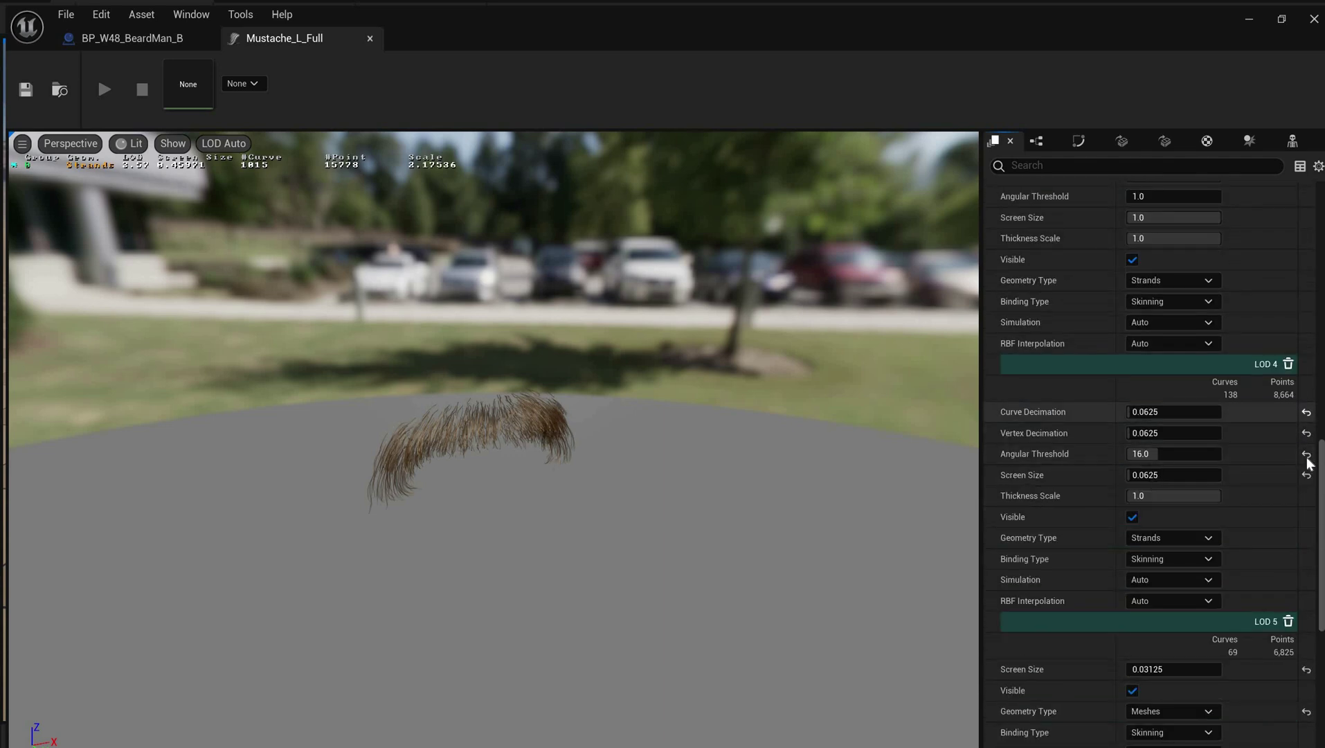
pyautogui.click(1306, 412)
pyautogui.click(1307, 433)
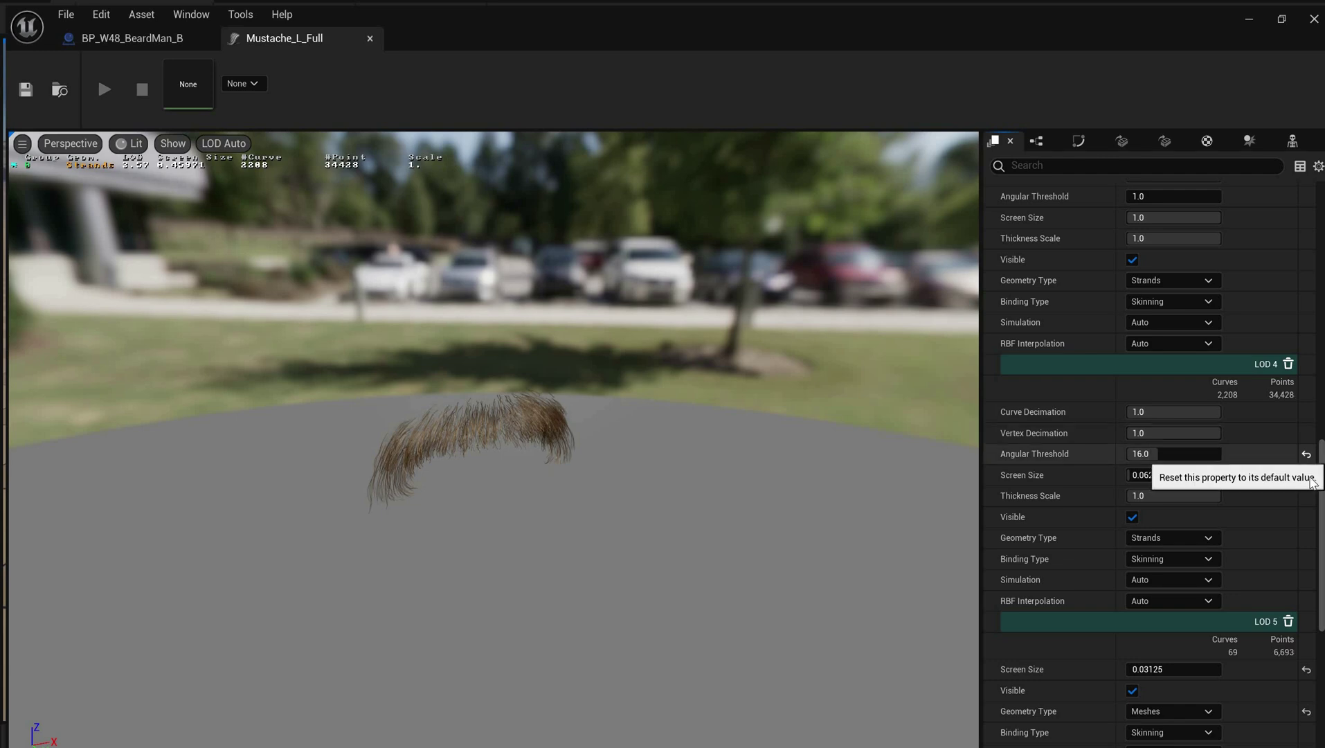
pyautogui.click(1306, 453)
pyautogui.click(1306, 476)
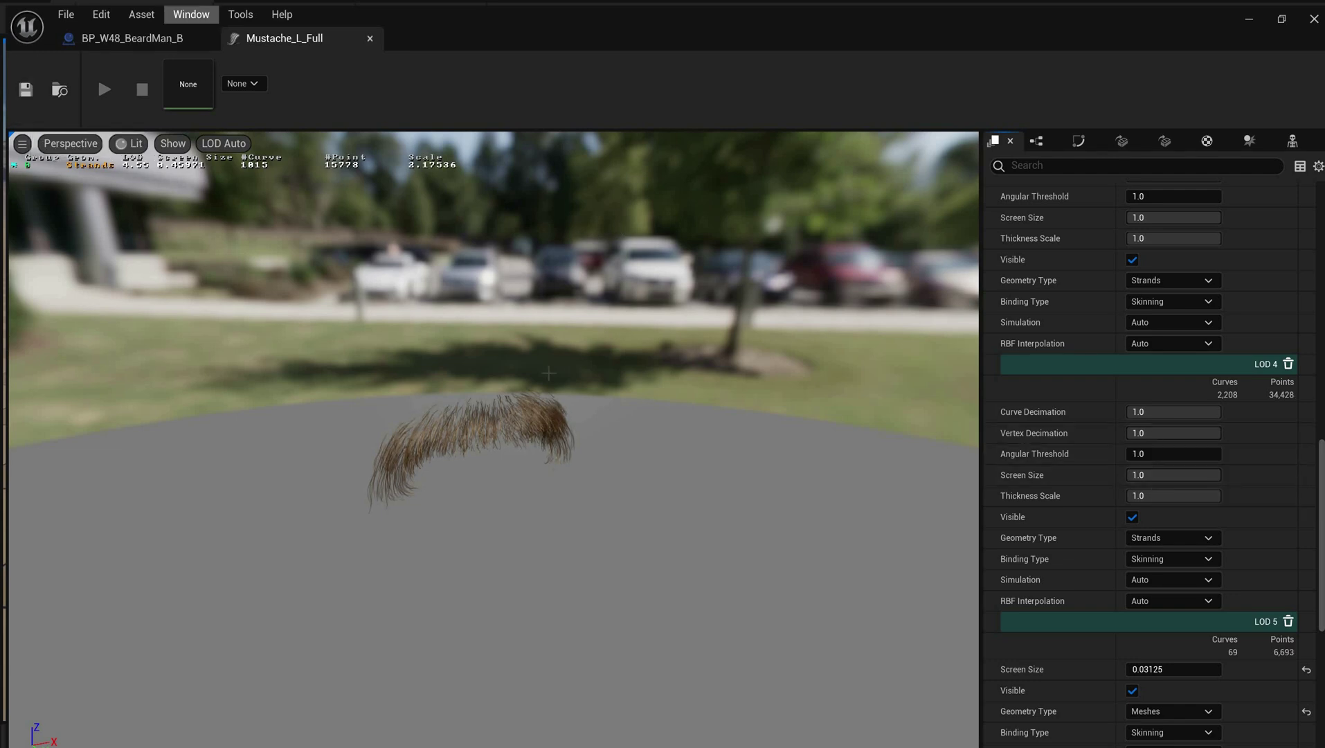
# Step: Examine the character's beard and mustache at near and far camera distances in the BP_W48_BeardMan_B blueprint viewport
pyautogui.click(132, 39)
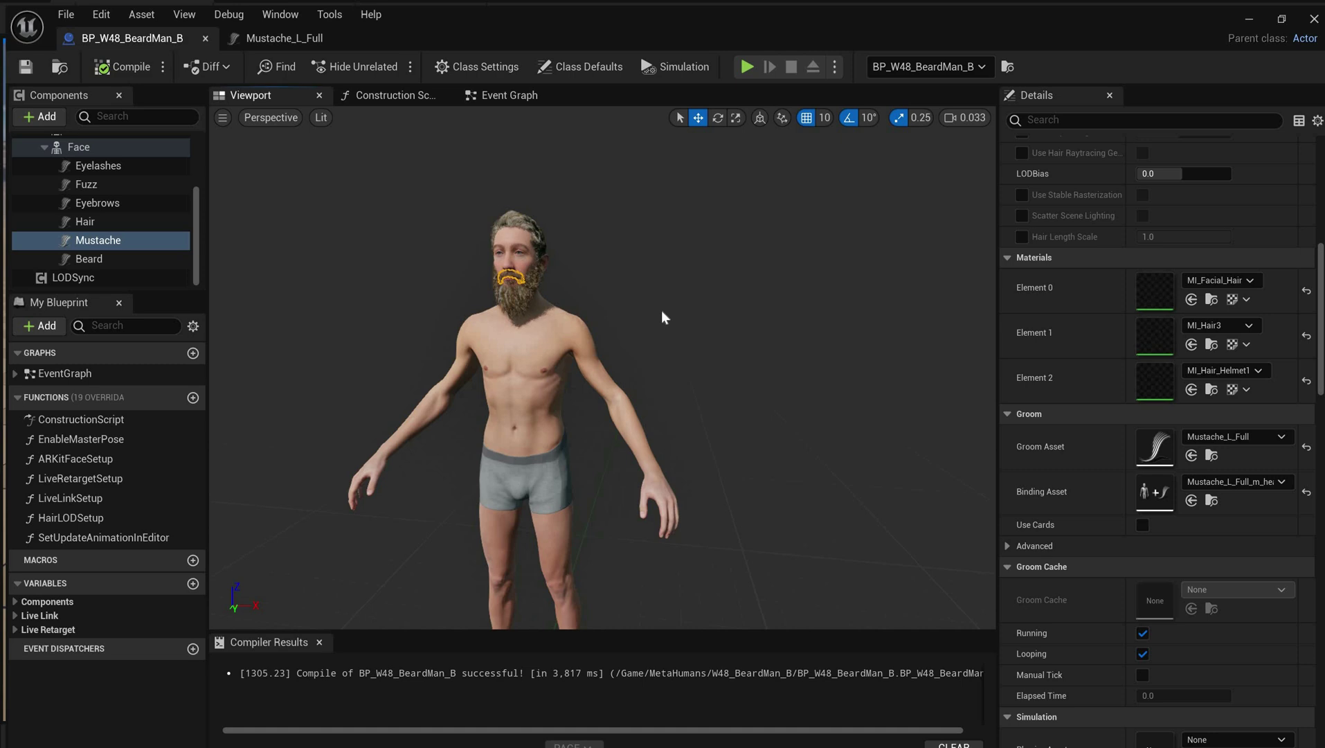
pyautogui.click(662, 311)
pyautogui.scroll(5, 662, 311)
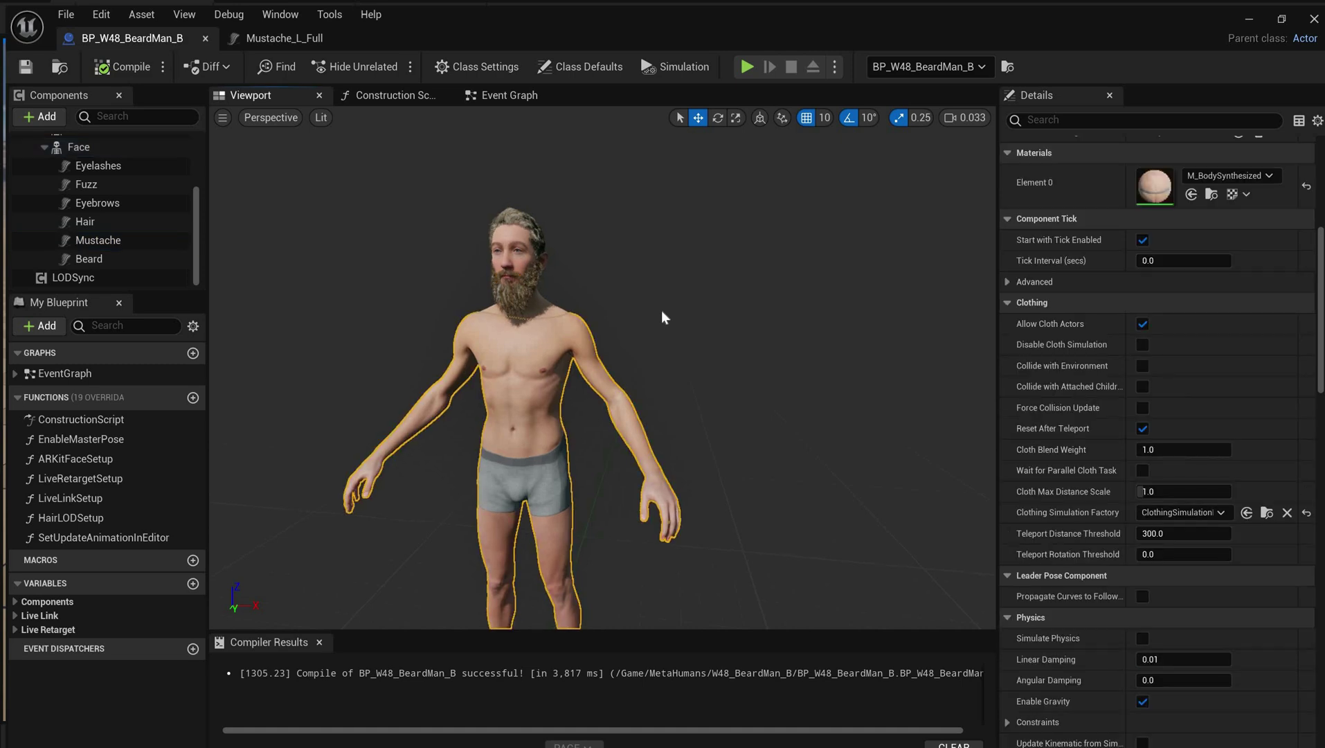
pyautogui.scroll(2, 661, 310)
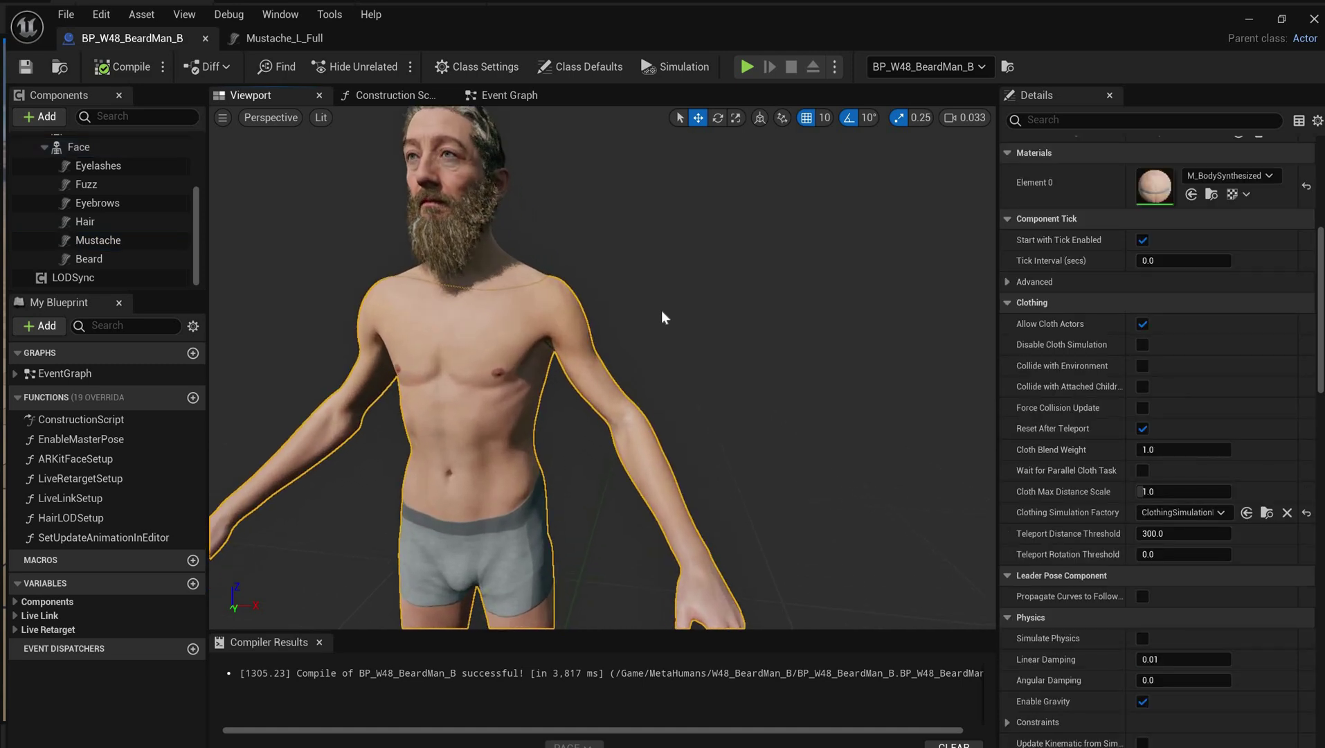
pyautogui.scroll(-6, 661, 311)
pyautogui.scroll(5, 662, 311)
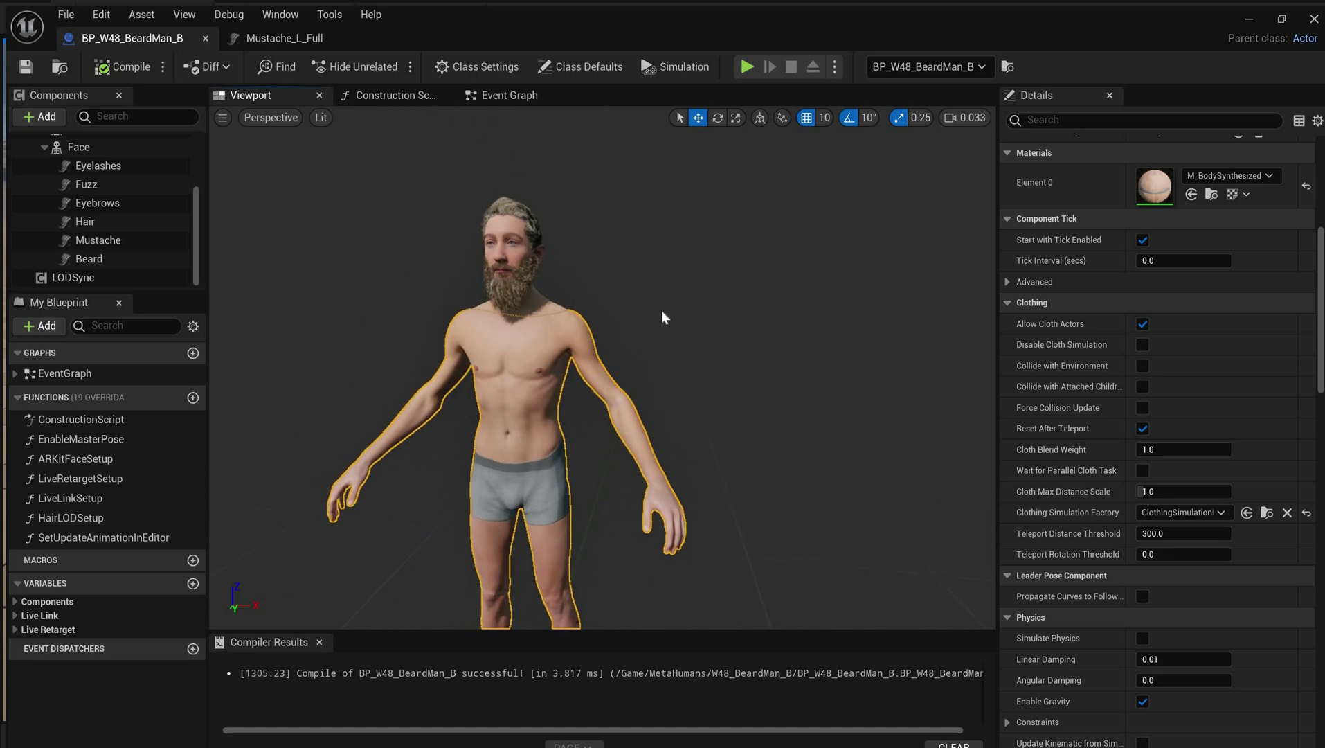
pyautogui.scroll(-6, 661, 310)
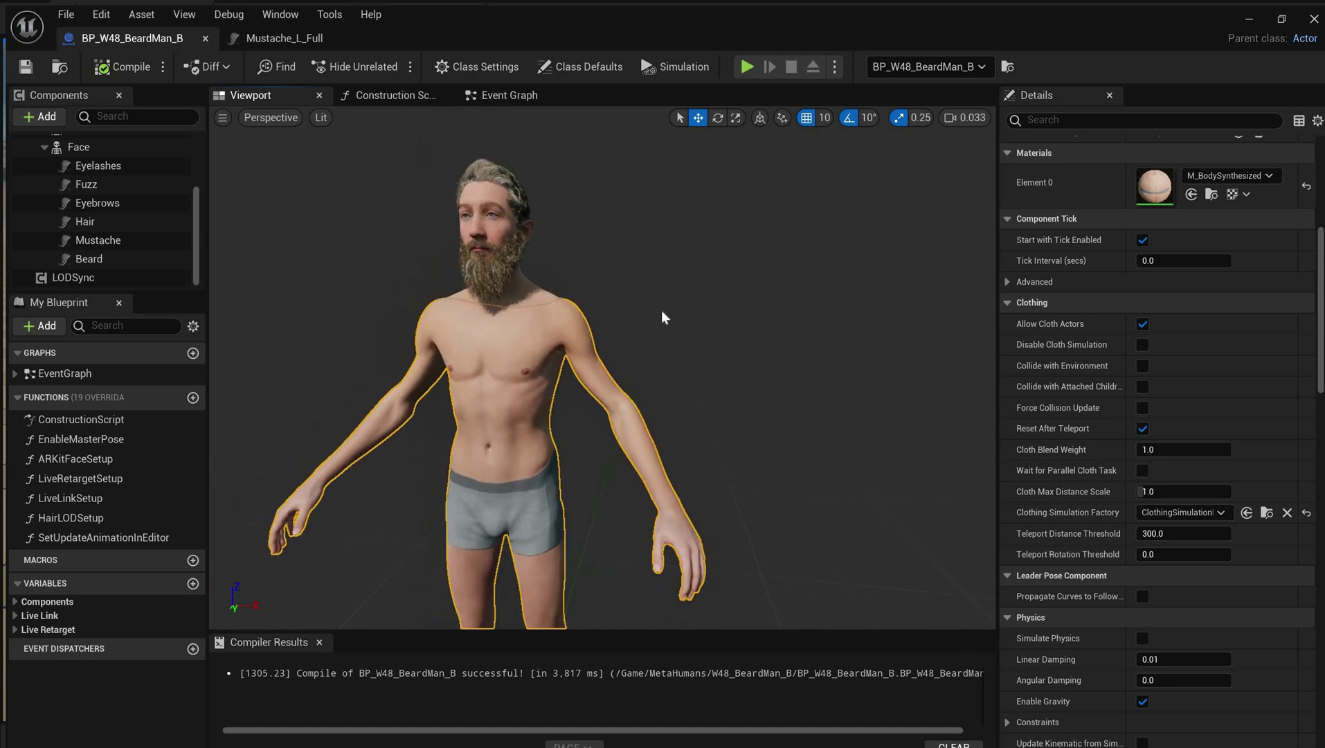
pyautogui.scroll(-4, 662, 310)
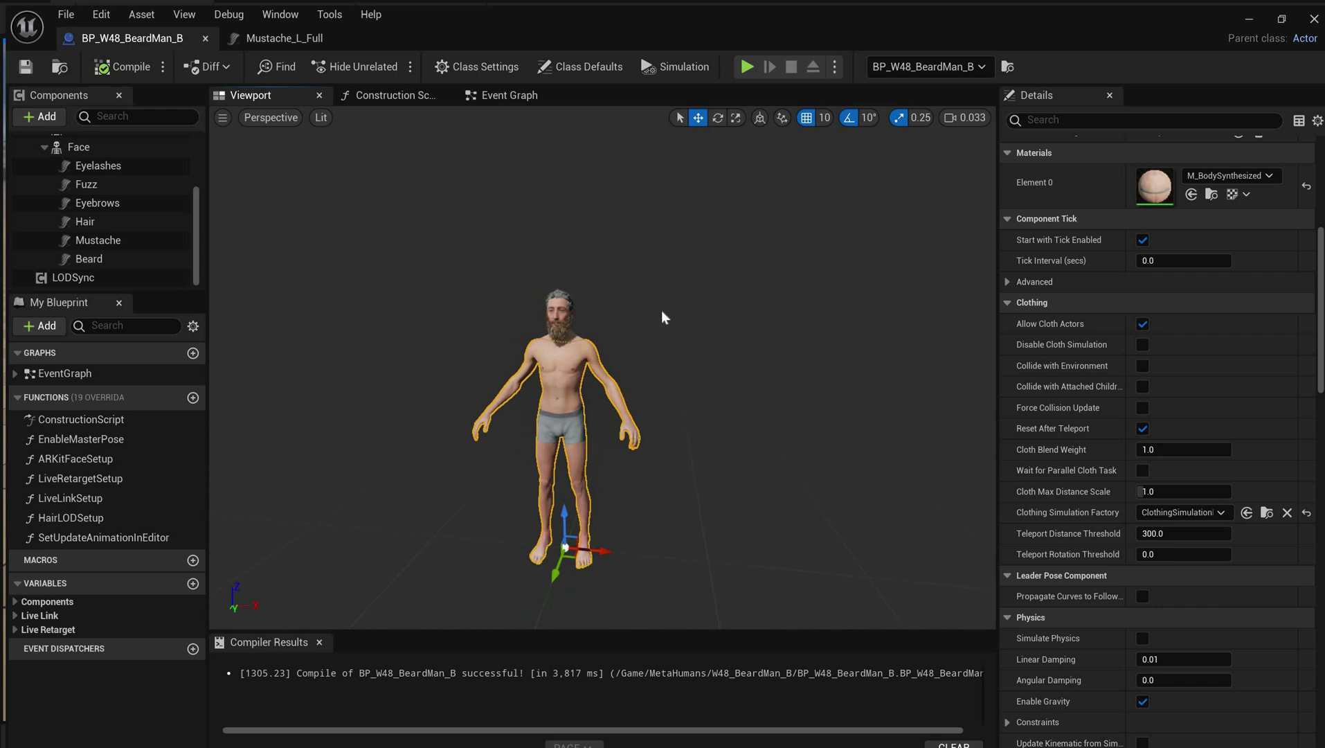
pyautogui.scroll(3, 661, 311)
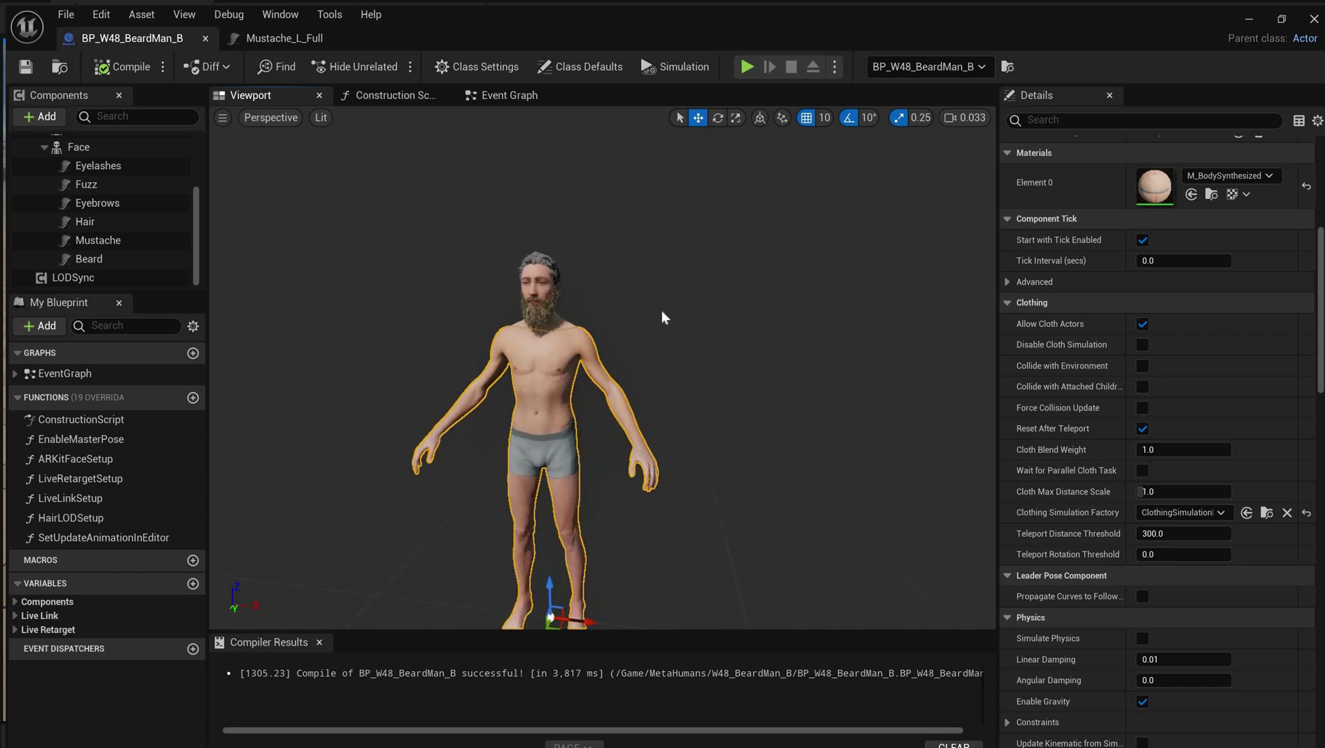
# Step: Set the LODSync component's Forced LOD to 0 in the character blueprint
pyautogui.click(77, 277)
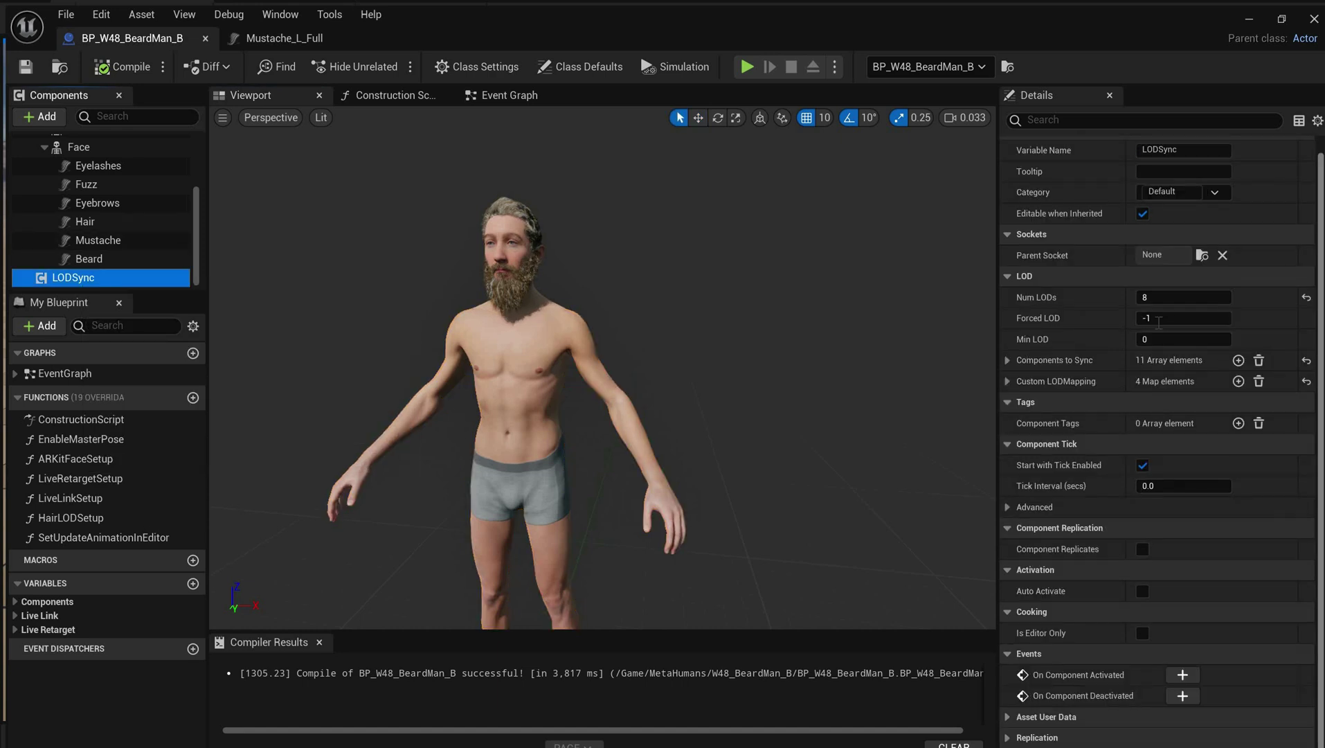
pyautogui.click(1163, 318)
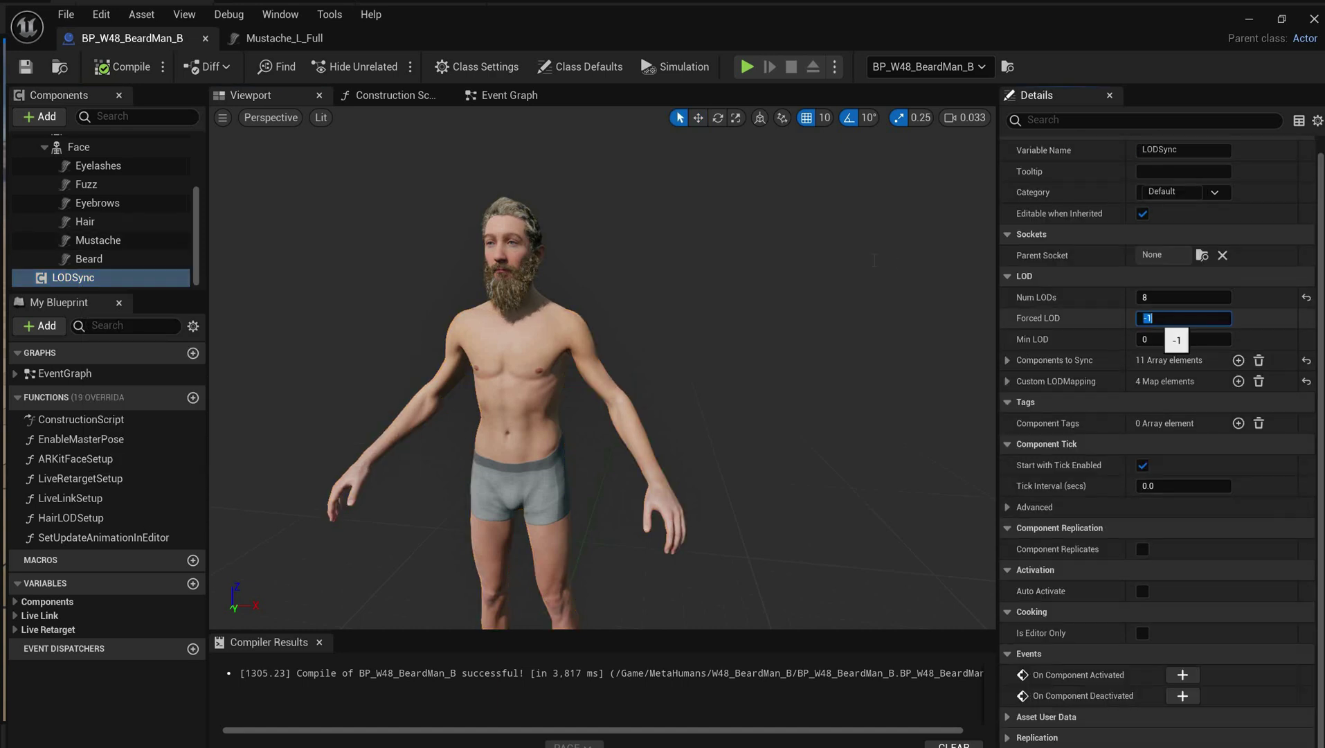
pyautogui.write('0')
pyautogui.press('Return')
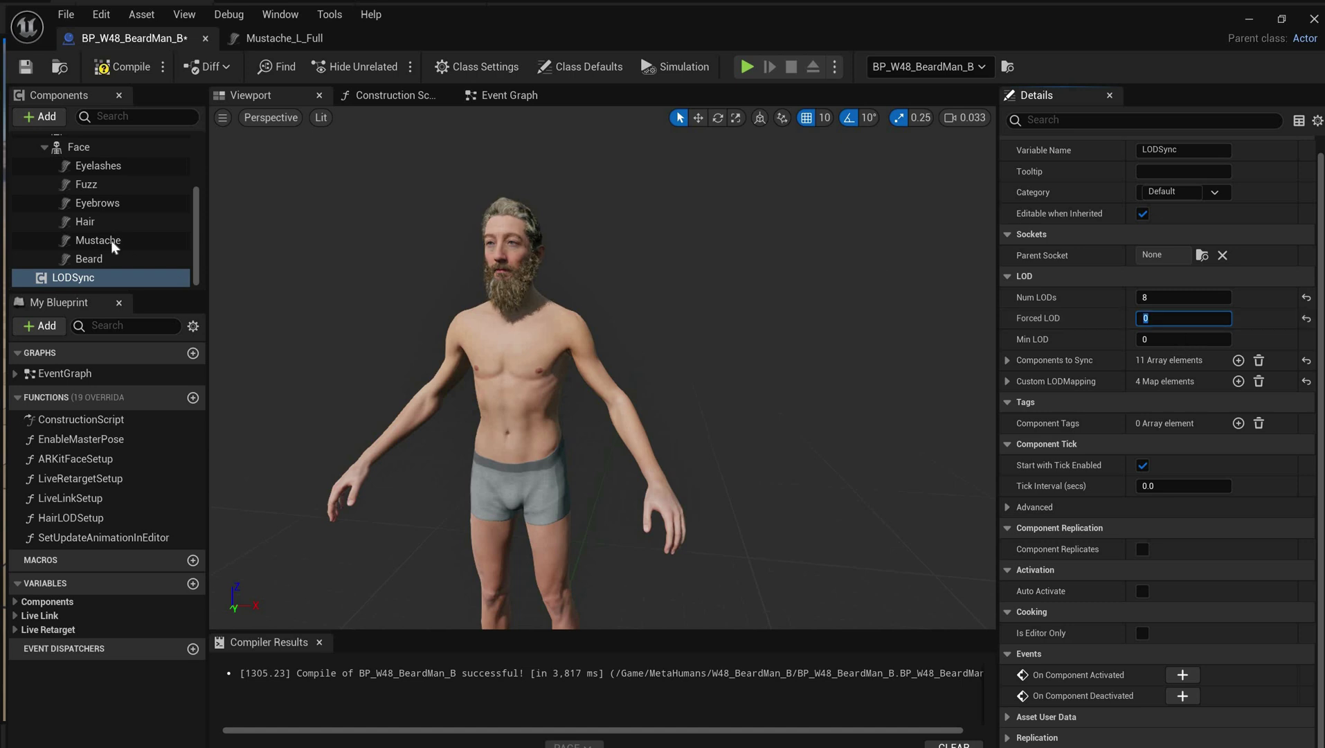
# Step: Compile and save the BP_W48_BeardMan_B blueprint, then close it to return to the level
pyautogui.click(97, 240)
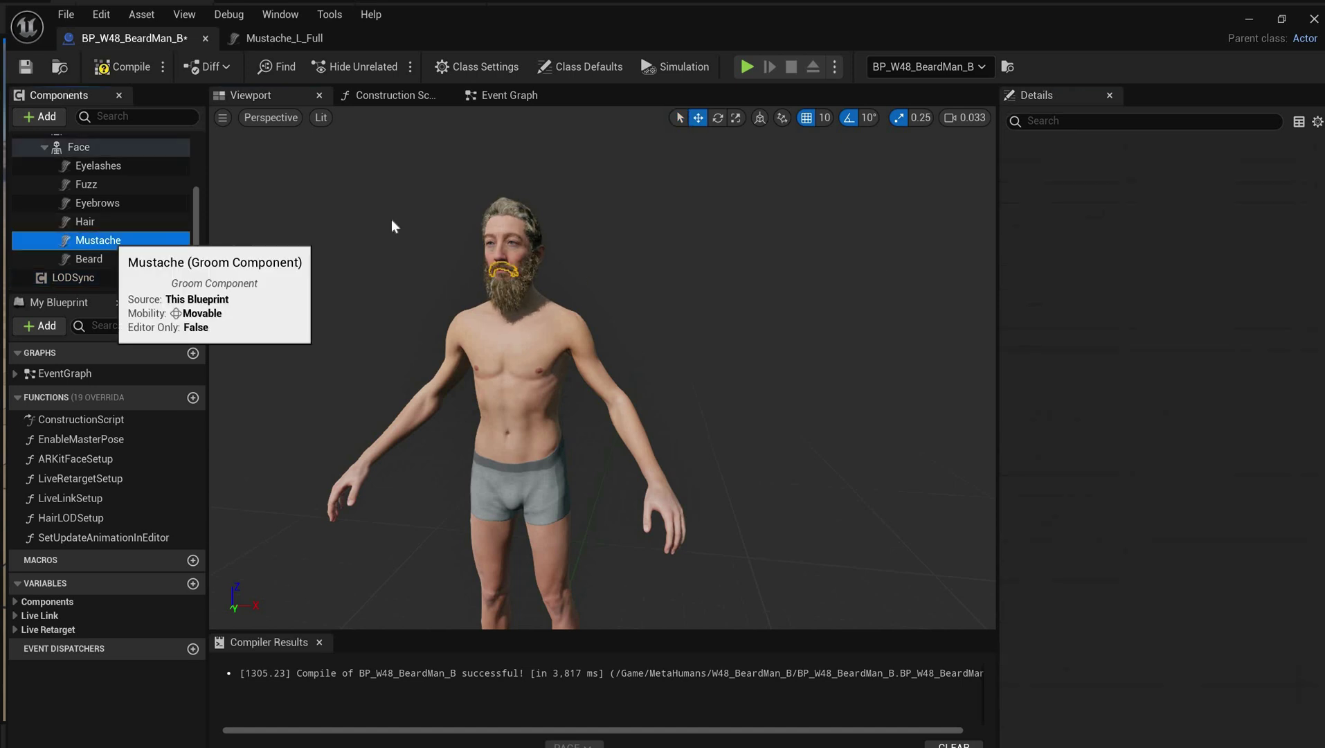
pyautogui.scroll(-3, 1198, 450)
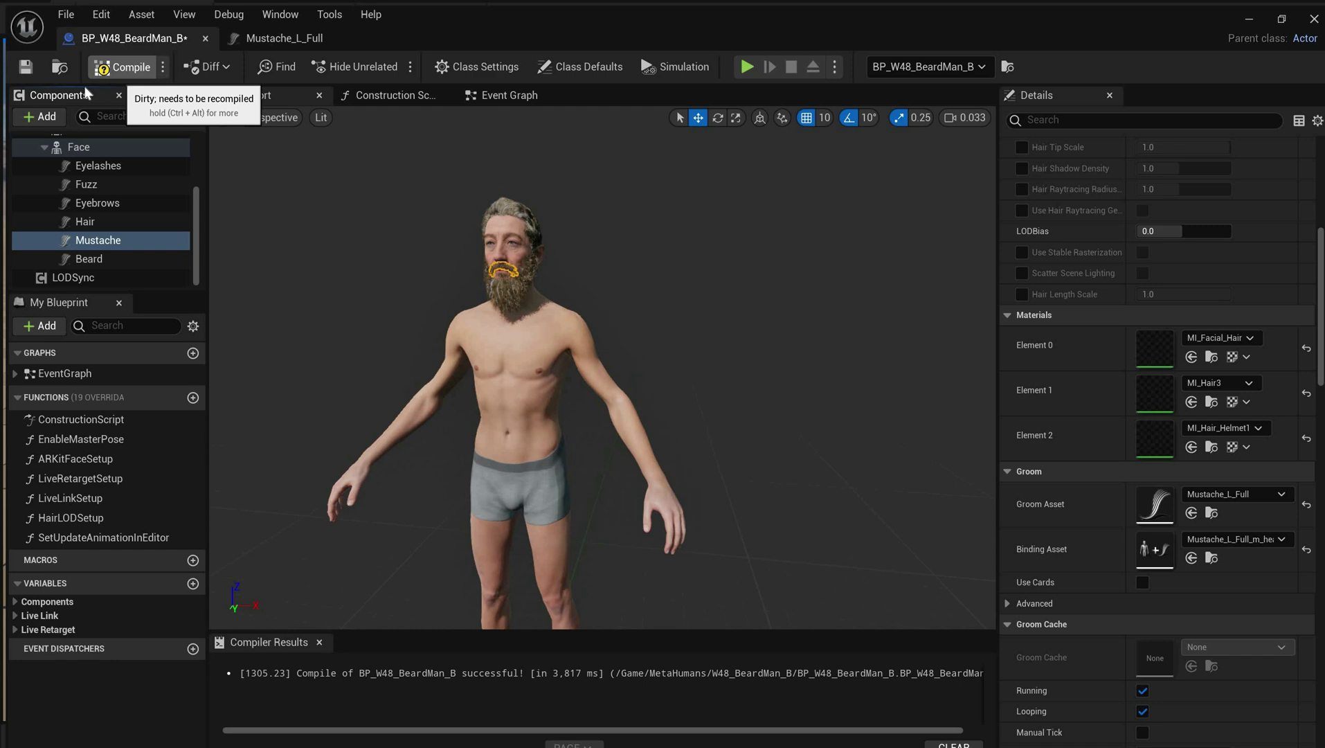
pyautogui.click(122, 66)
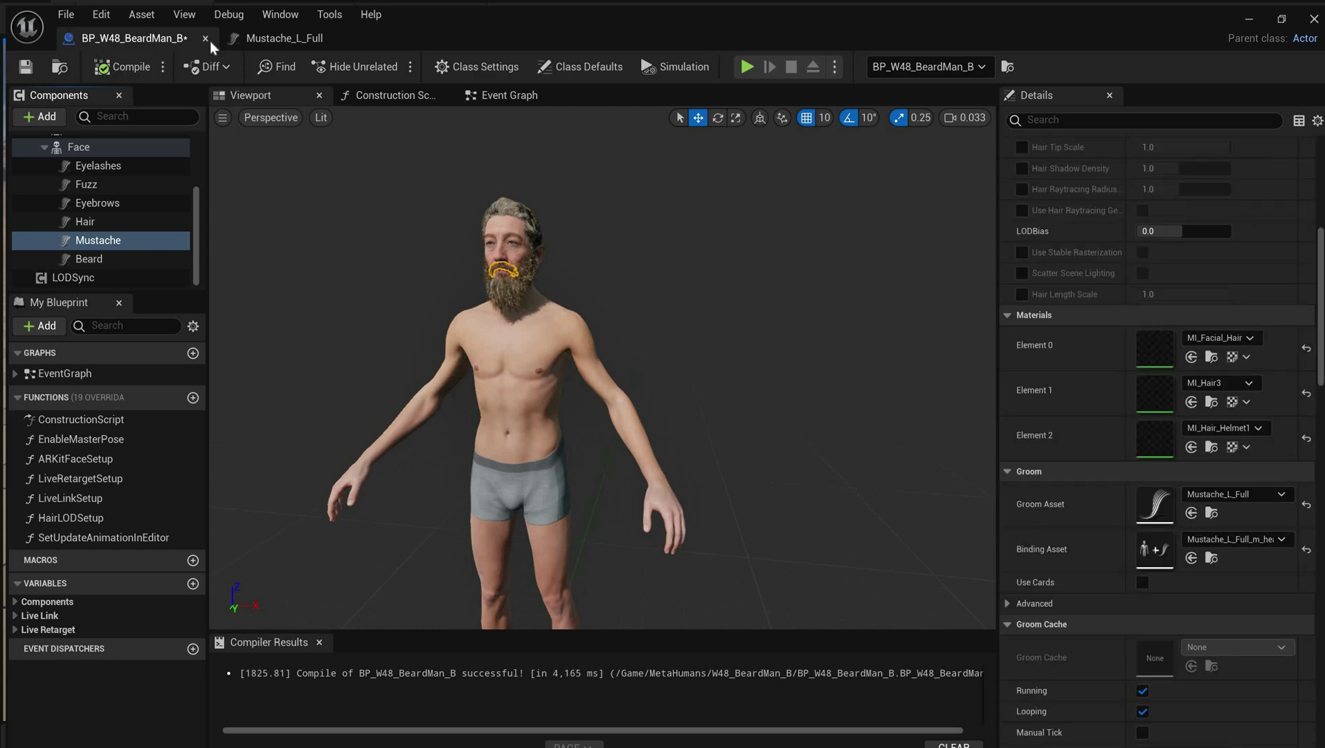
pyautogui.hotkey('ctrl', 's')
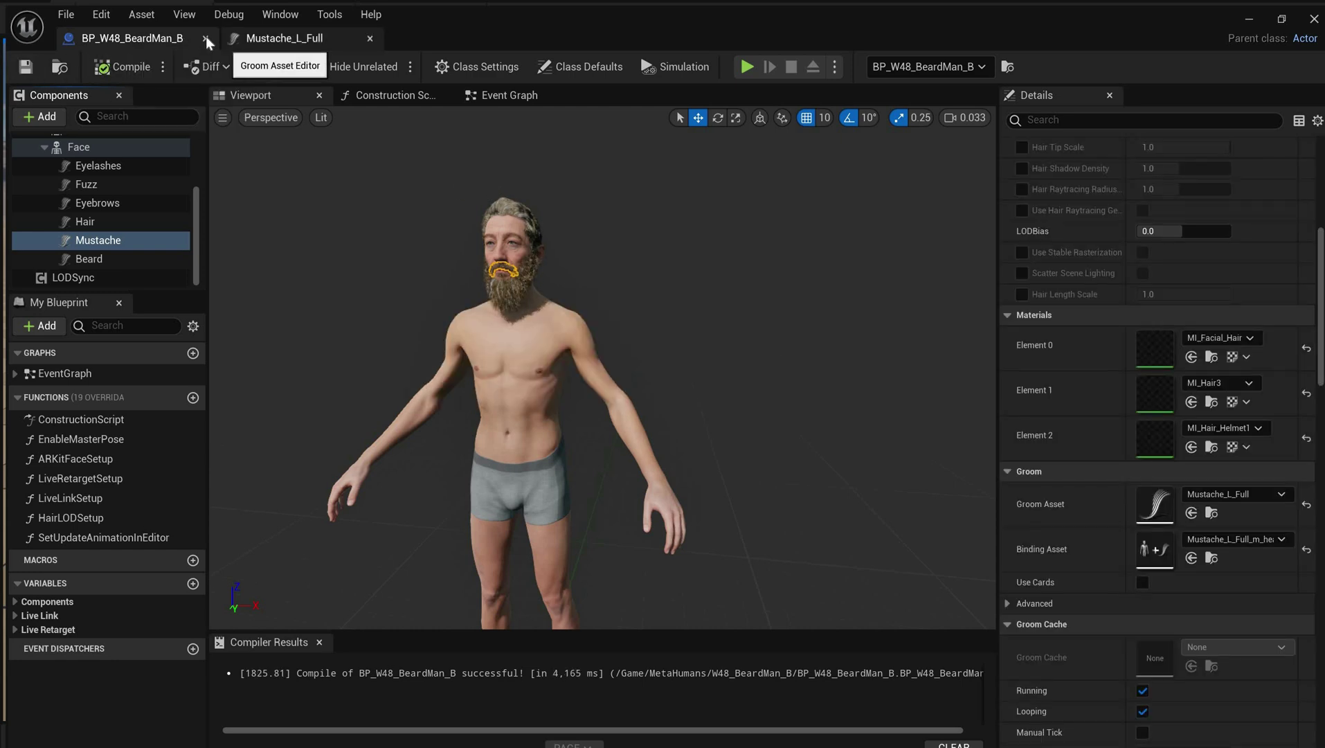
pyautogui.click(206, 38)
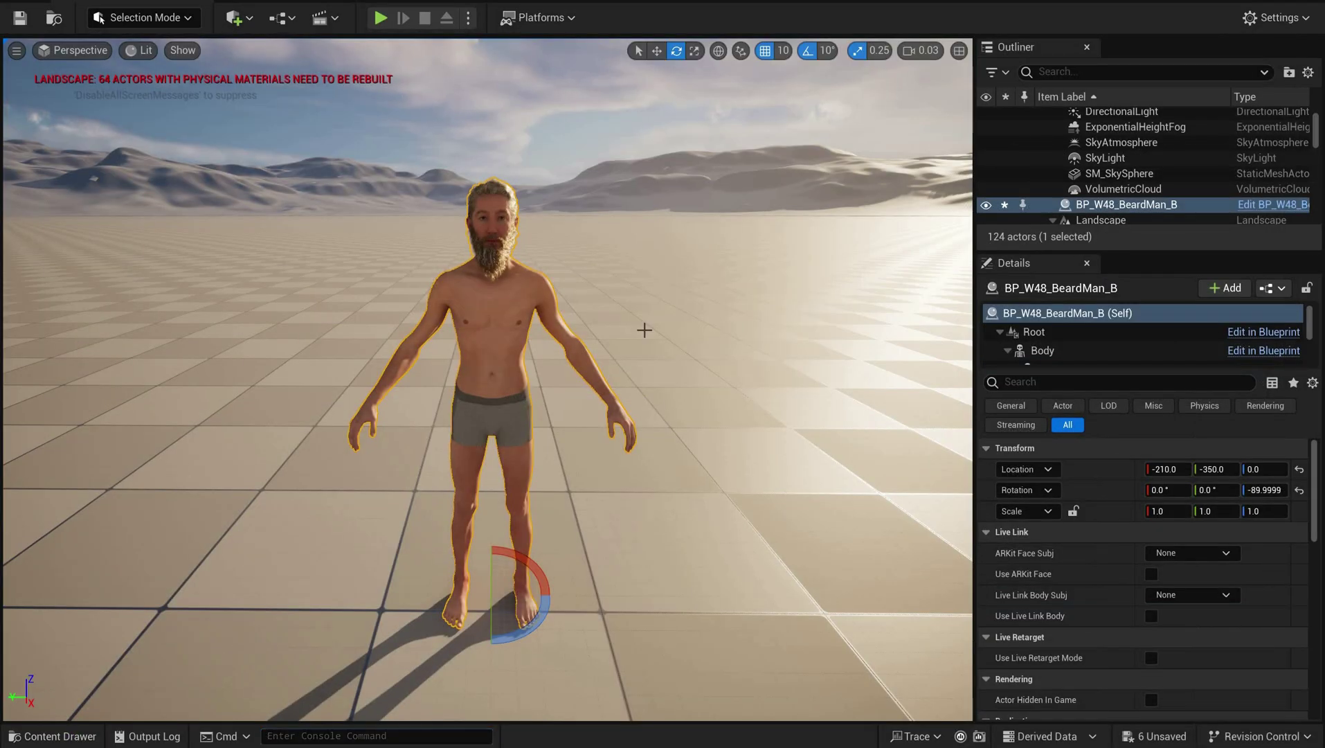
# Step: Examine the character's beard and mustache in the level from varying camera distances
pyautogui.moveTo(643, 330); pyautogui.dragTo(644, 330, button='right')
pyautogui.scroll(-5, 644, 329)
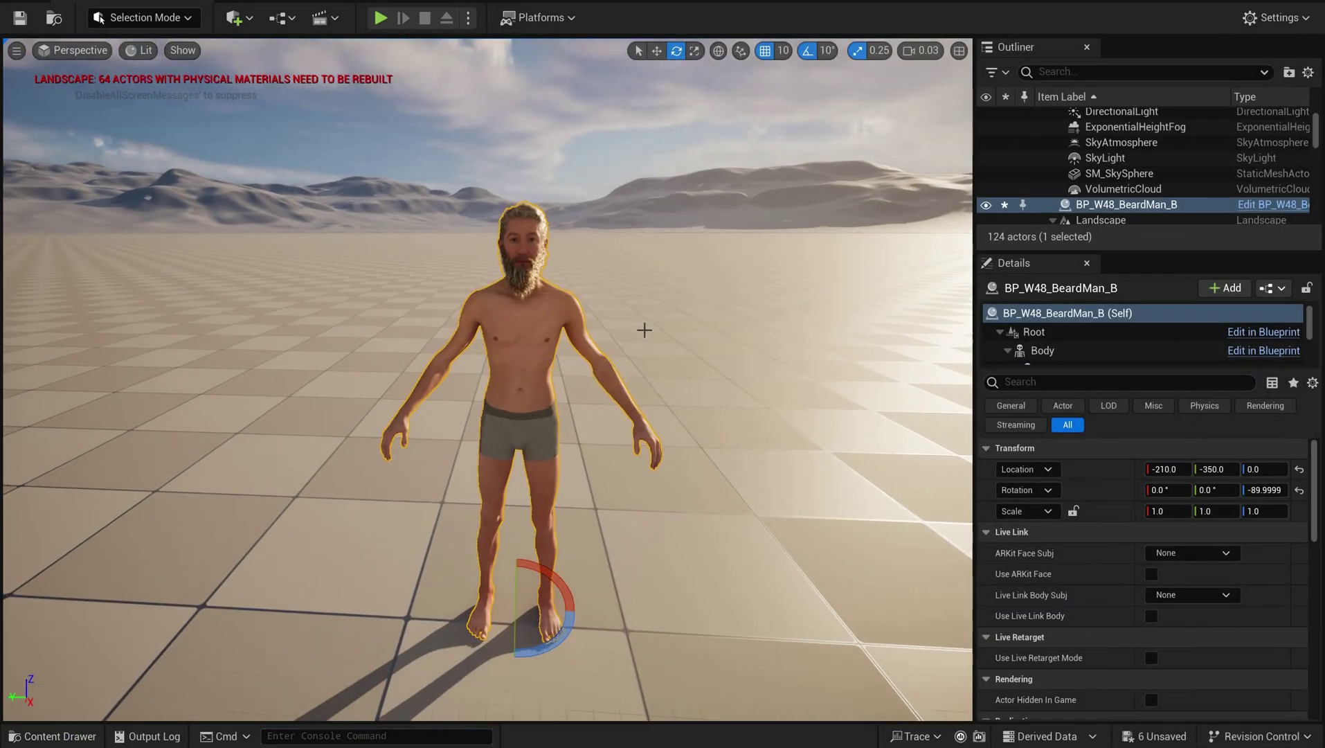
pyautogui.scroll(-5, 644, 329)
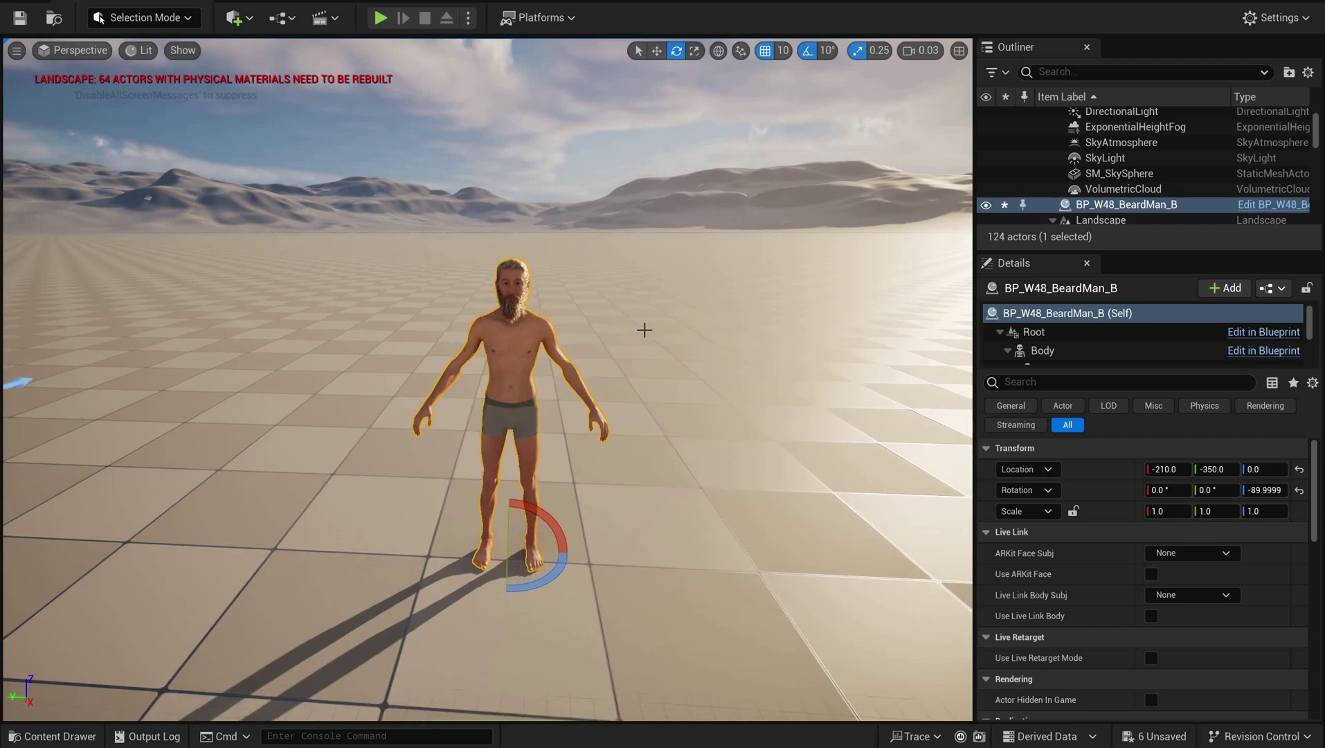
pyautogui.scroll(-5, 644, 330)
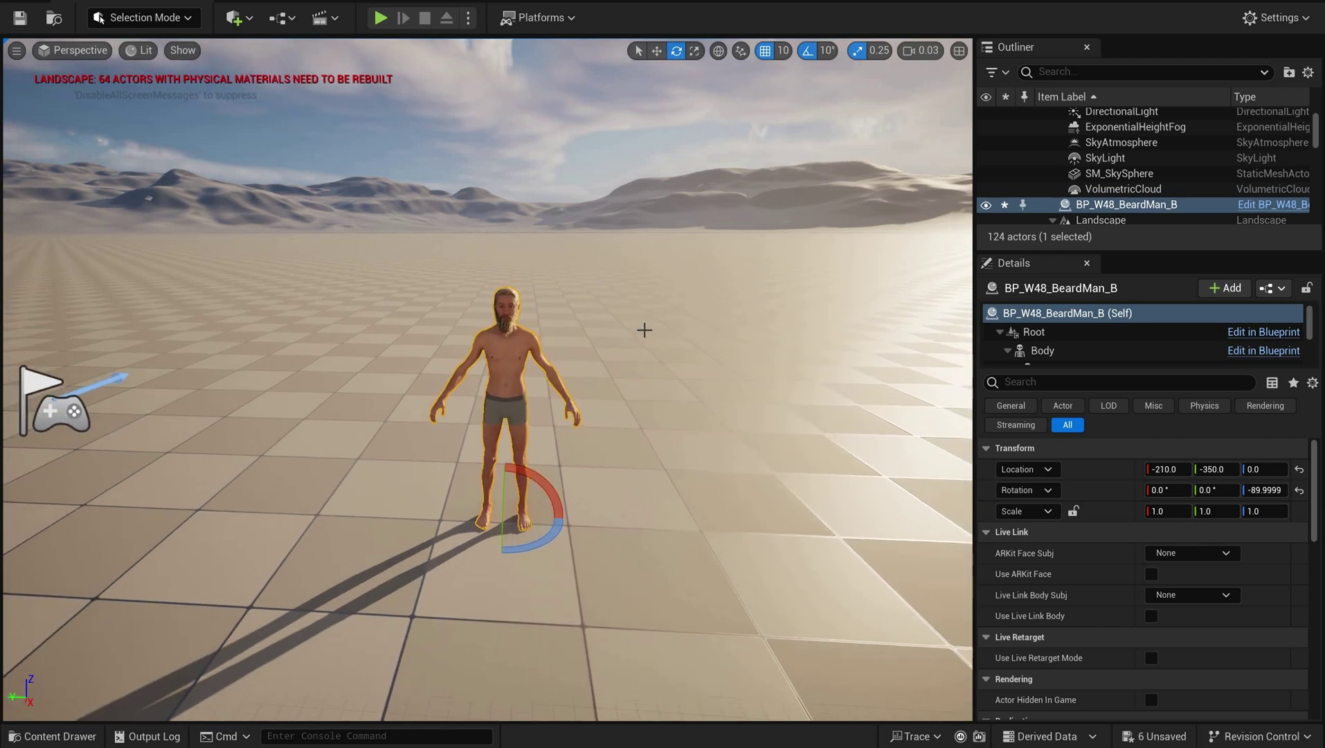
pyautogui.scroll(5, 644, 329)
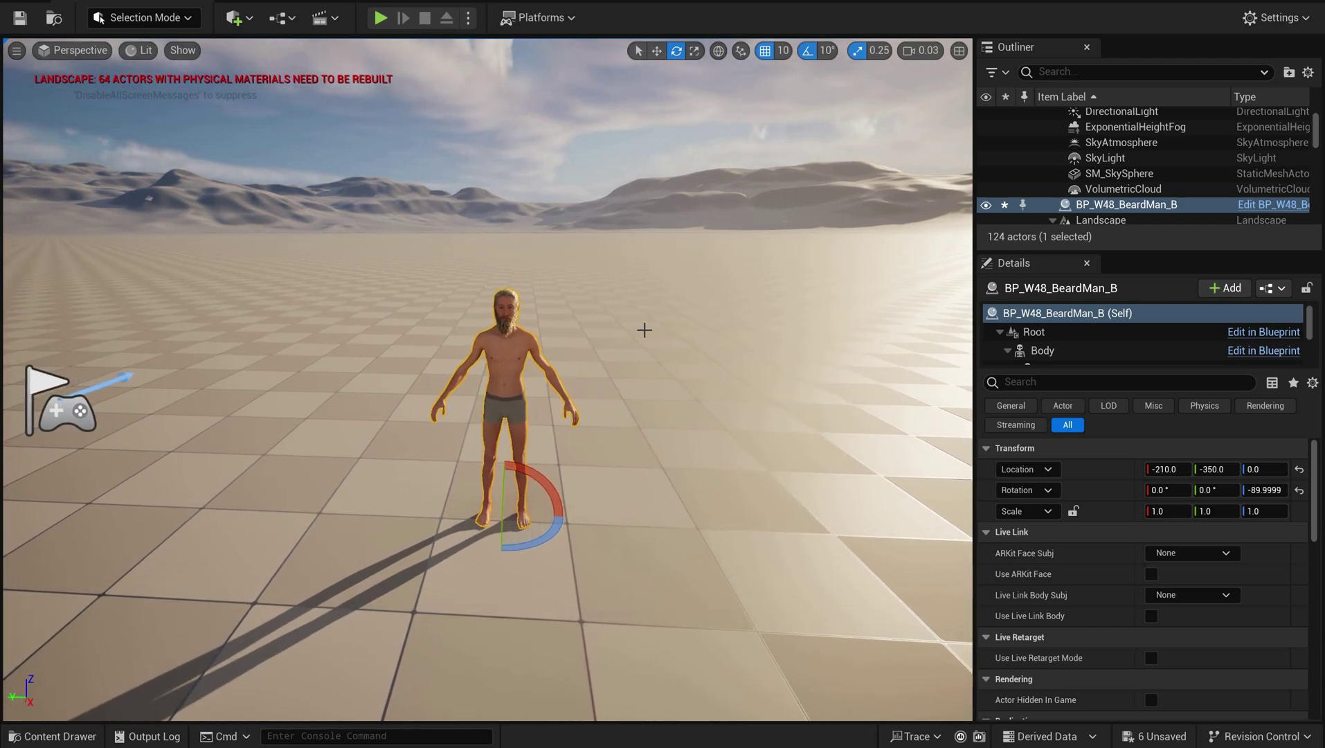
pyautogui.scroll(4, 644, 330)
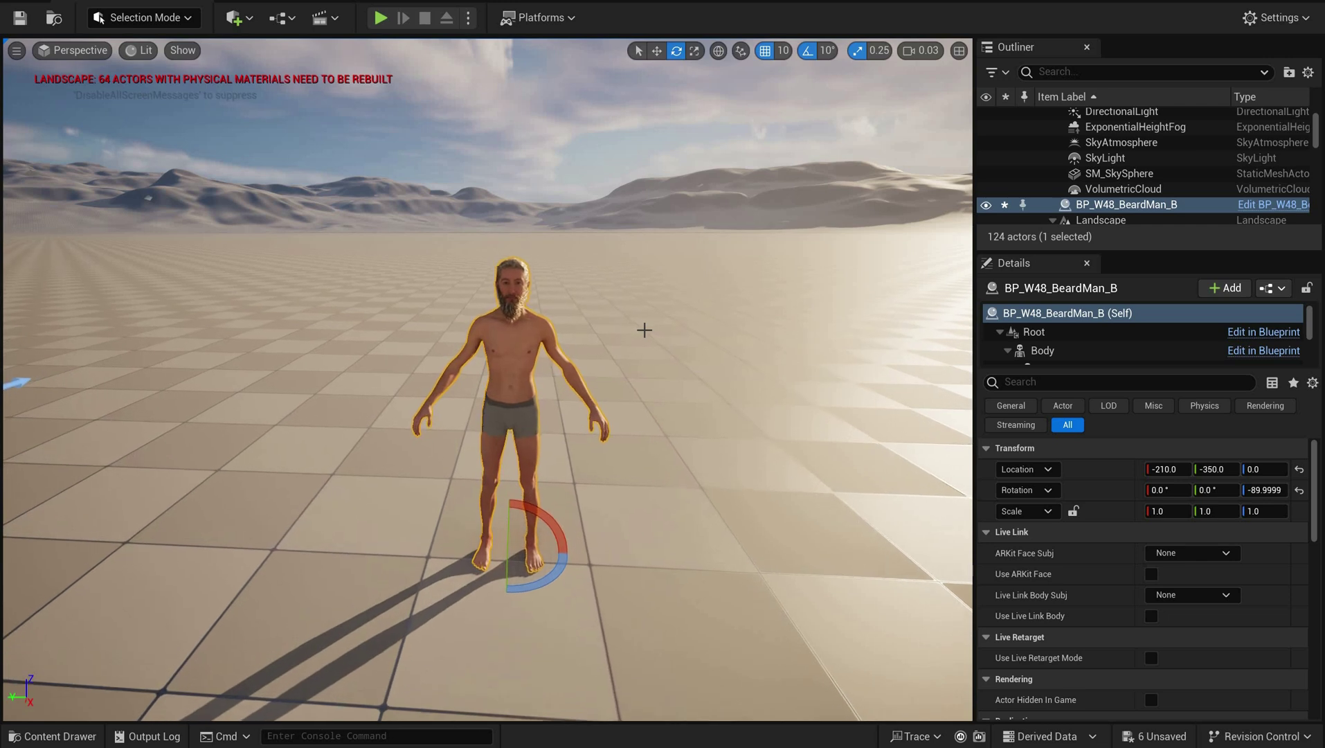
pyautogui.scroll(3, 644, 330)
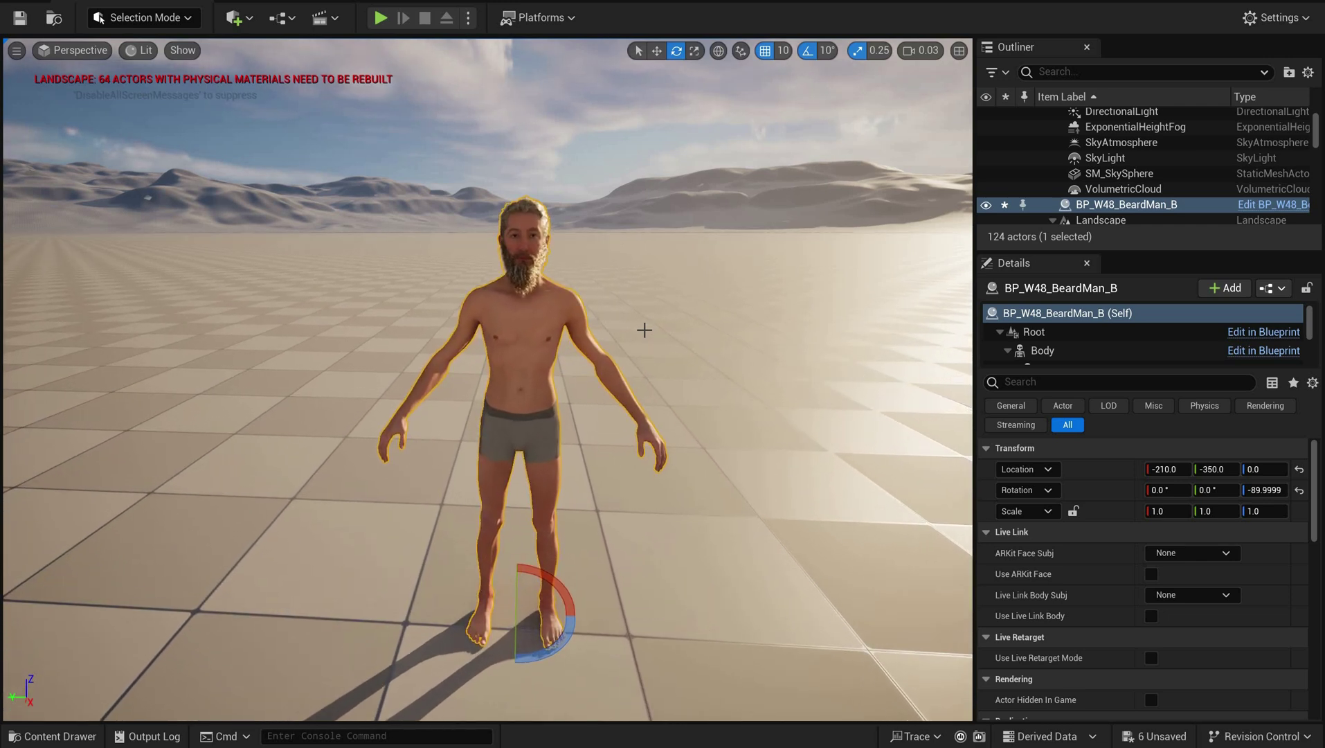
pyautogui.moveTo(644, 330); pyautogui.dragTo(658, 293)
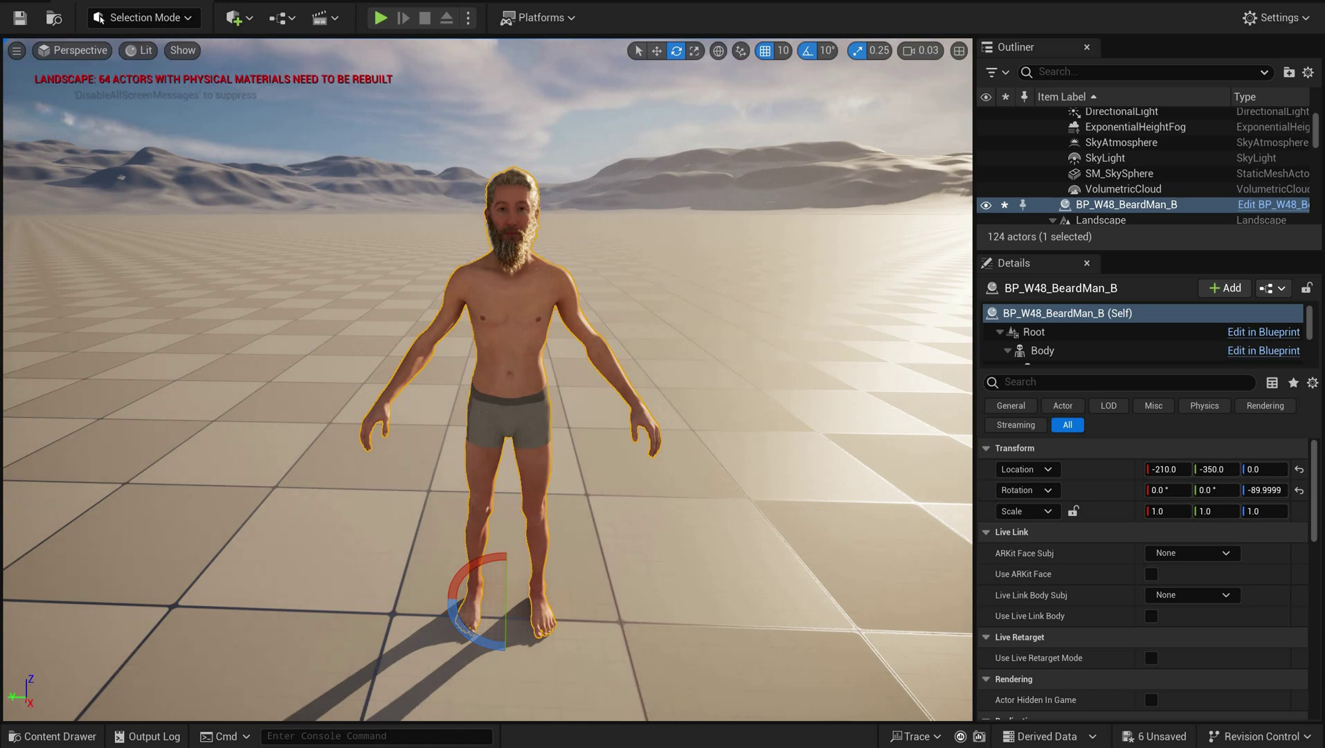
pyautogui.moveTo(658, 294); pyautogui.dragTo(661, 286)
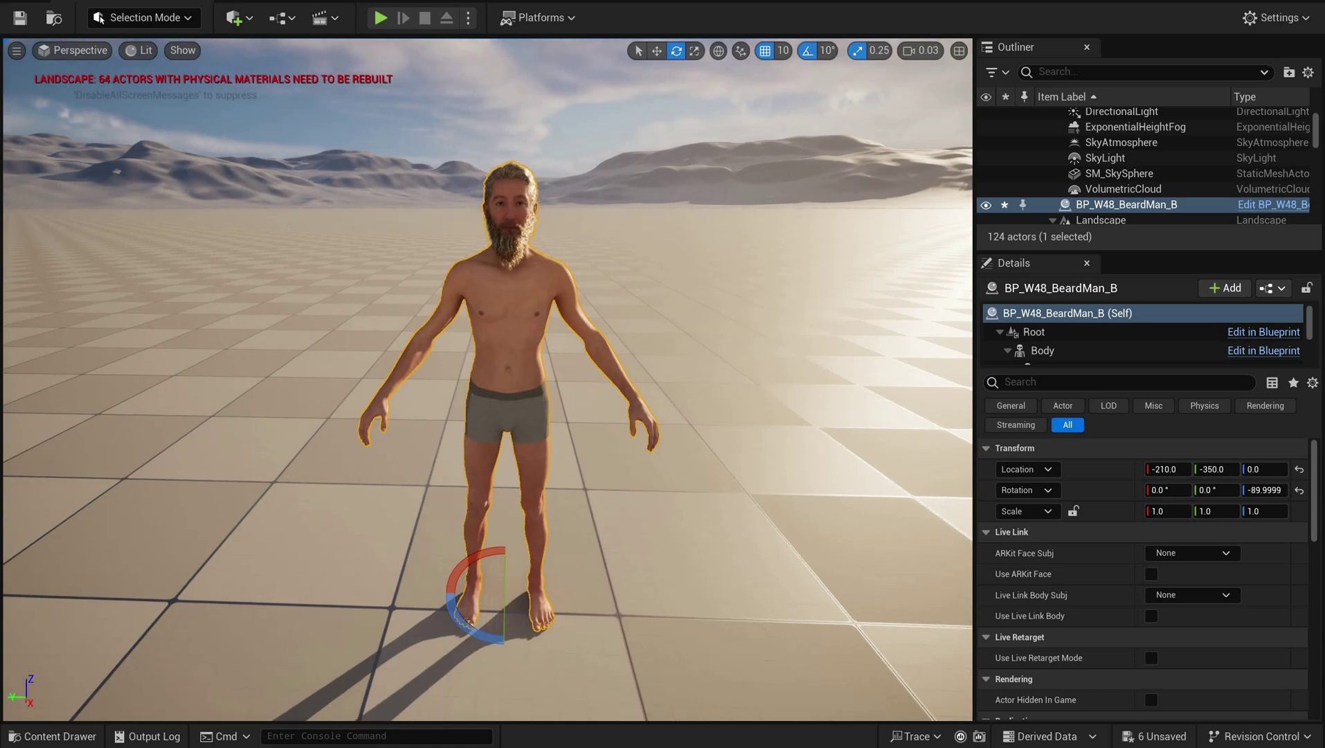